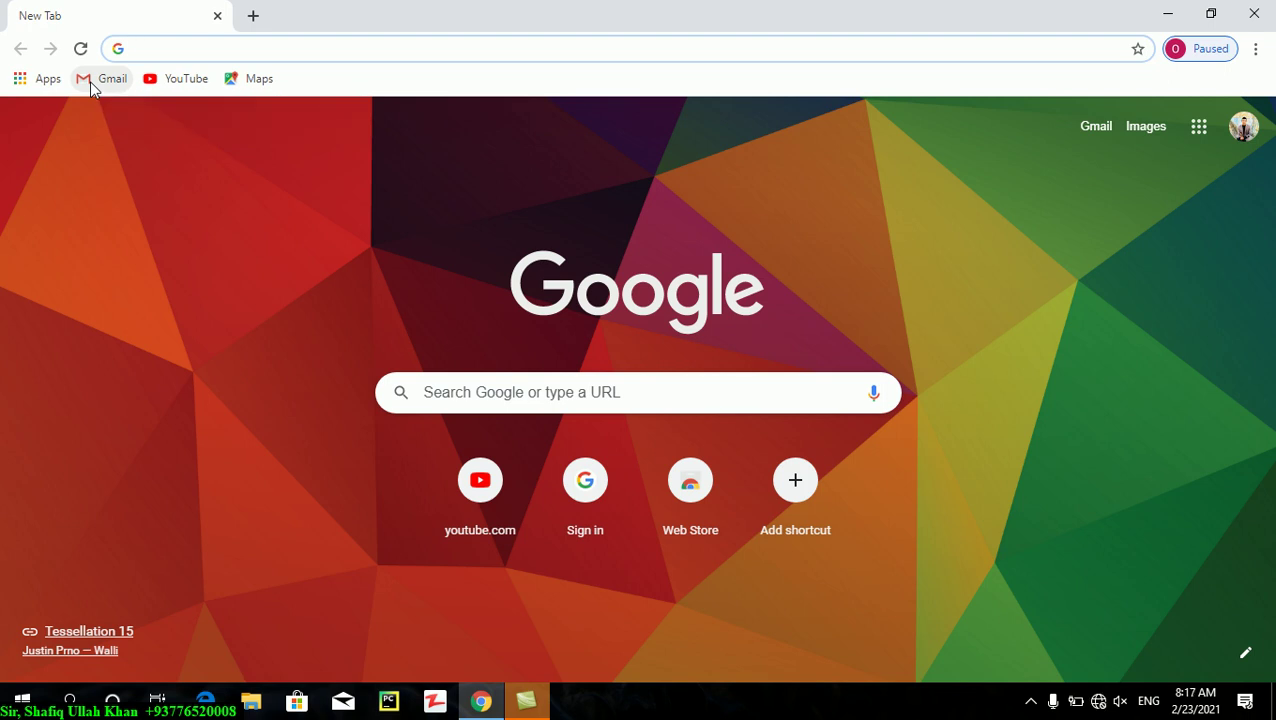
# - Run a Google search for Gmail from the Chrome address bar
pyautogui.write('g')
pyautogui.press('BackSpace')
pyautogui.write('g')
pyautogui.press('BackSpace')
pyautogui.write('gm')
pyautogui.press('Return')
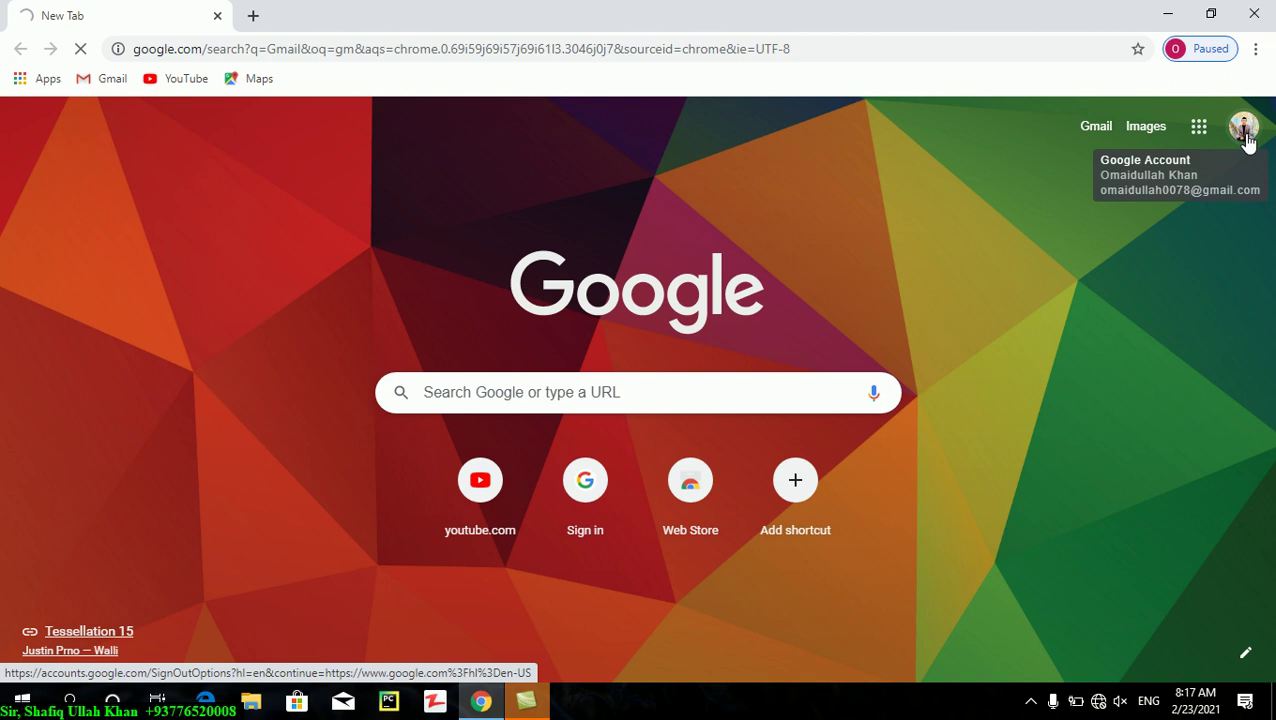
# - Check the account panel and the Wi-Fi connection status after the time-out, then return to the browser
pyautogui.click(1243, 128)
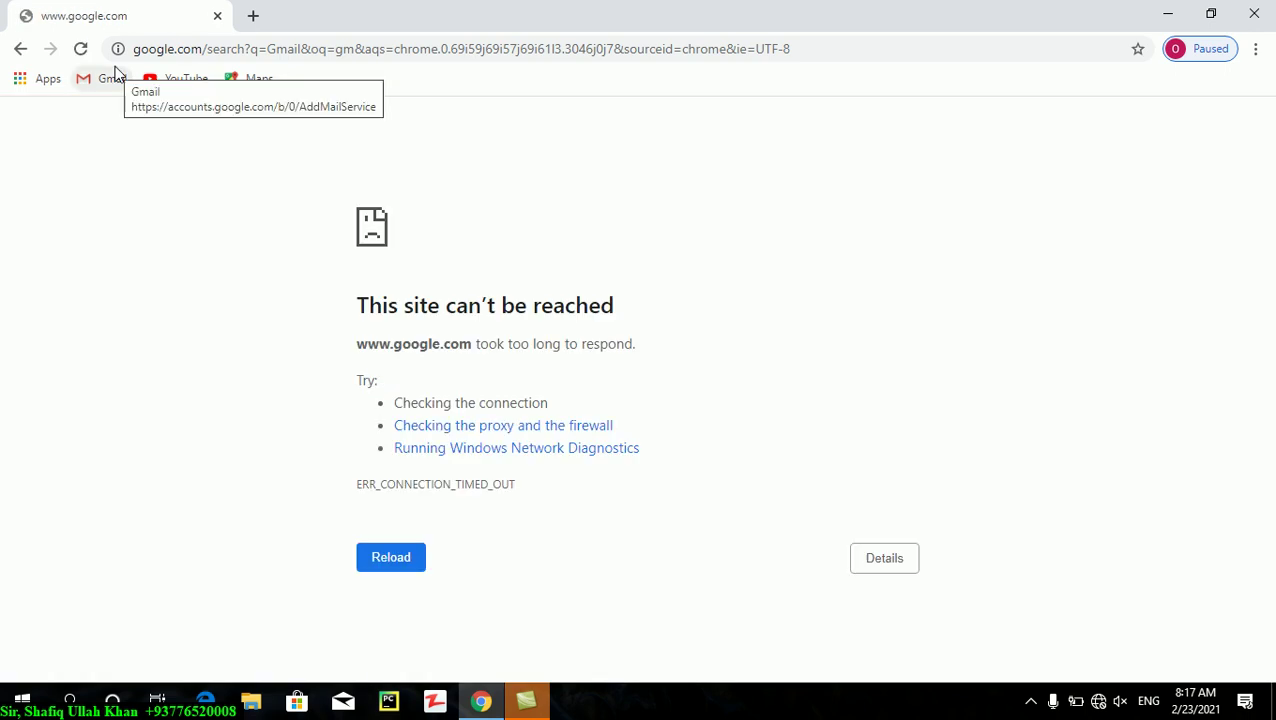
pyautogui.click(1097, 702)
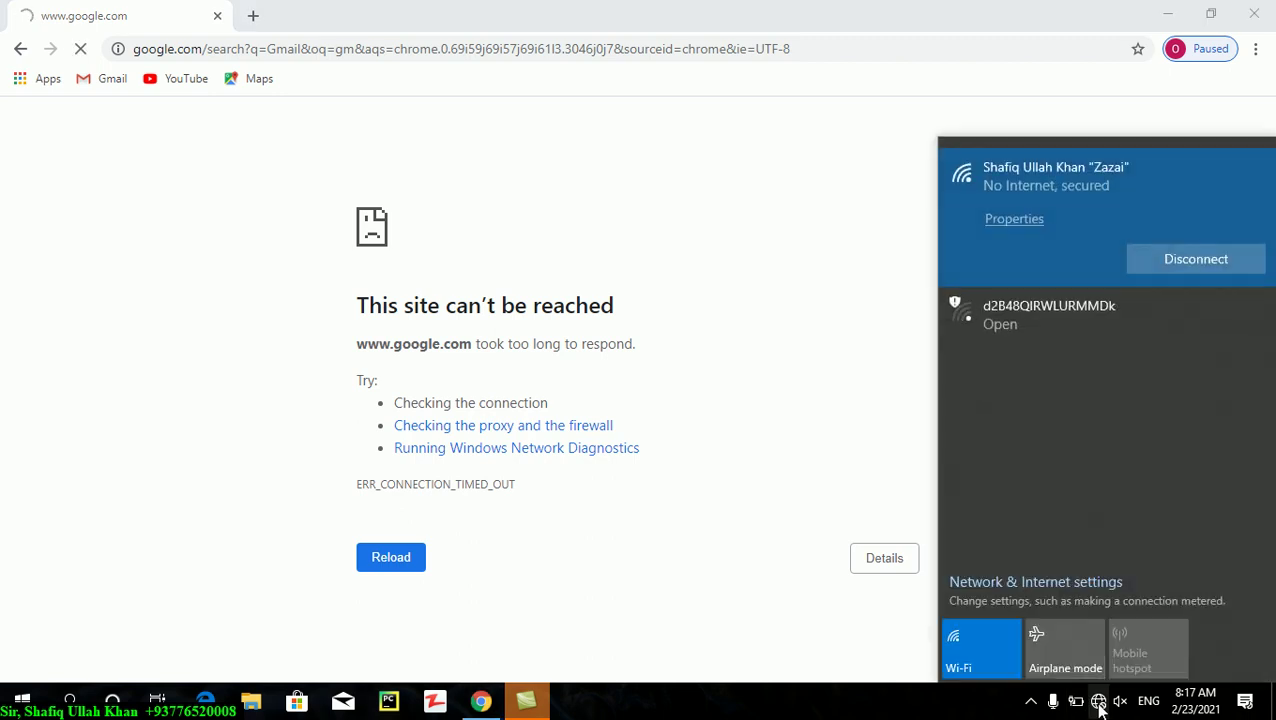
pyautogui.click(753, 496)
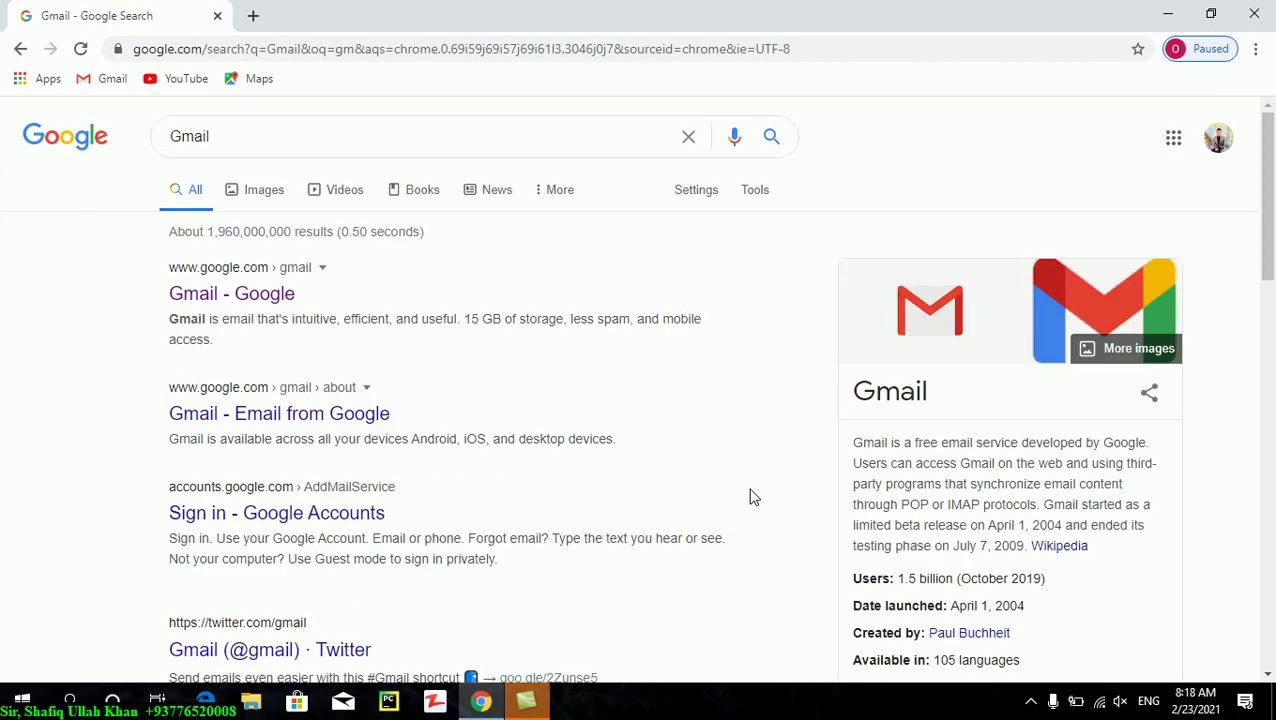
# - Open the 'Gmail - Google' search result to load the signed-in inbox
pyautogui.click(183, 297)
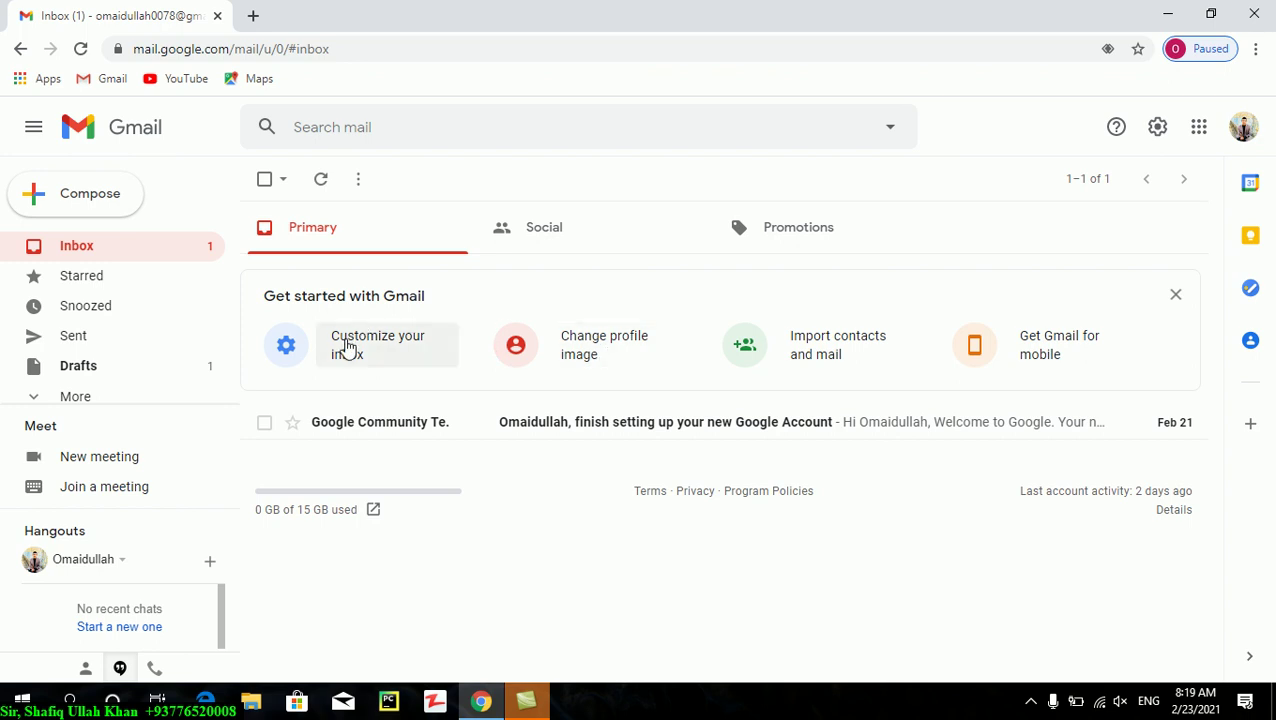
# - Open 'Customize your inbox', then the 'Change profile image' card to bring up the photo picker
pyautogui.click(347, 347)
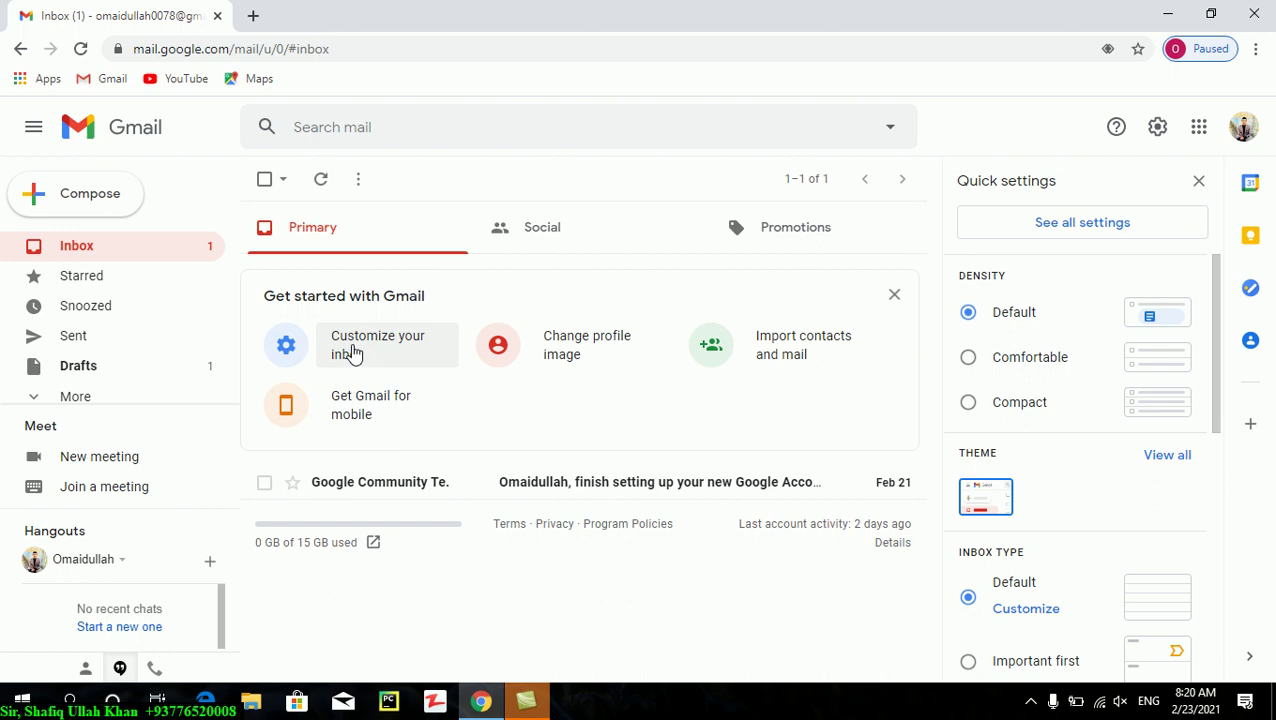
pyautogui.click(565, 363)
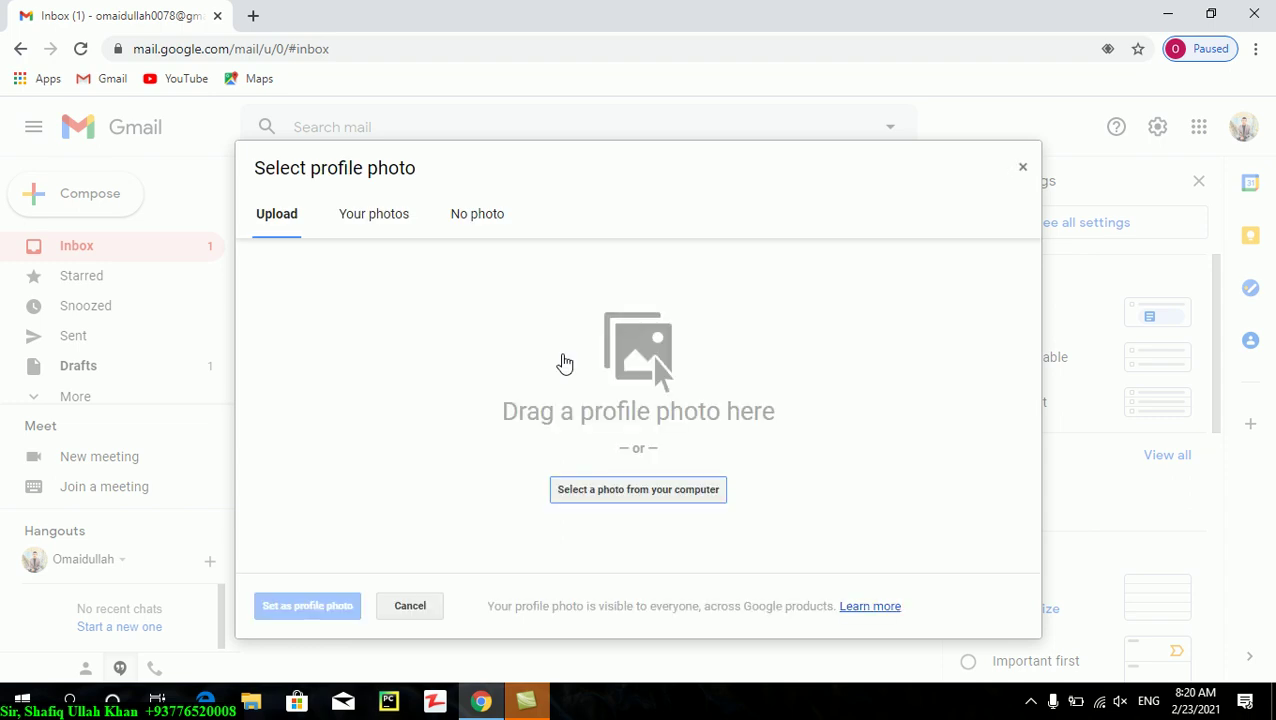
# - Upload picture (7) from This PC > Drive (D:) > Photos as the profile photo
pyautogui.click(606, 492)
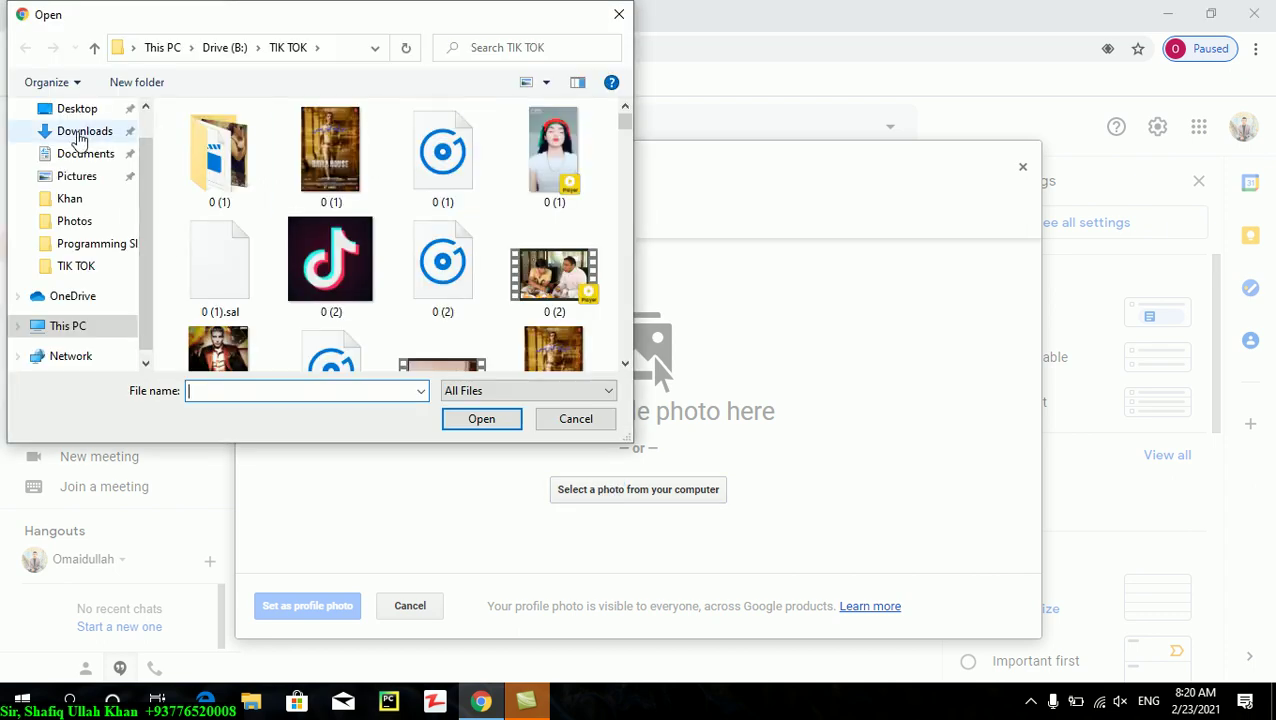
pyautogui.click(88, 115)
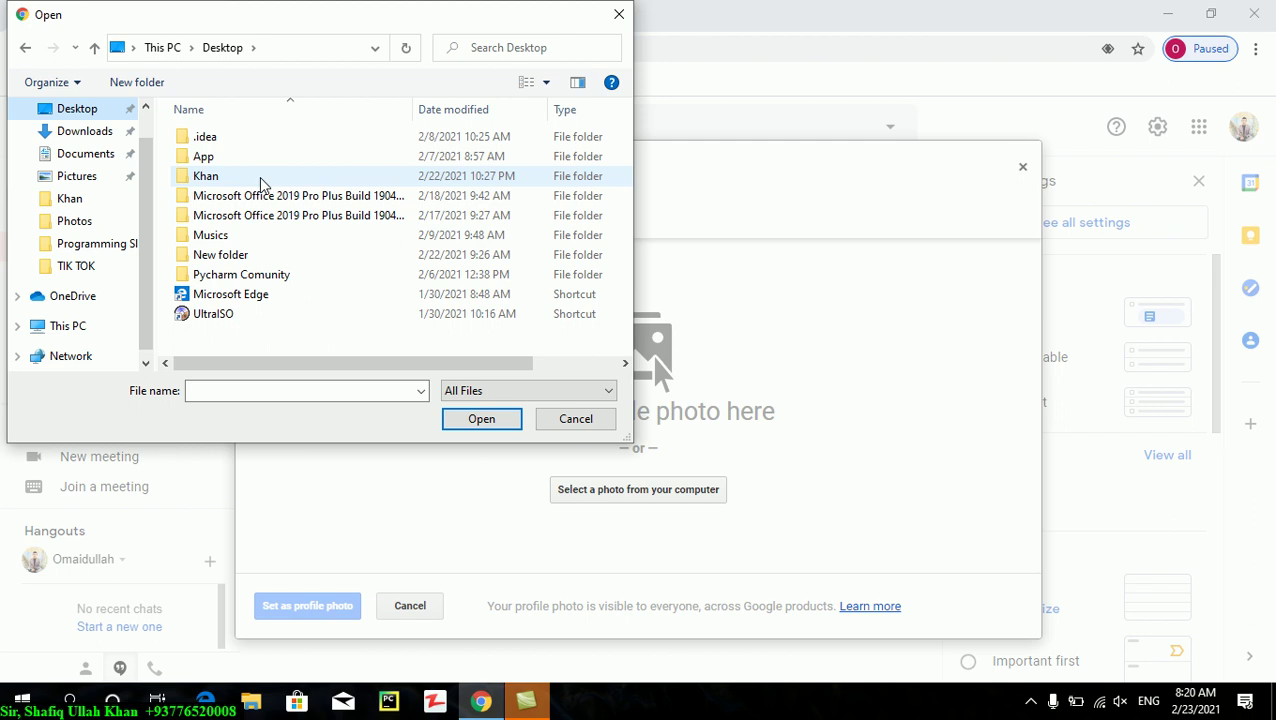
pyautogui.click(70, 326)
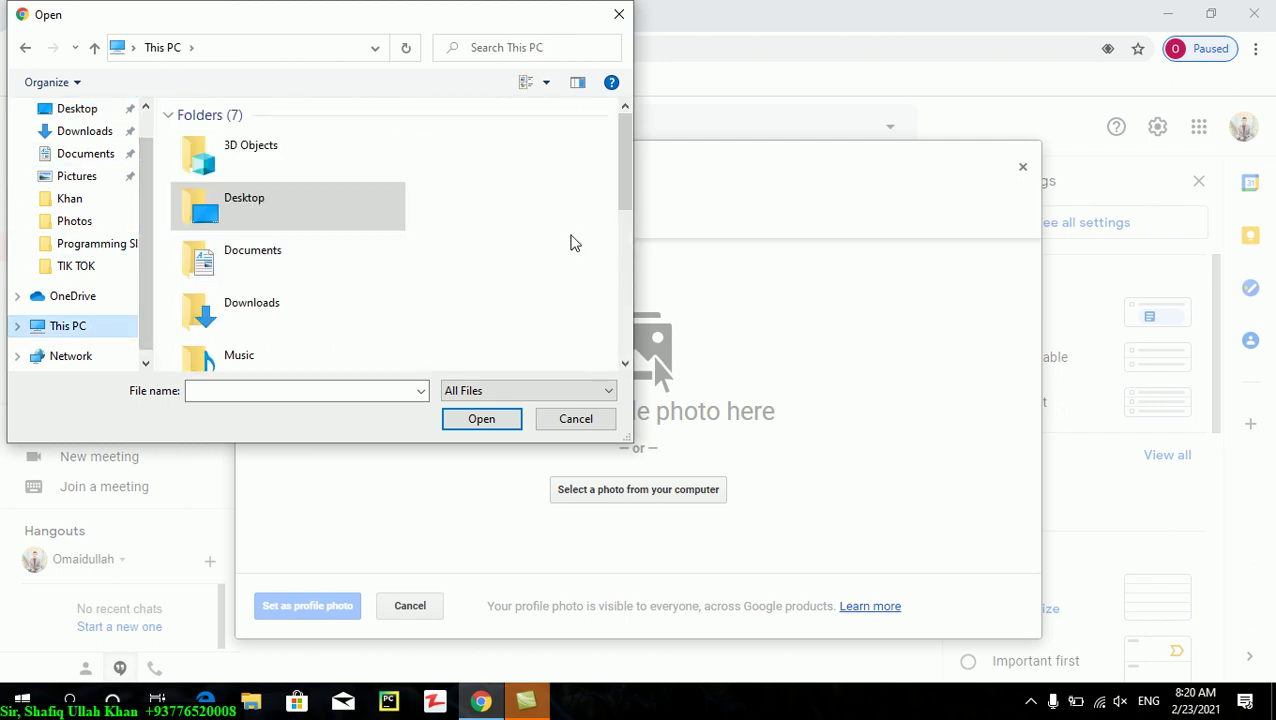
pyautogui.moveTo(624, 178); pyautogui.dragTo(639, 288)
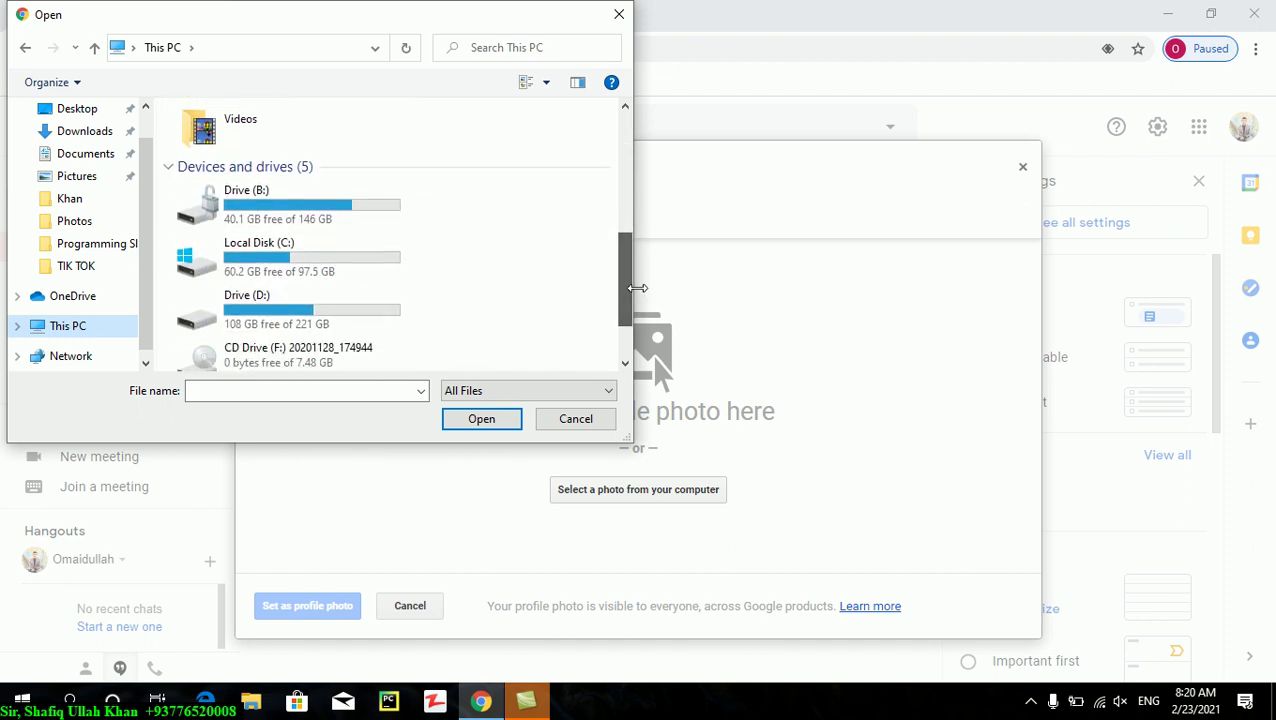
pyautogui.doubleClick(302, 325)
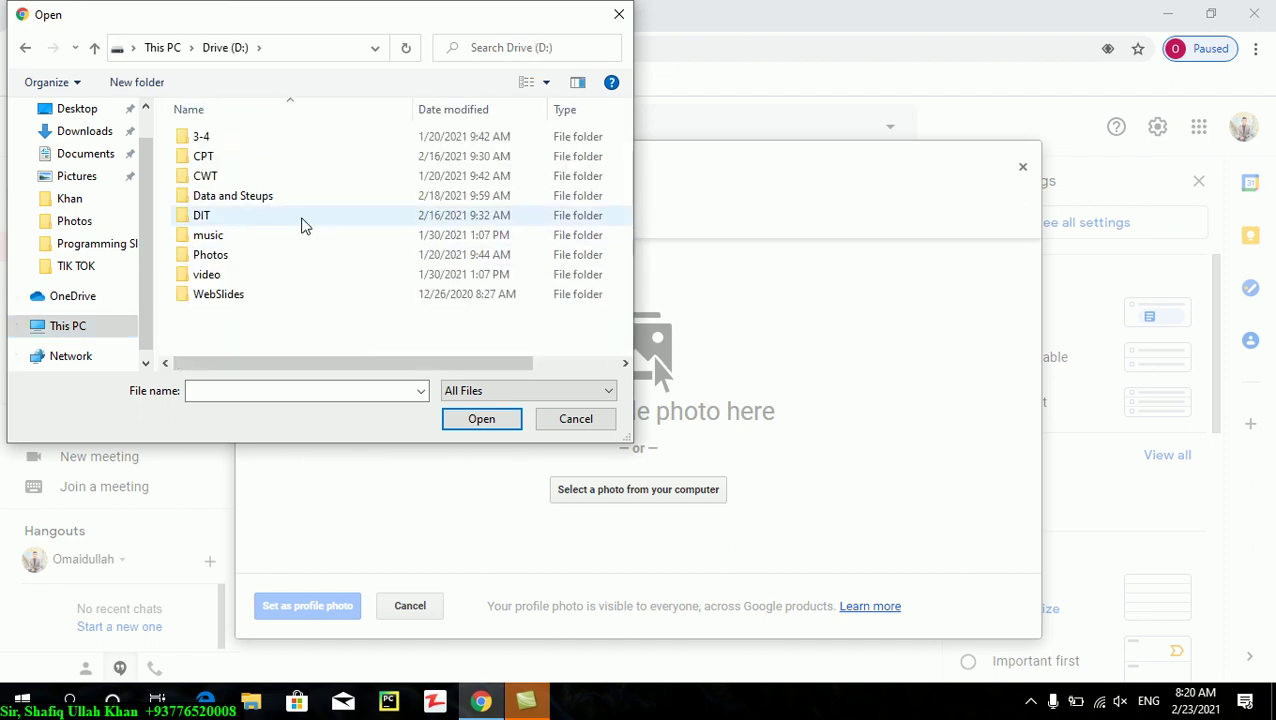
pyautogui.click(278, 260)
pyautogui.doubleClick(279, 263)
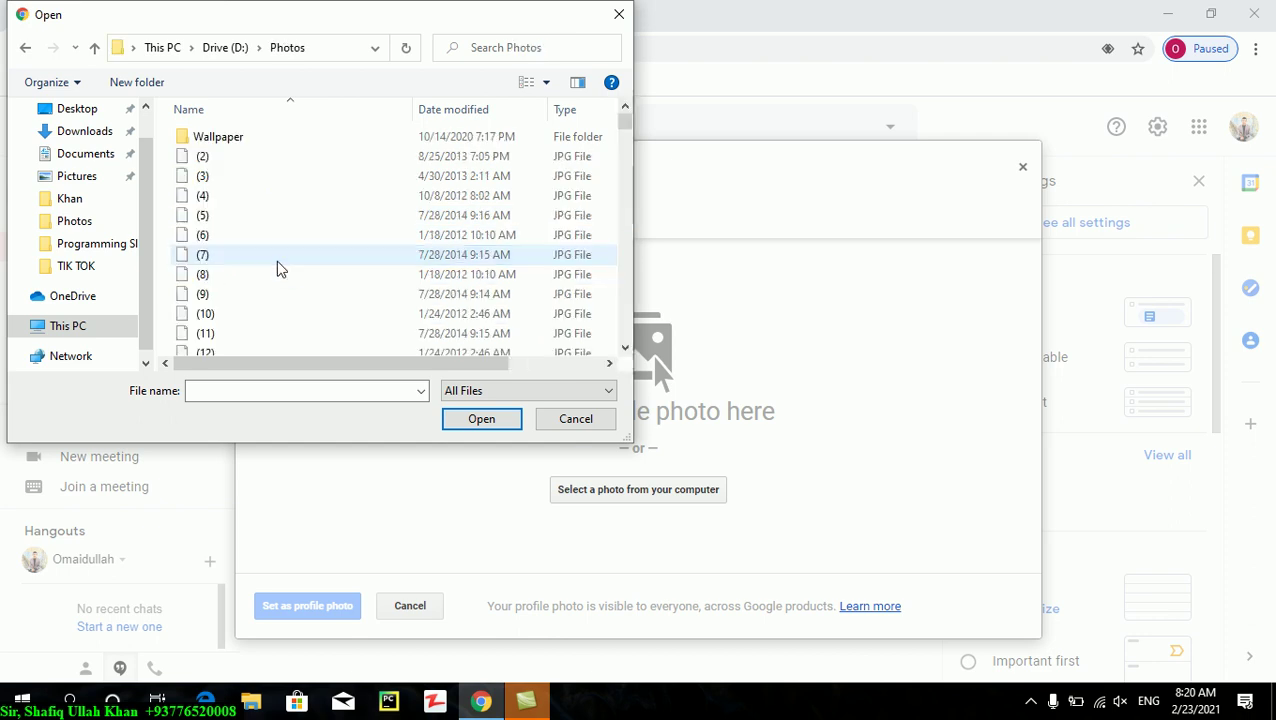
pyautogui.click(305, 256)
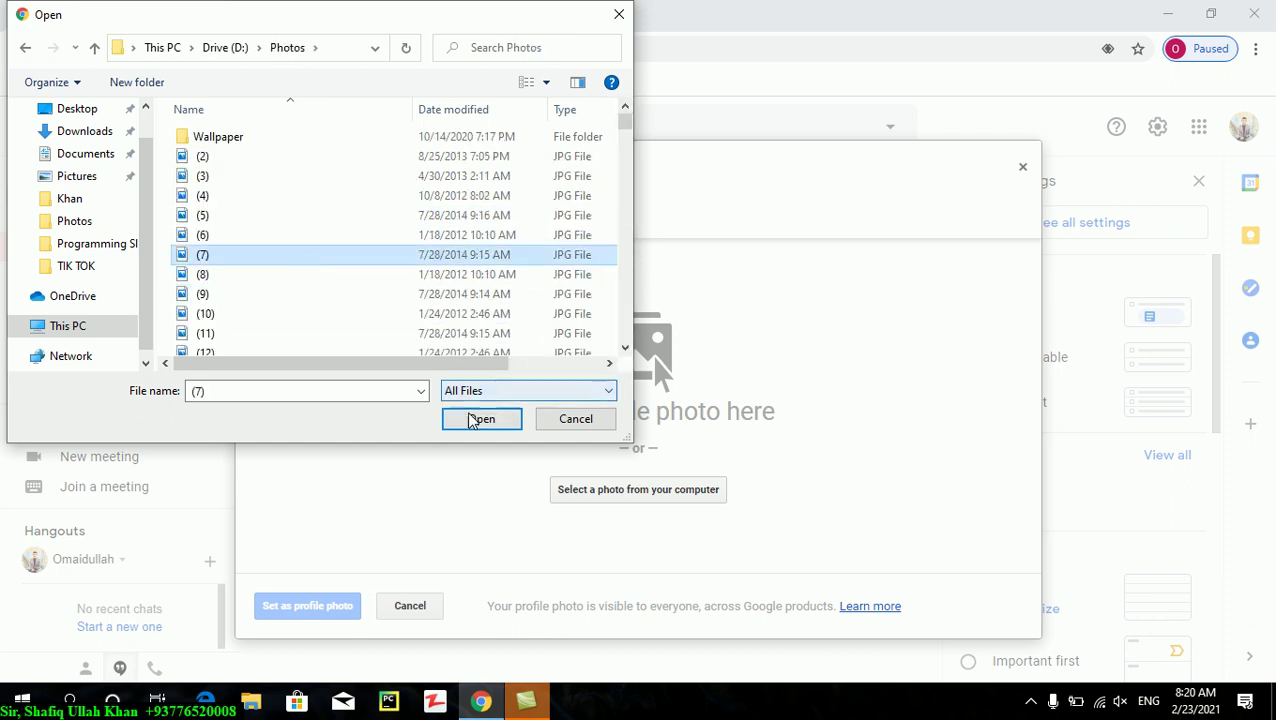
pyautogui.click(476, 418)
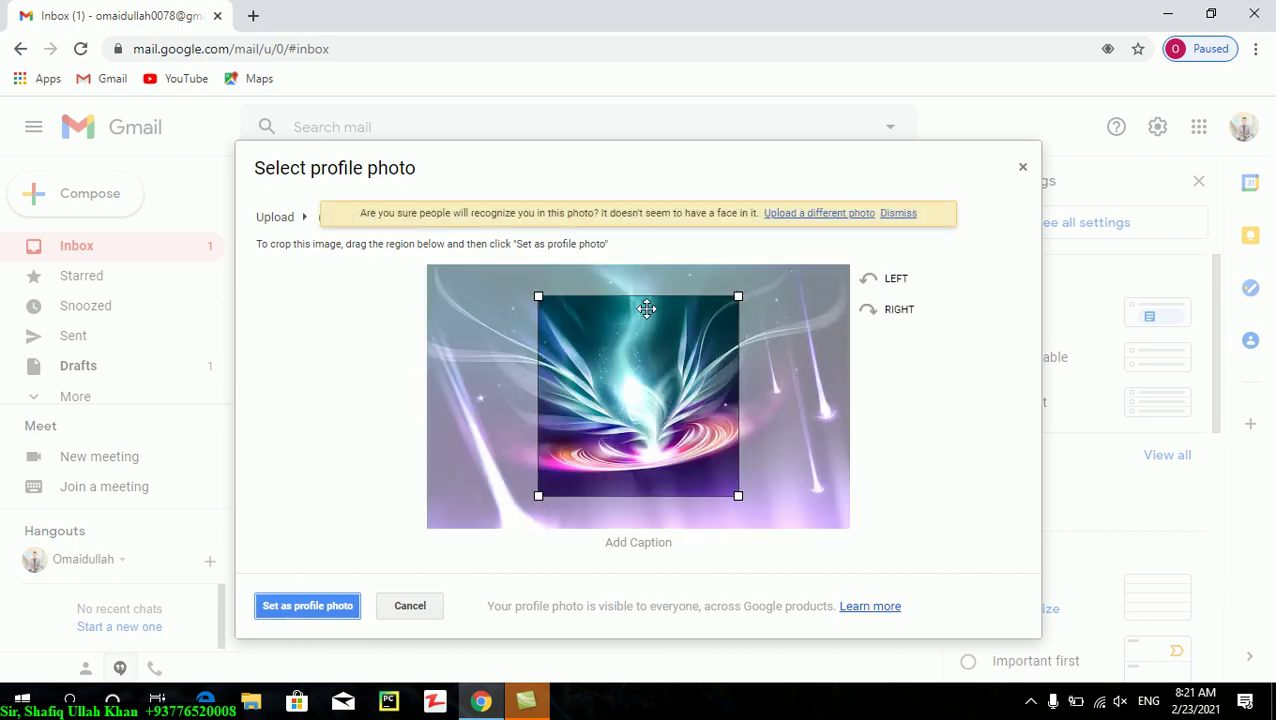
# - Enlarge the crop square around the picture and set it as the profile photo
pyautogui.moveTo(538, 296); pyautogui.dragTo(470, 253)
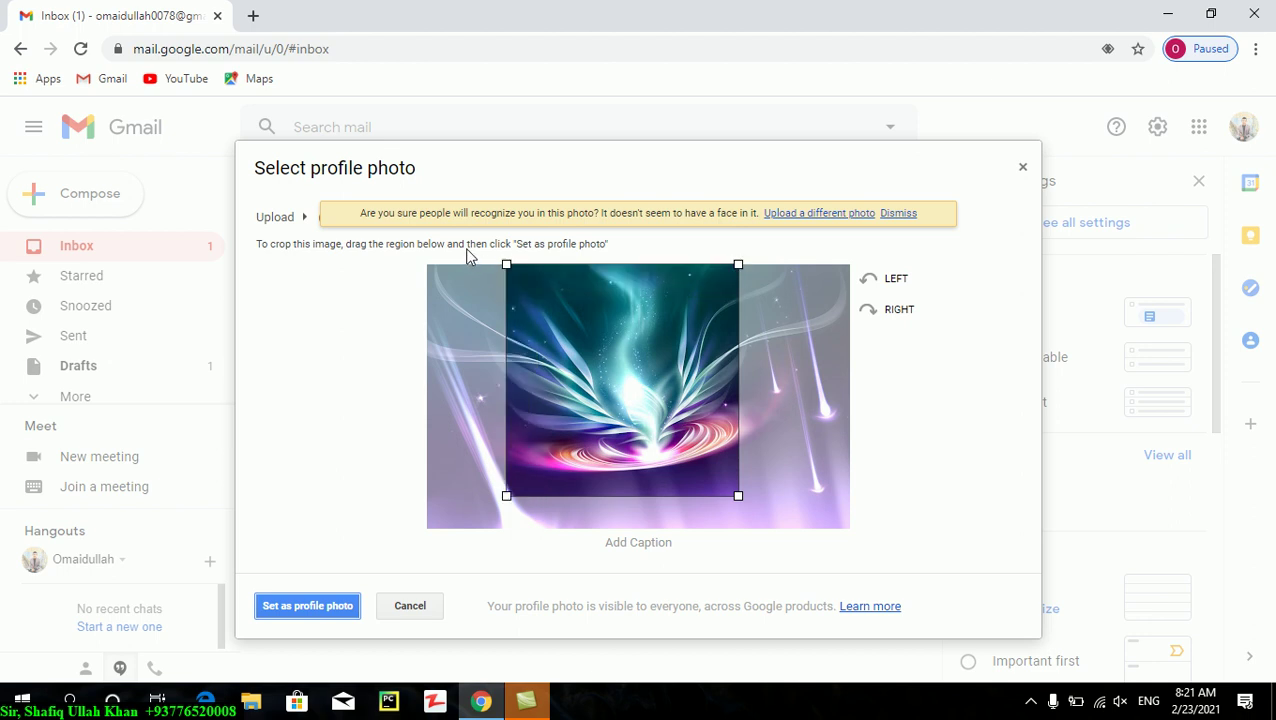
pyautogui.moveTo(508, 495); pyautogui.dragTo(476, 550)
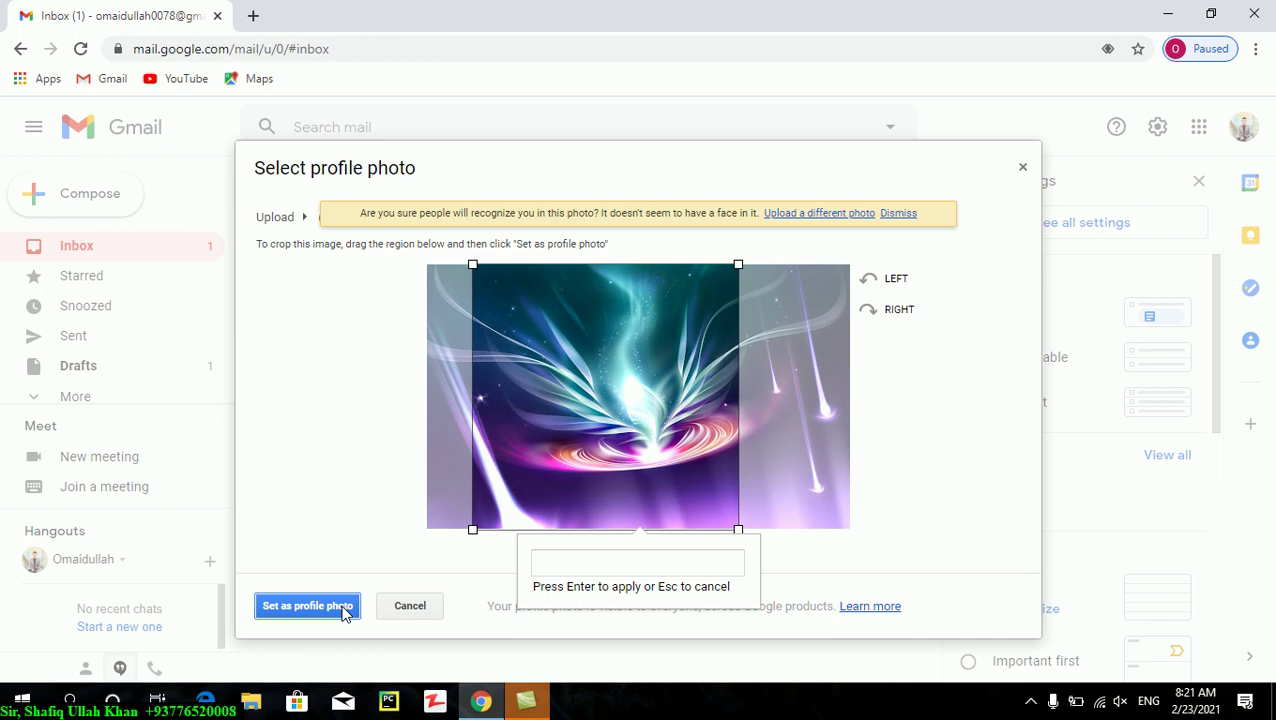
pyautogui.click(308, 606)
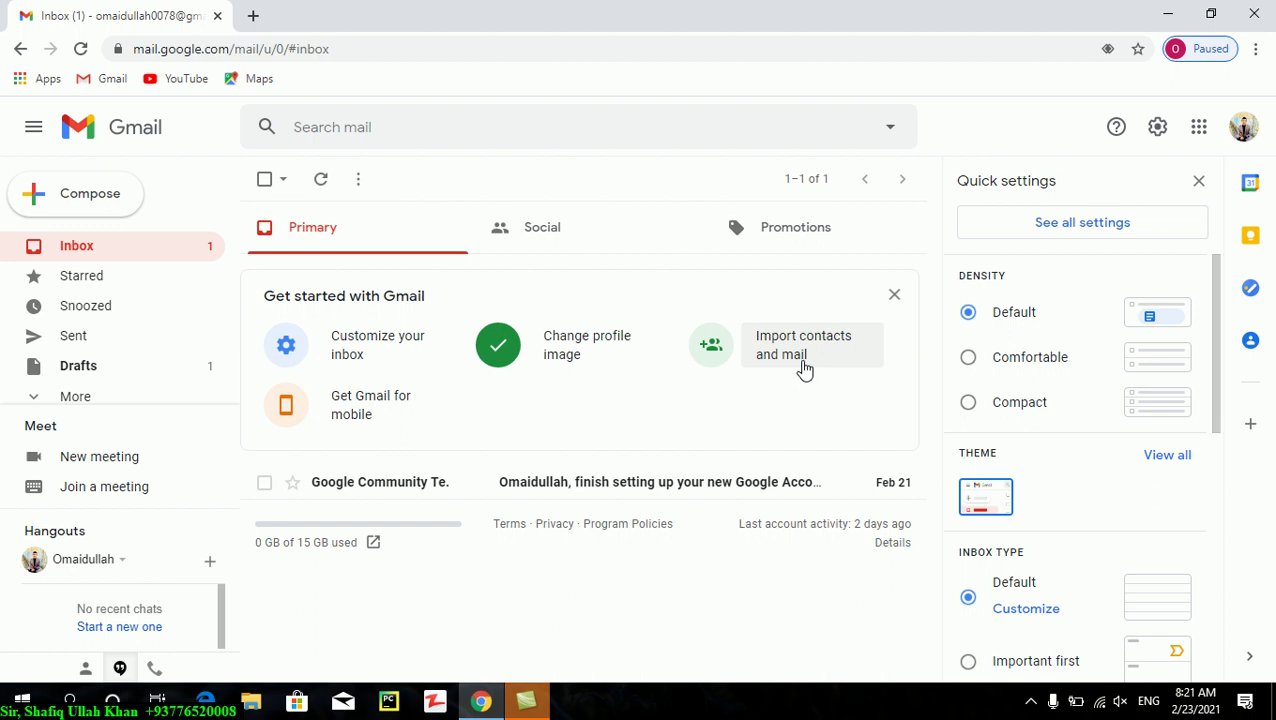
# - Close the Quick settings panel to return the inbox to full width
pyautogui.click(1208, 189)
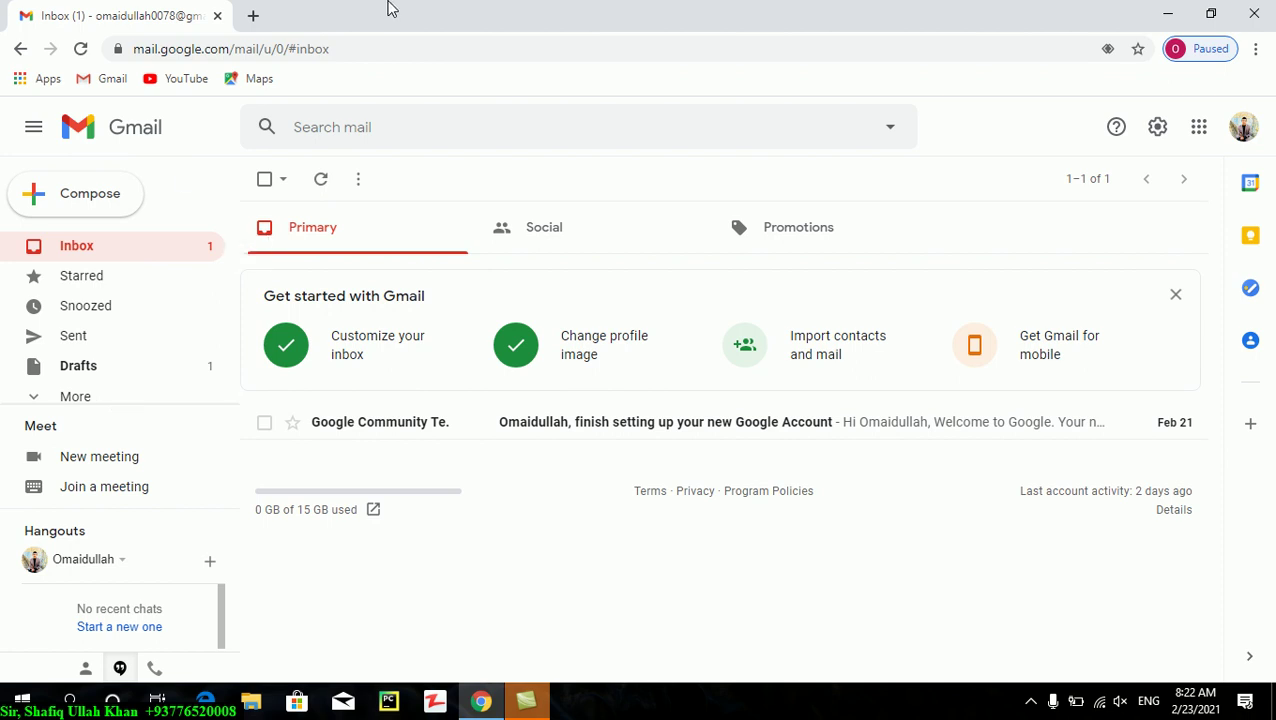
# - In a new tab, rerun the earlier 'gmail' search and open the 'Gmail - Google' result
pyautogui.click(253, 15)
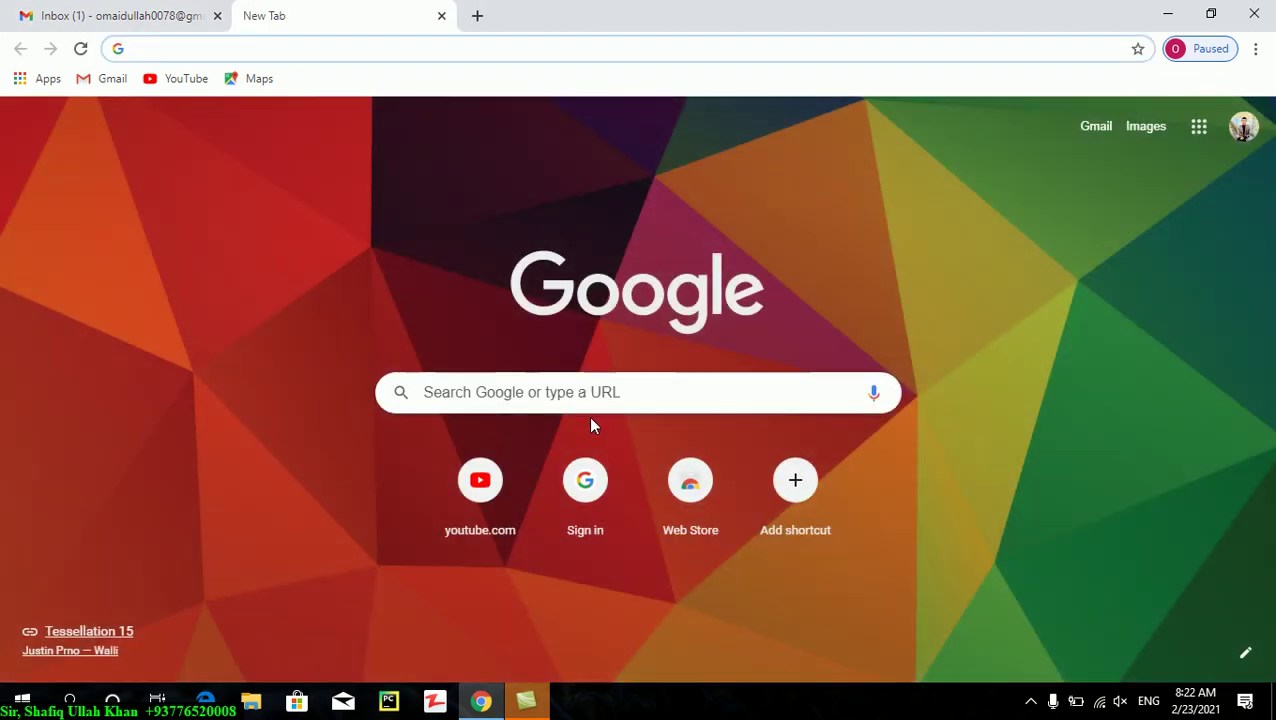
pyautogui.click(596, 394)
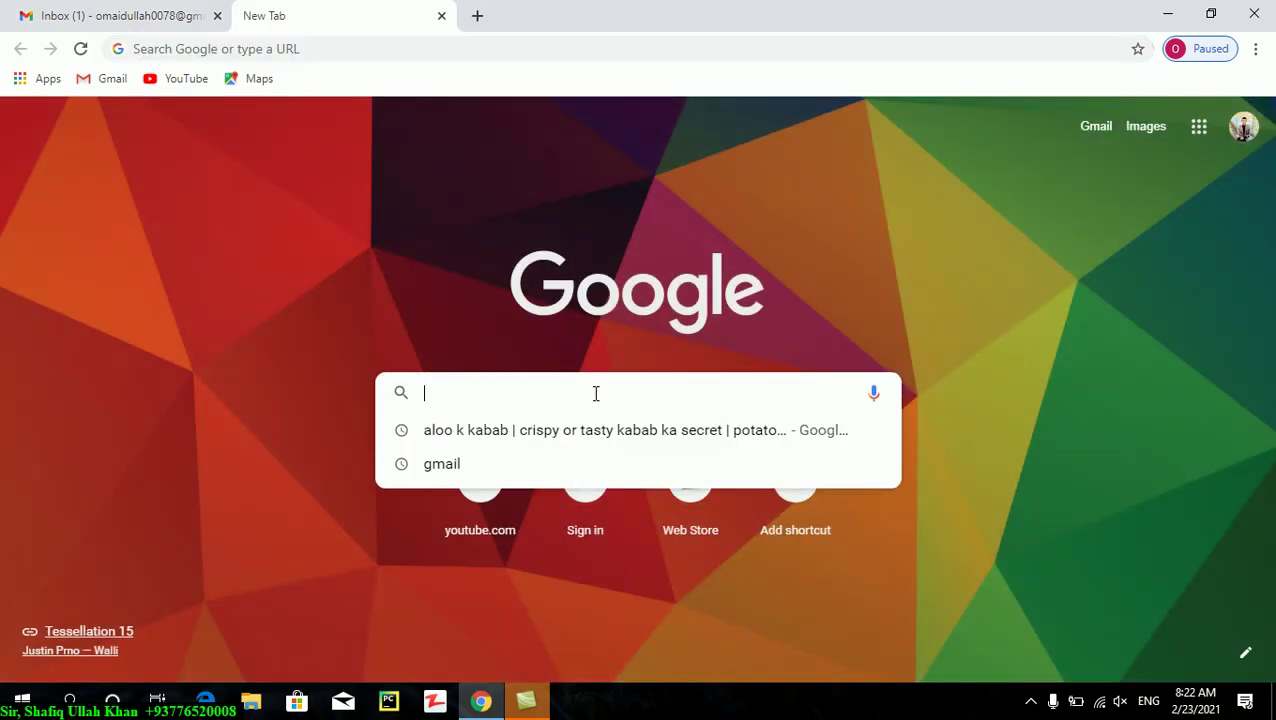
pyautogui.press('Down')
pyautogui.press('Down')
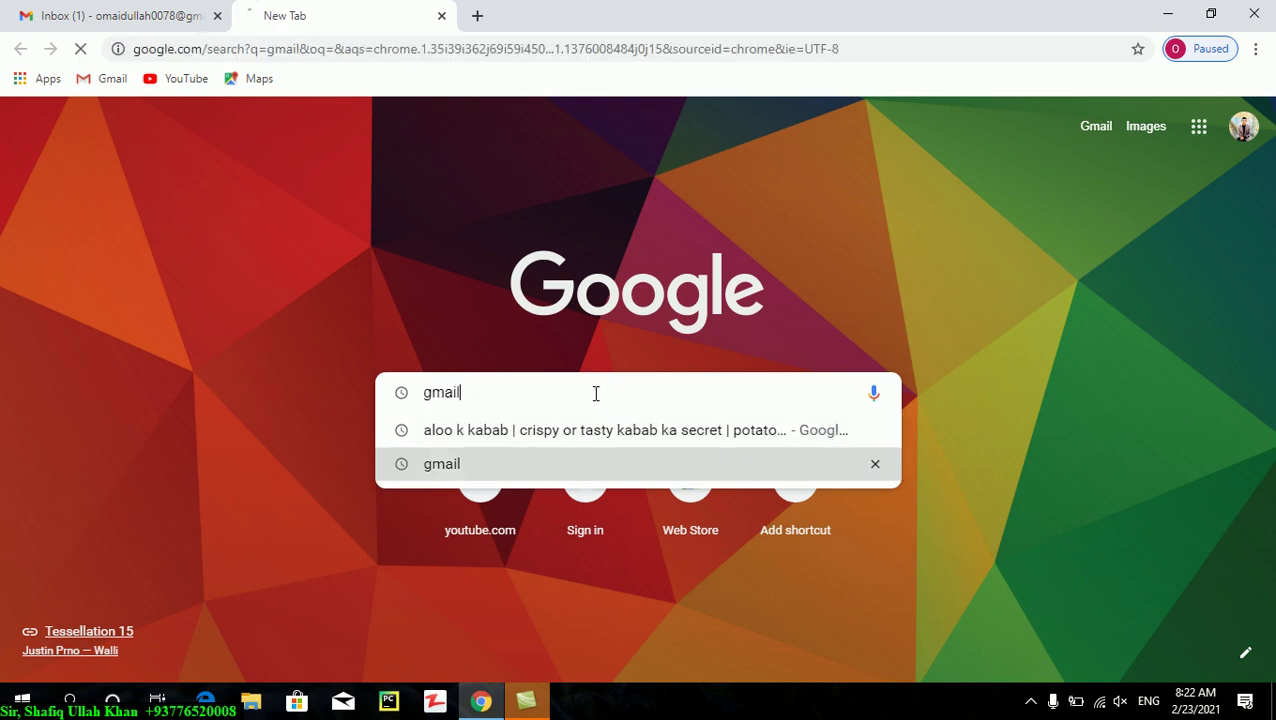
pyautogui.press('Return')
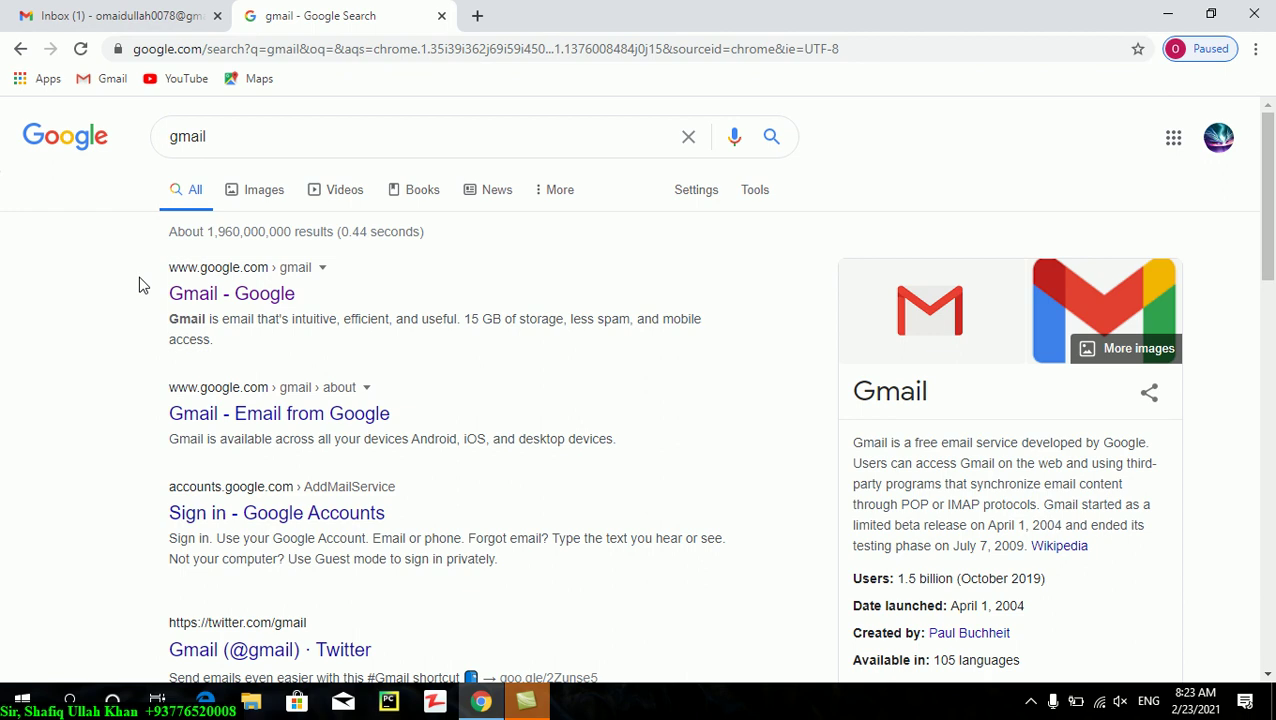
pyautogui.click(254, 308)
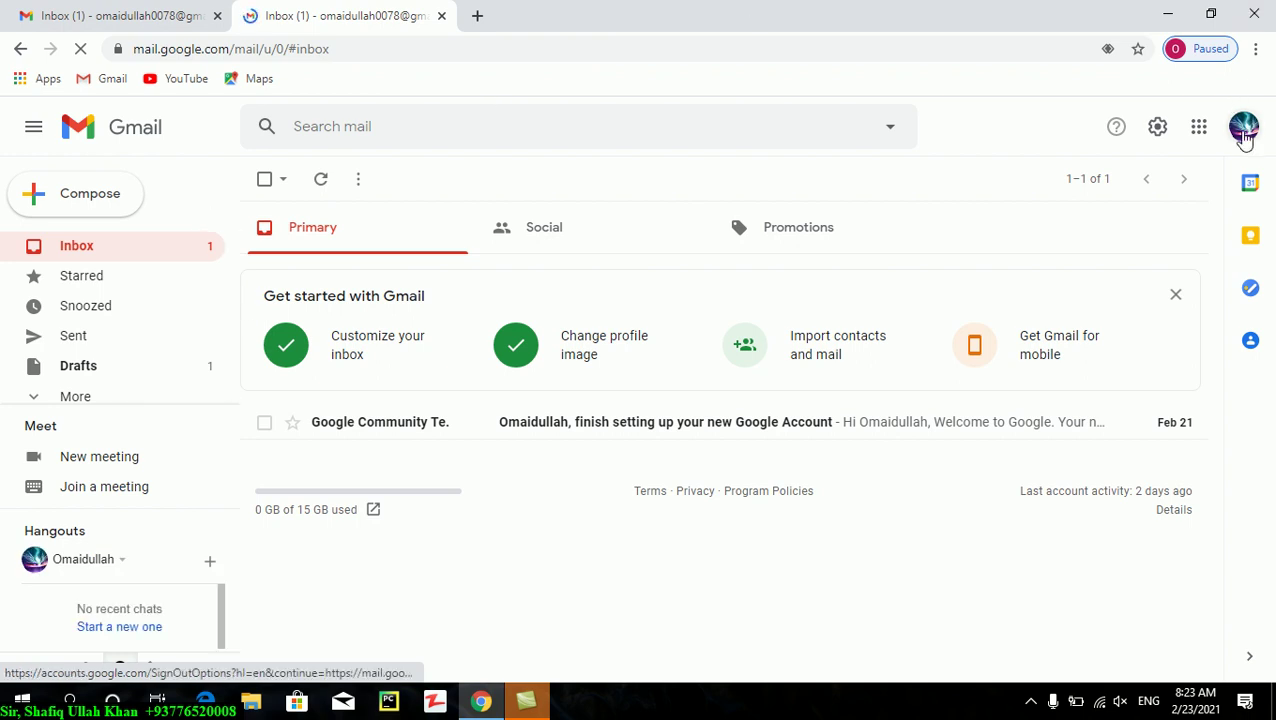
# - Browse the Google apps list, then choose 'Add another account' from the profile avatar menu
pyautogui.click(1203, 130)
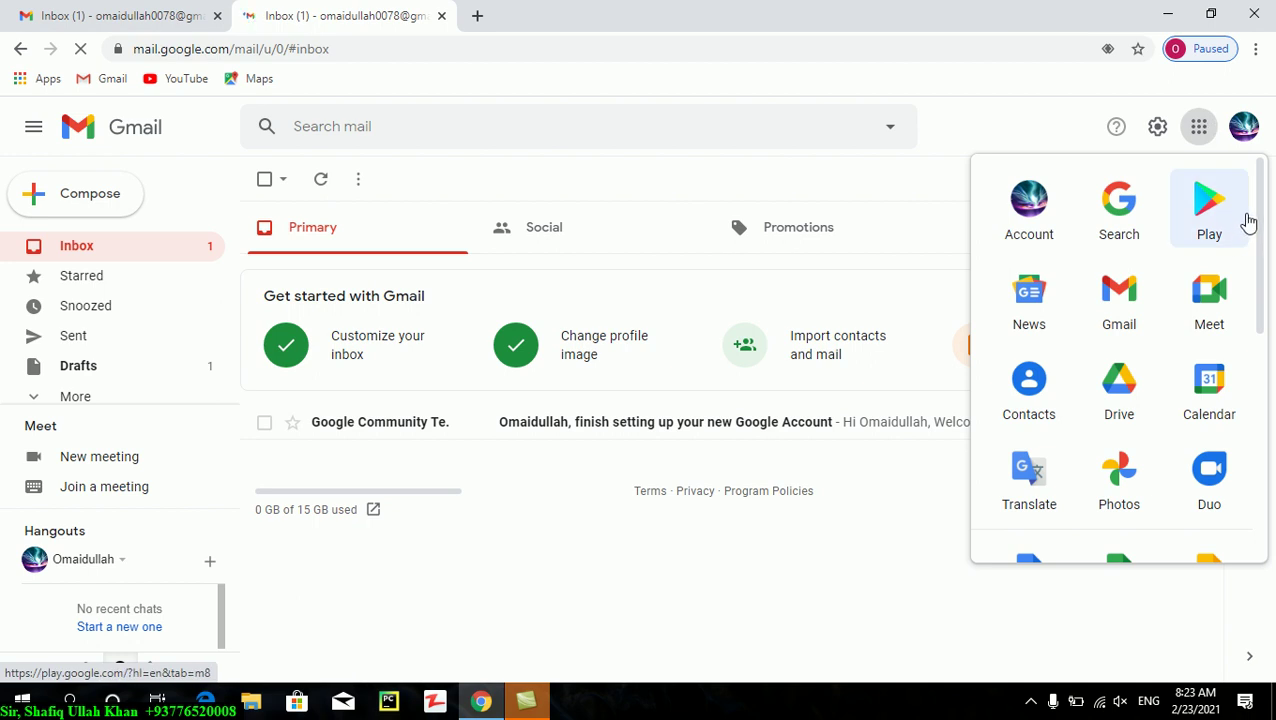
pyautogui.scroll(-3, 1259, 220)
pyautogui.scroll(-2, 1260, 378)
pyautogui.scroll(5, 1260, 378)
pyautogui.click(1244, 126)
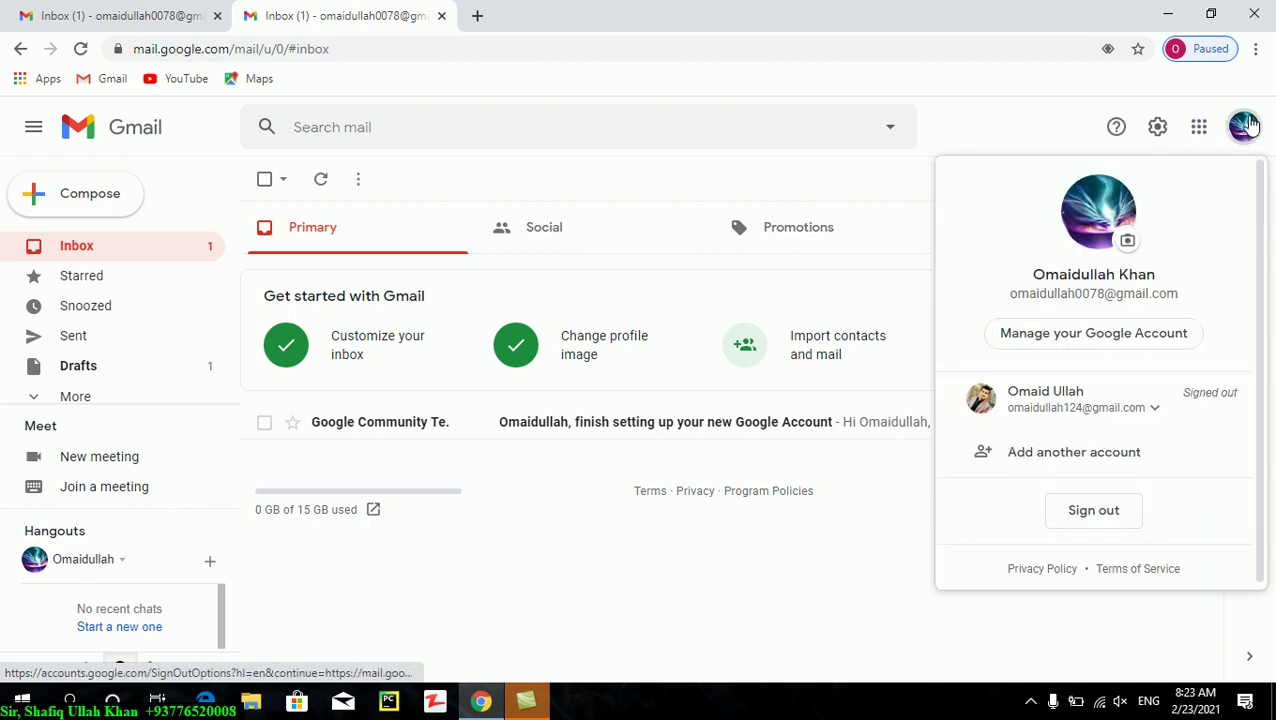
pyautogui.click(1068, 474)
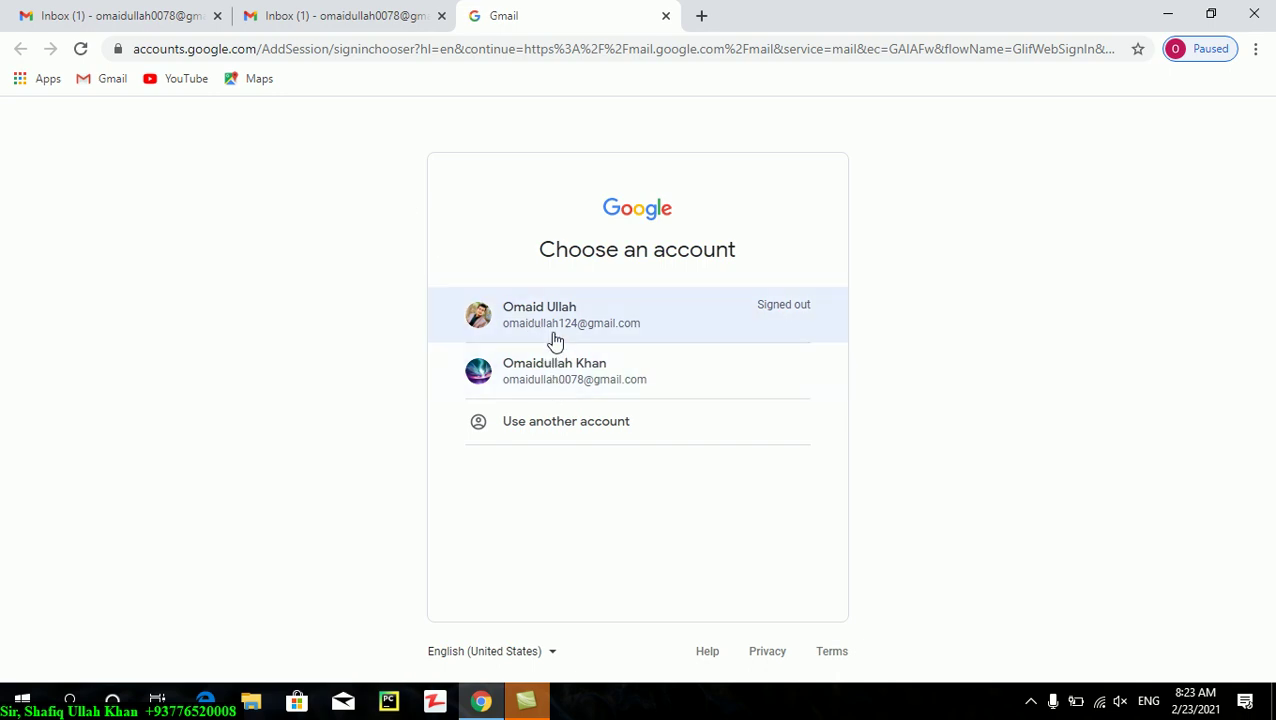
# - Choose 'Use another account' and submit the other account's e-mail address
pyautogui.click(563, 422)
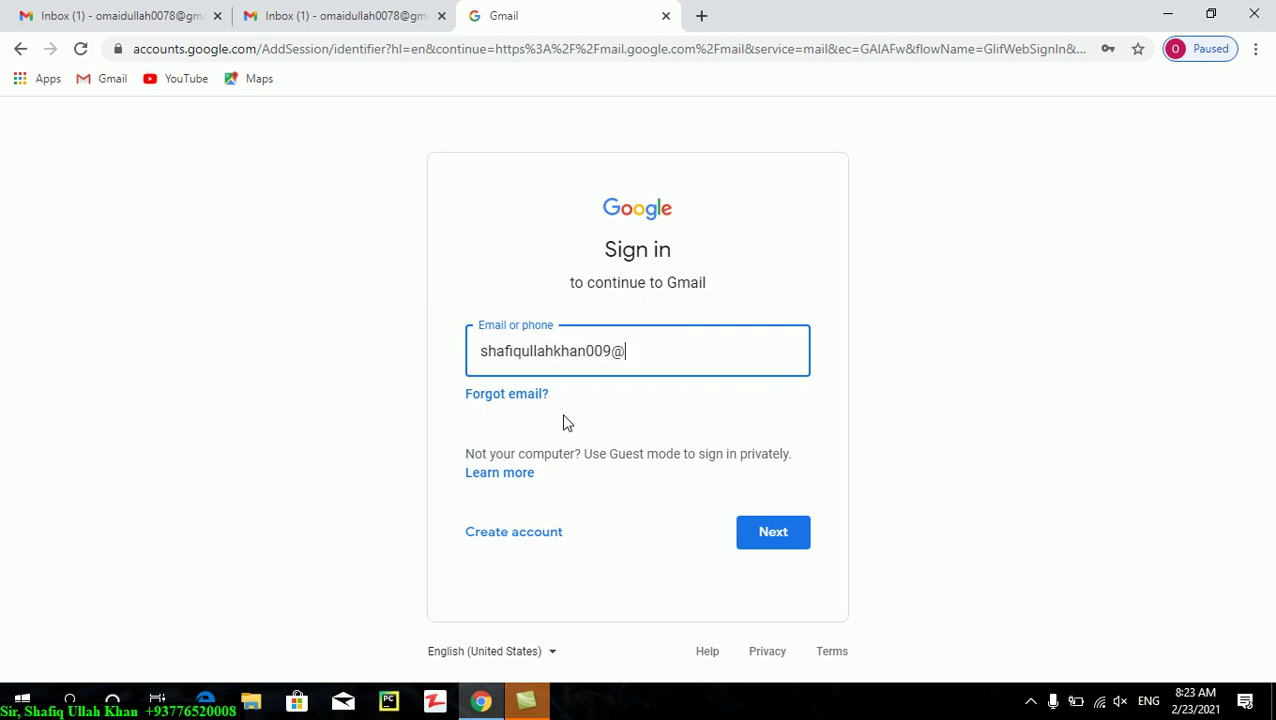
pyautogui.press('Return')
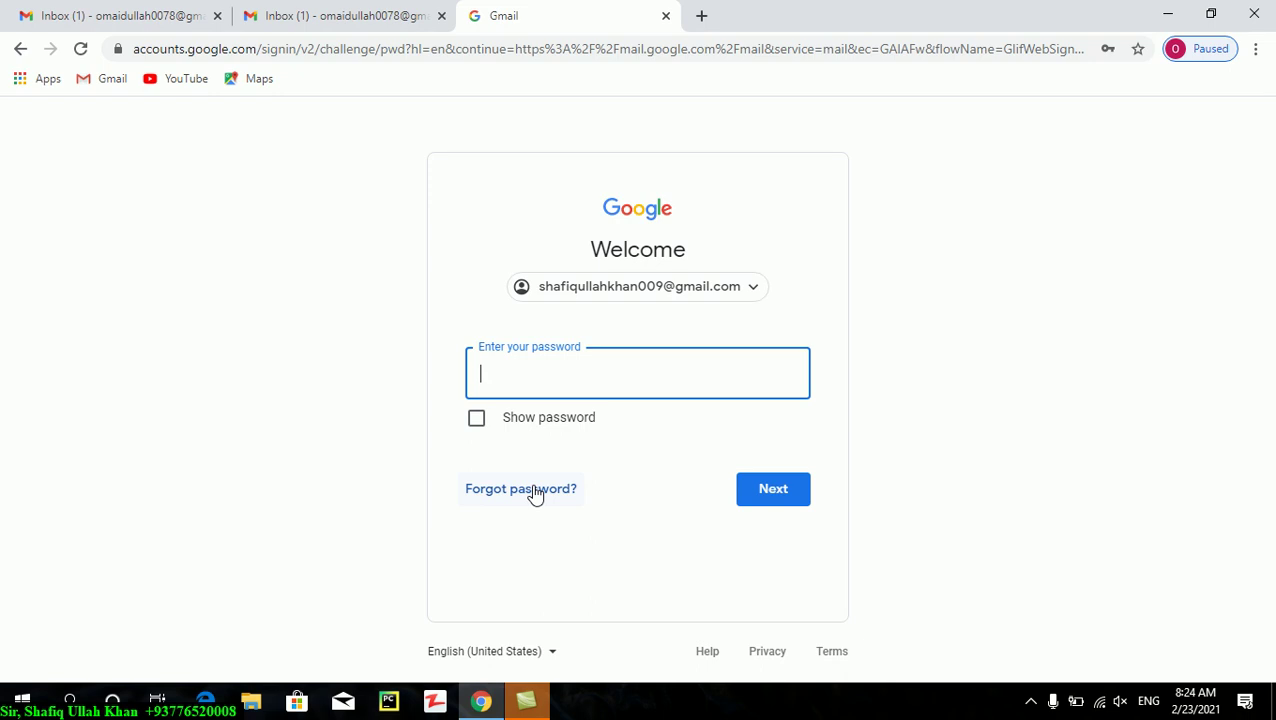
# - Type the second account's password and submit it to sign in
pyautogui.write('••••••••••••••')
pyautogui.press('Return')
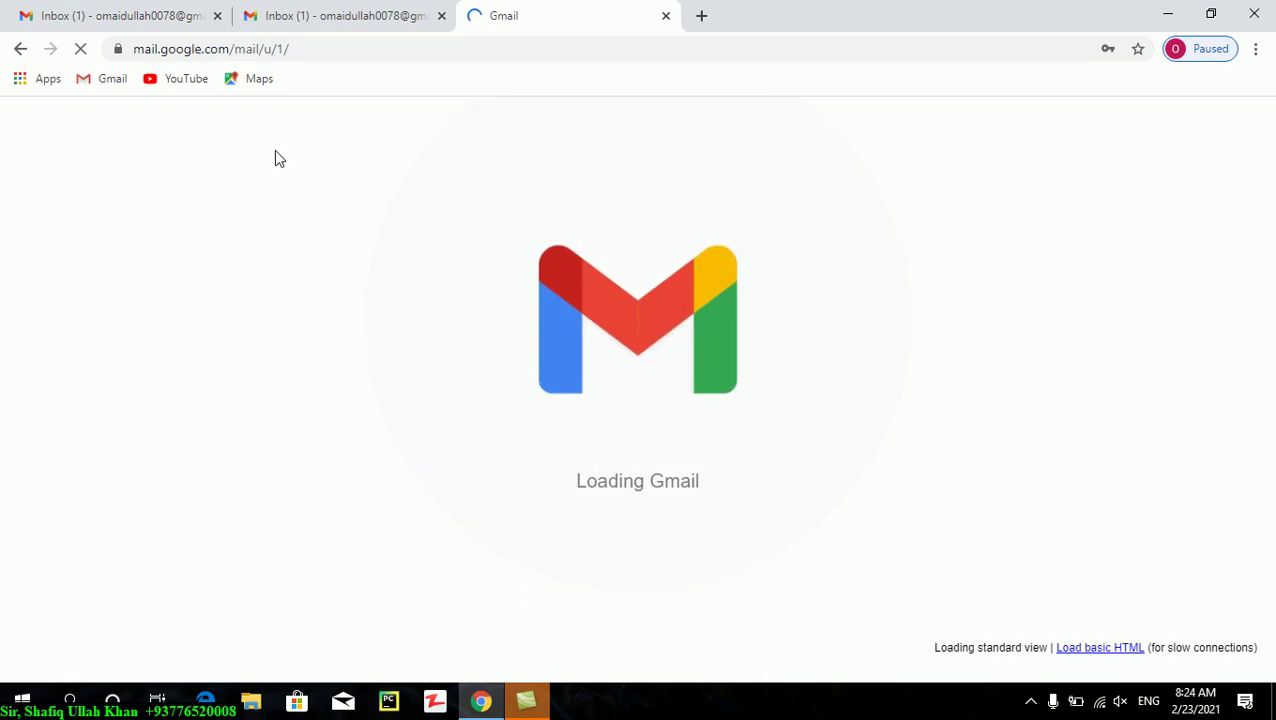
# - Check the other account's one-message inbox, then return to the 40-unread inbox and scroll it
pyautogui.click(343, 22)
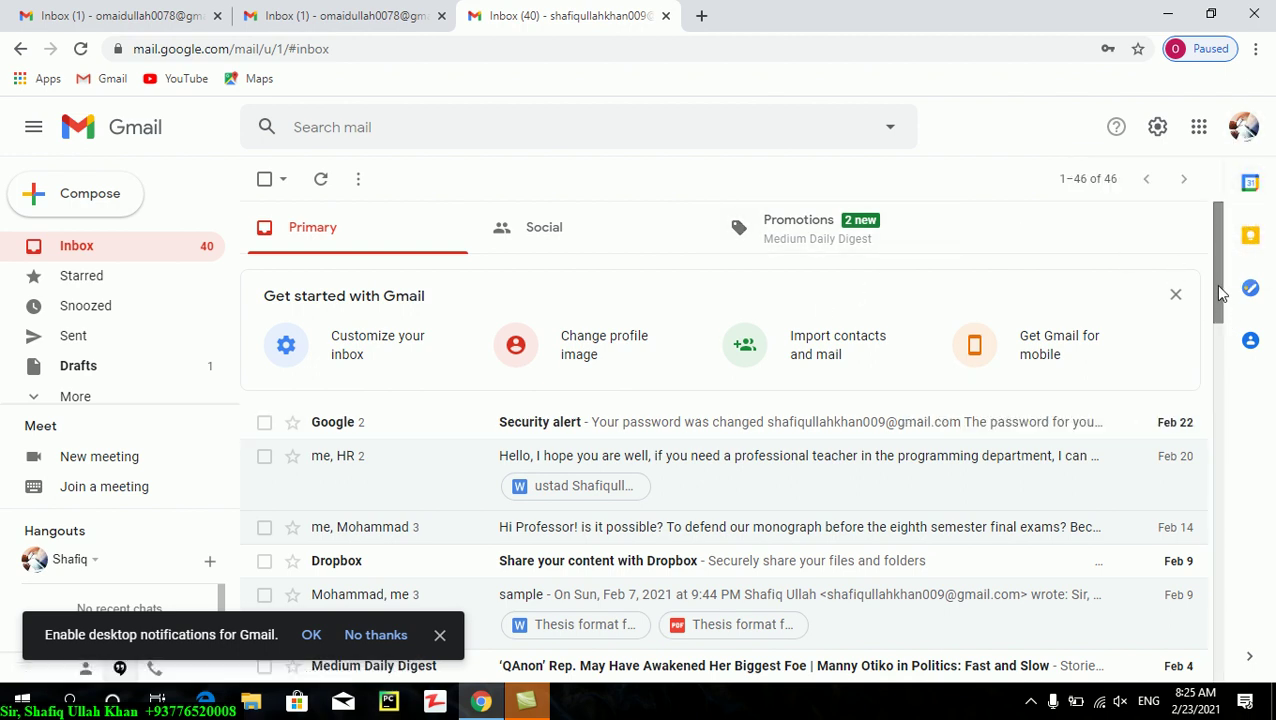
pyautogui.moveTo(1220, 290); pyautogui.dragTo(1113, 127)
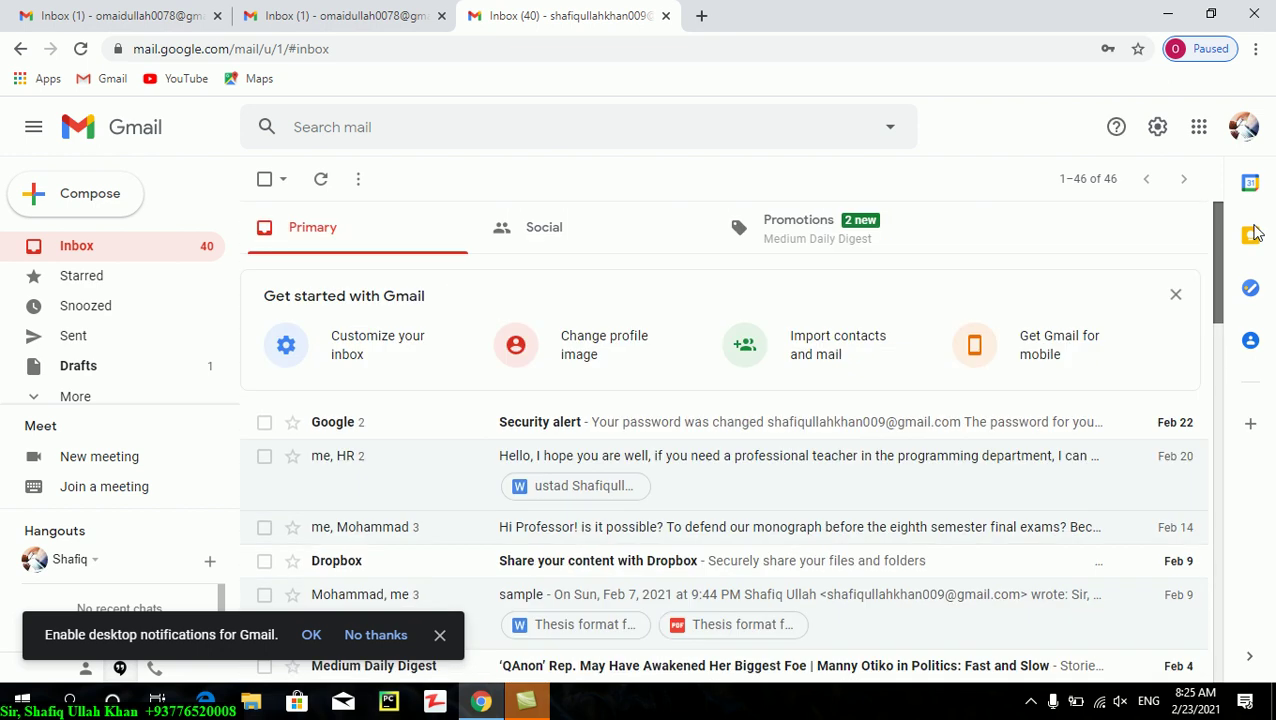
pyautogui.click(327, 14)
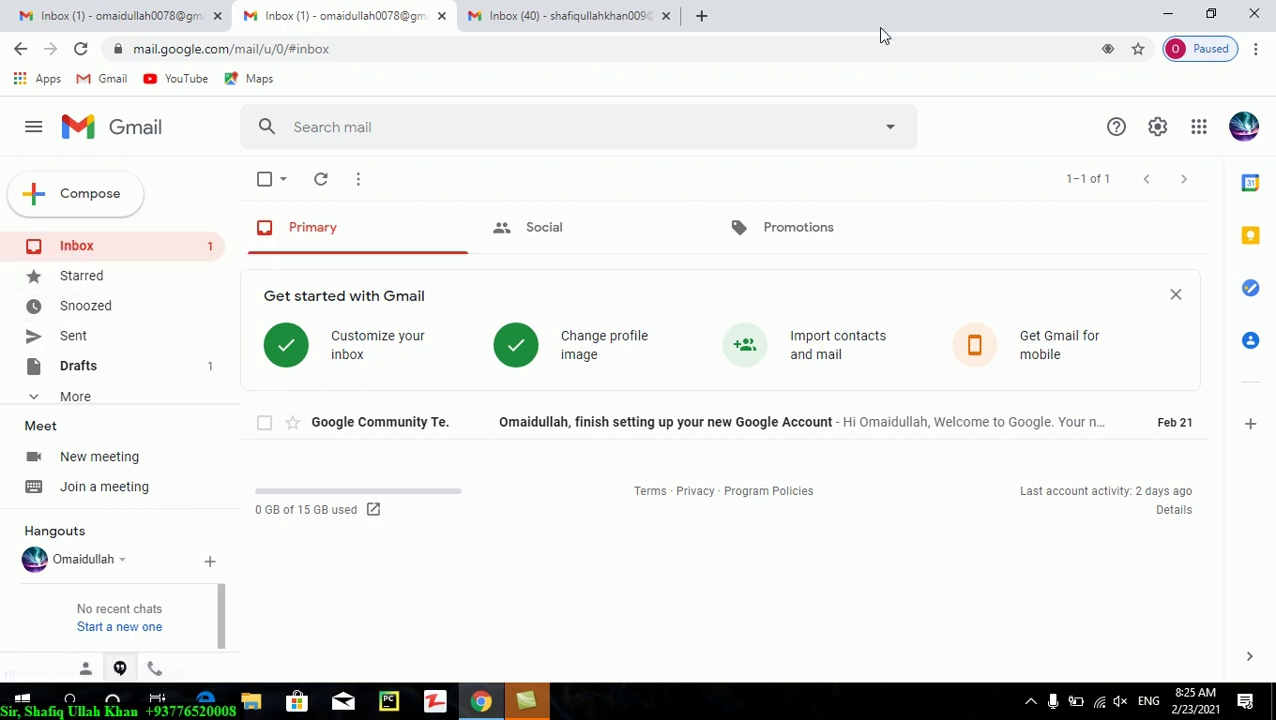
pyautogui.click(557, 10)
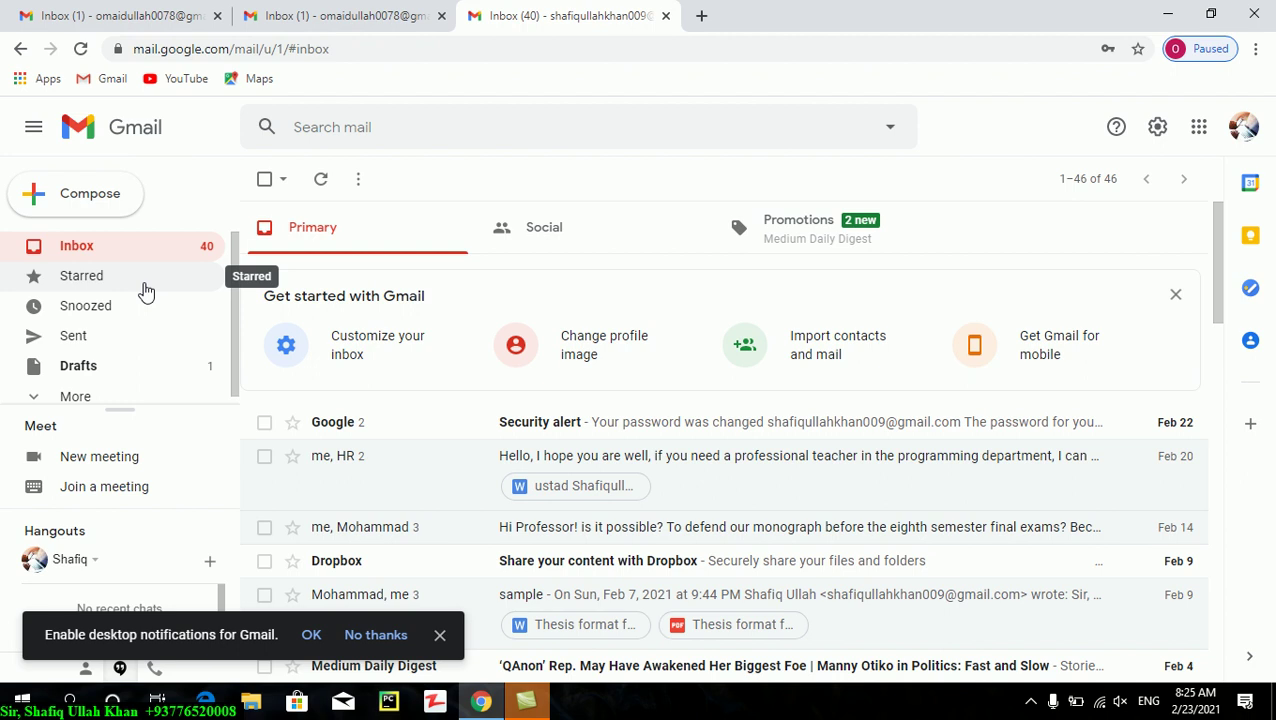
pyautogui.click(122, 256)
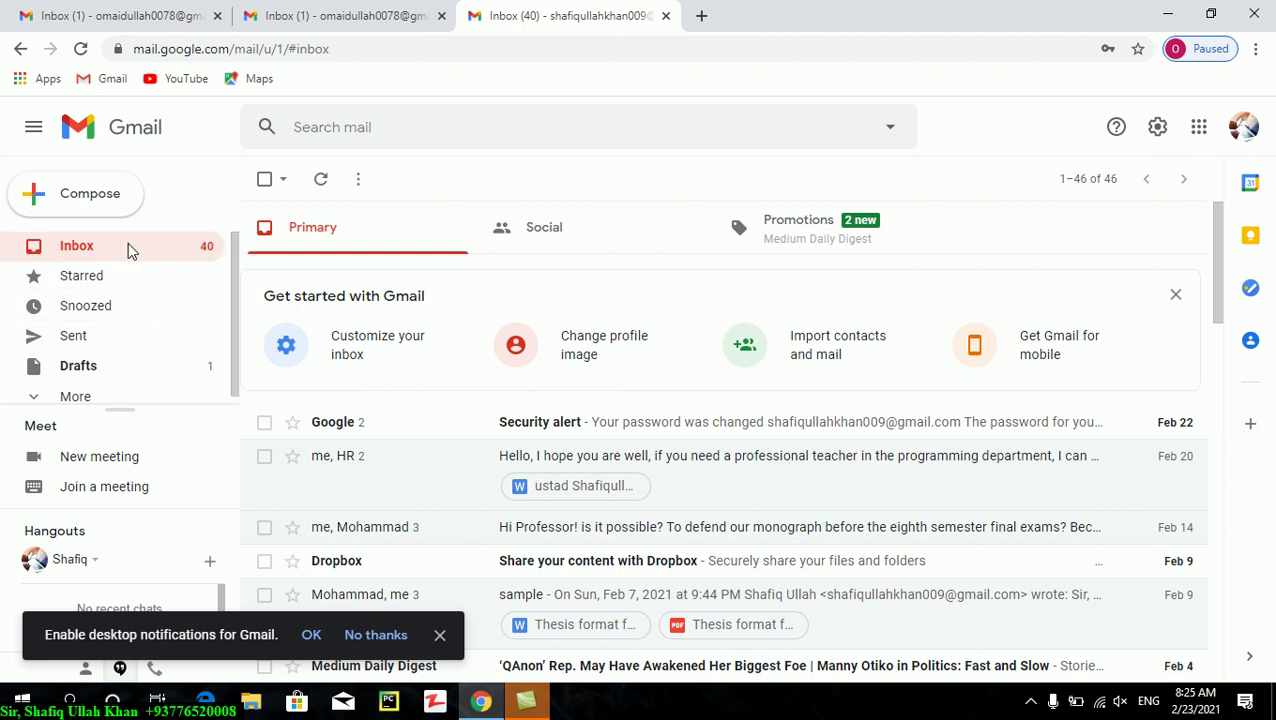
pyautogui.moveTo(1216, 258); pyautogui.dragTo(1216, 320)
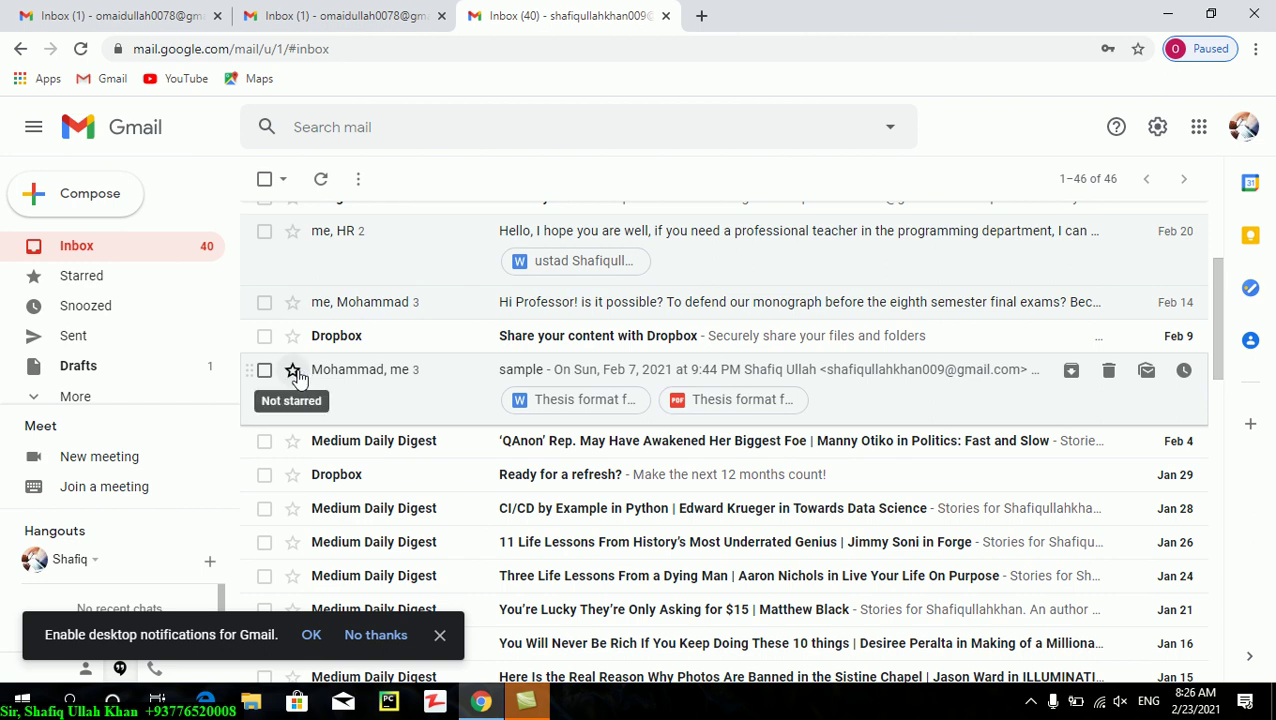
# - Star the 'sample' conversation and open the Starred folder
pyautogui.click(294, 372)
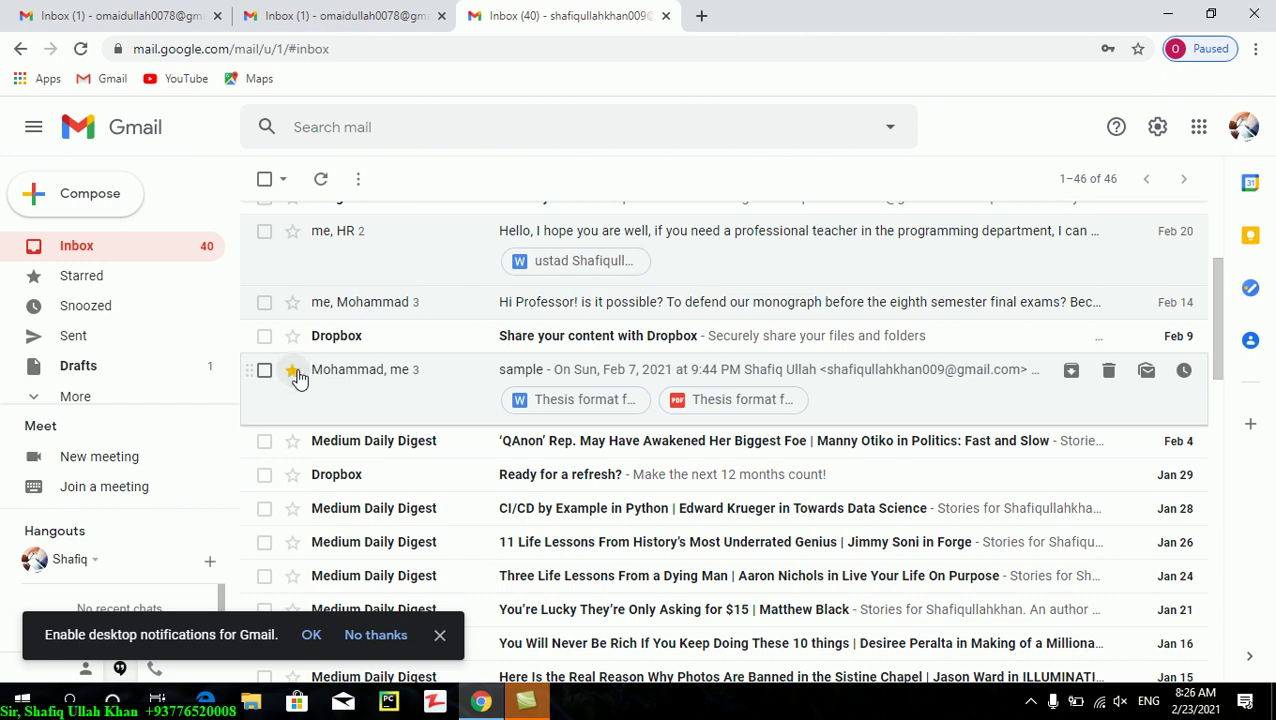
pyautogui.click(97, 289)
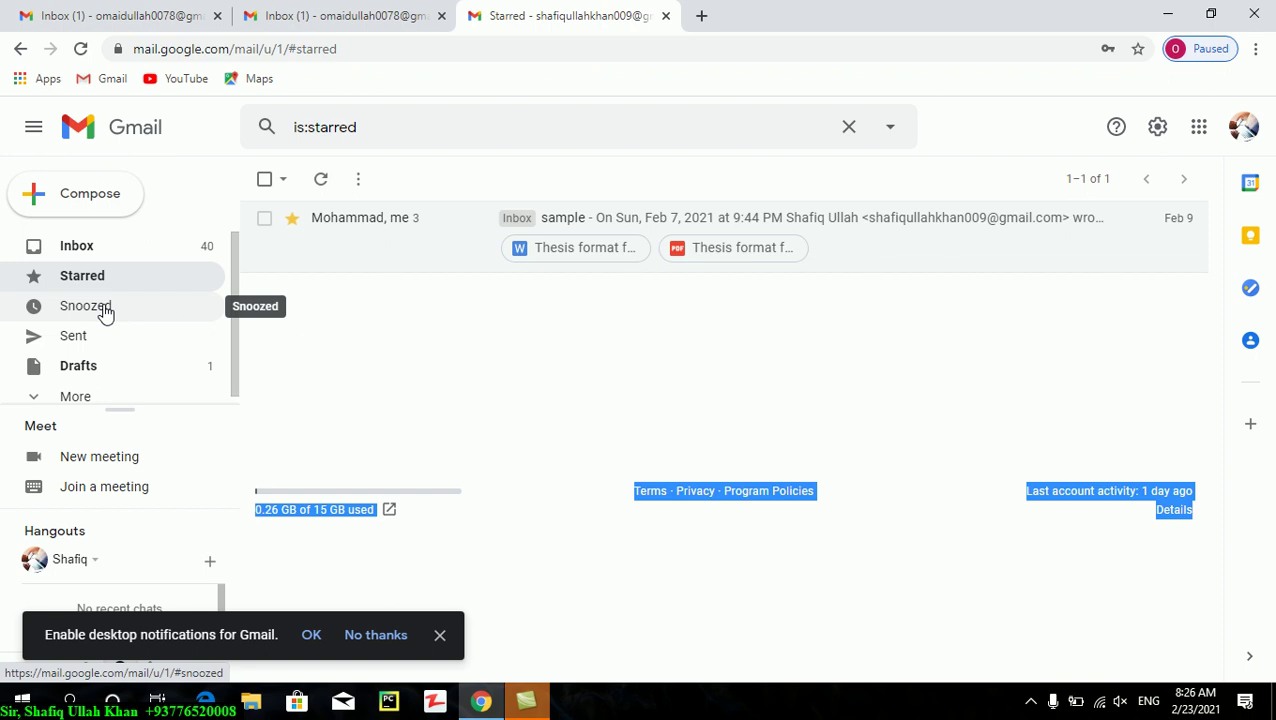
# - Open the Snoozed folder from the sidebar; it contains no messages
pyautogui.click(105, 312)
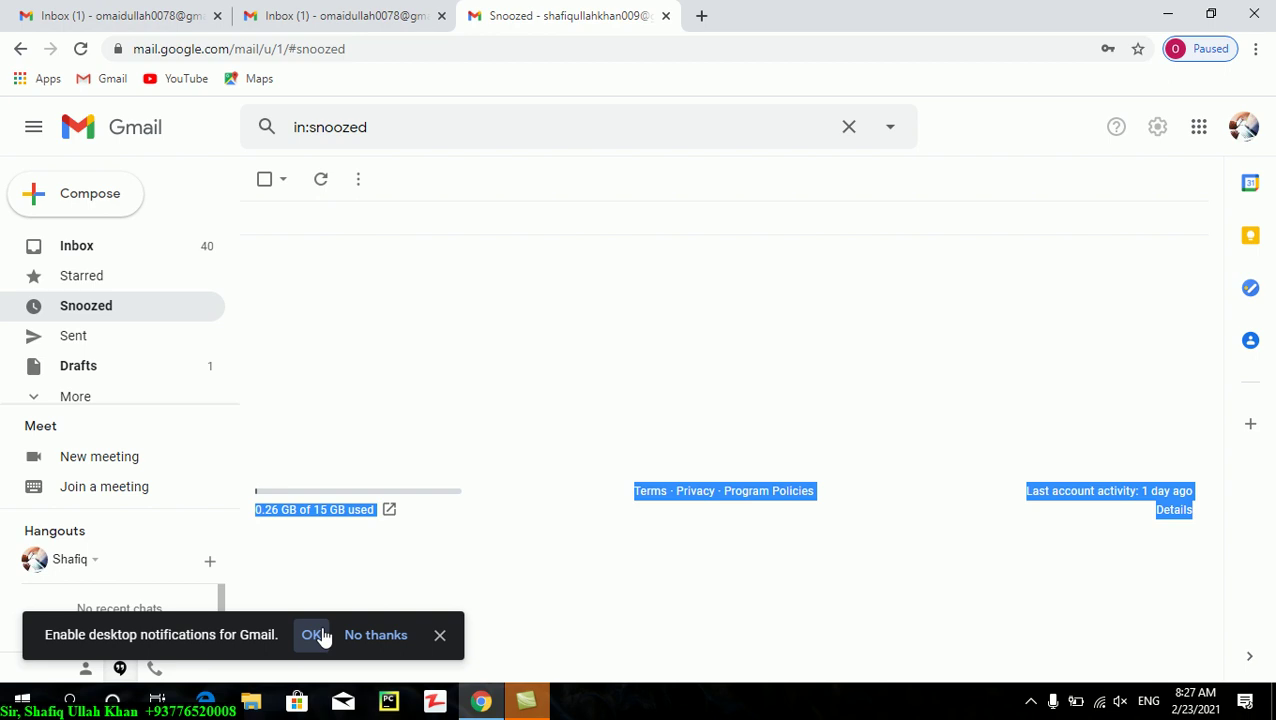
# - Choose 'No thanks' for desktop notifications and view the empty Sent folder
pyautogui.click(378, 634)
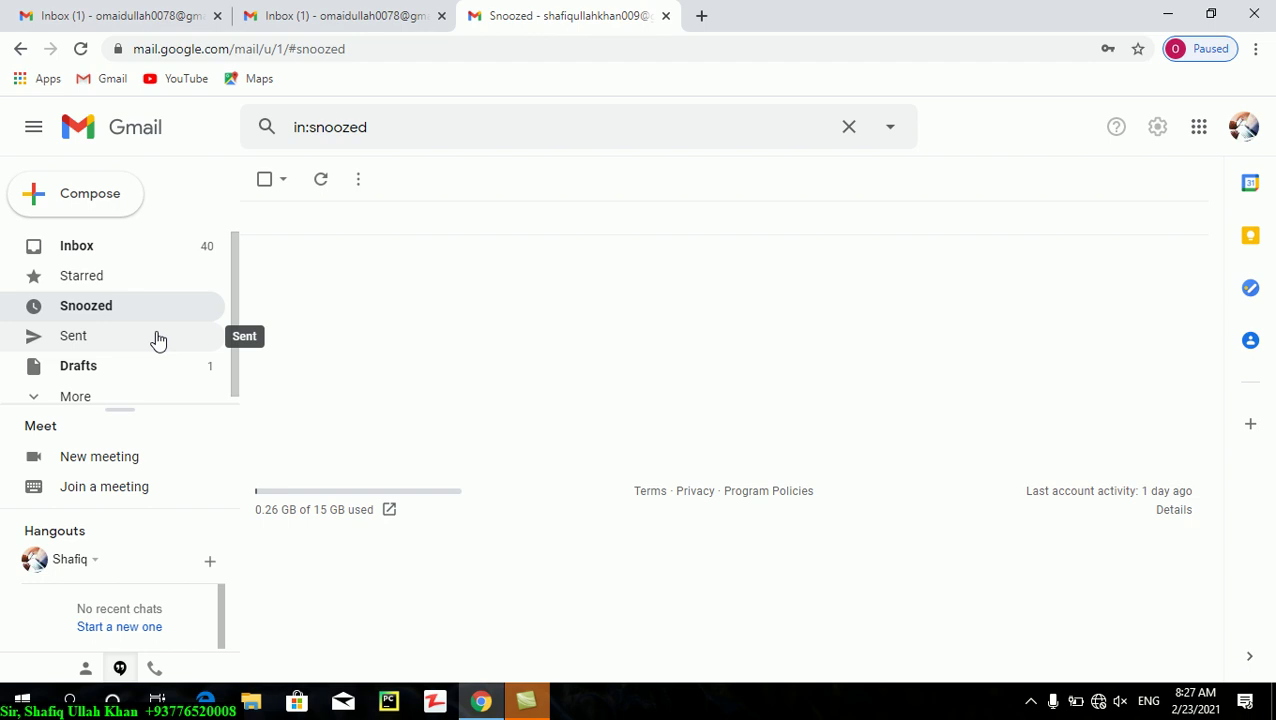
pyautogui.click(163, 344)
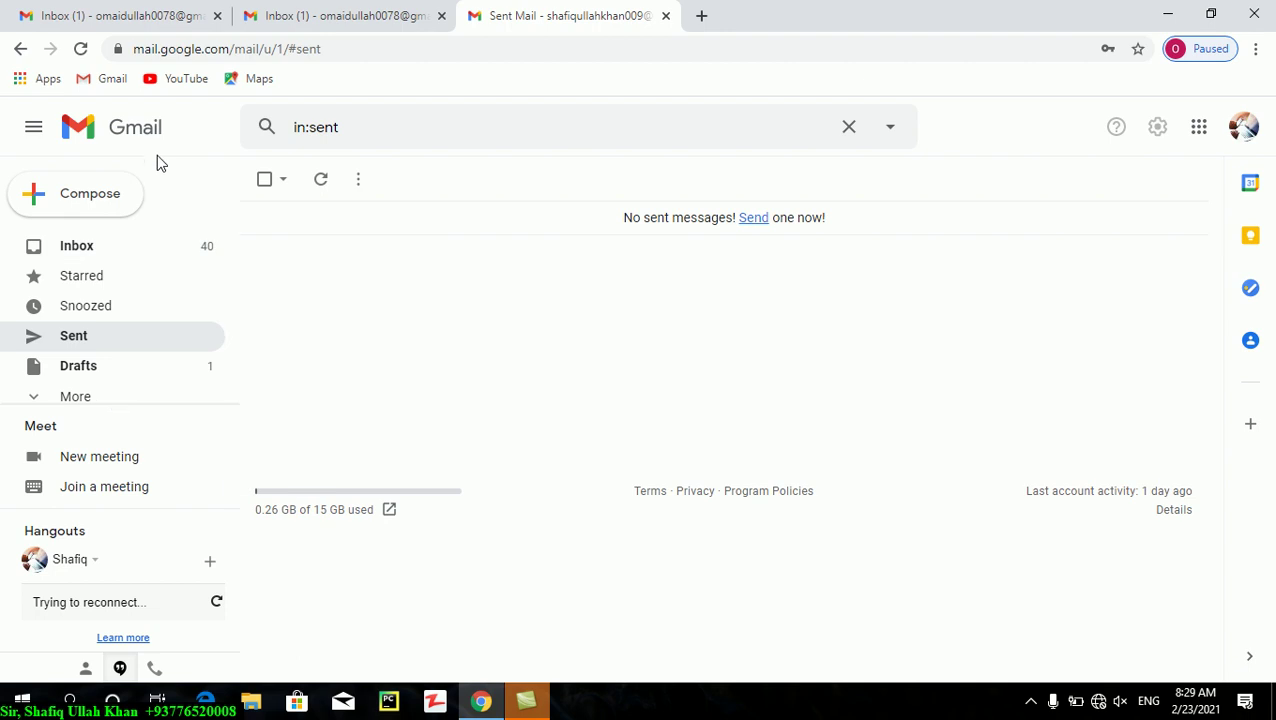
pyautogui.click(112, 191)
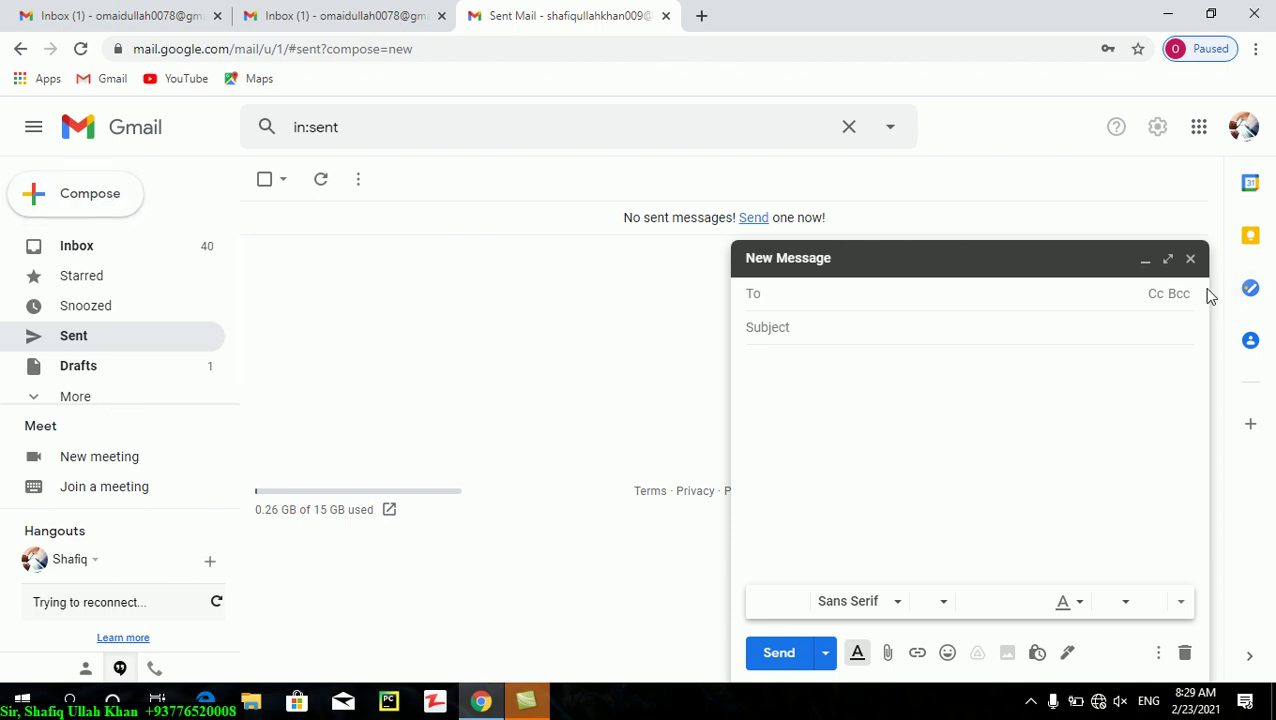
pyautogui.click(1190, 259)
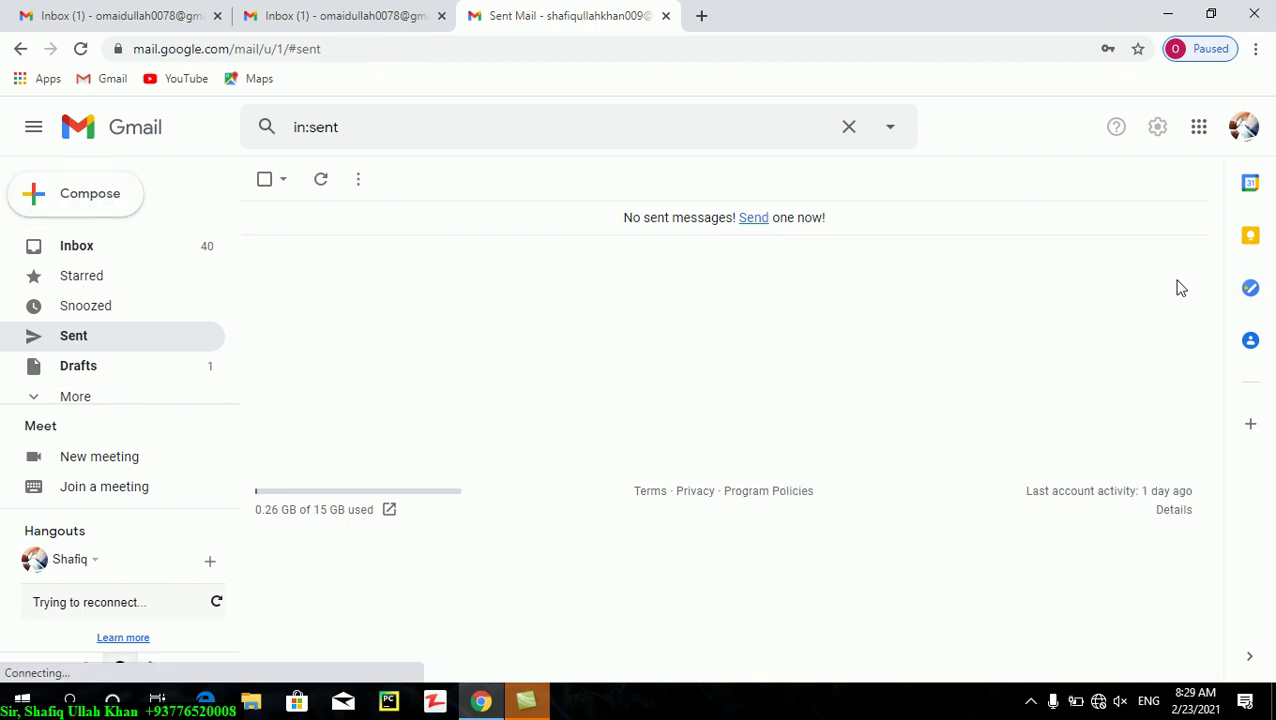
# - From the second account's tab, compose a new message to the first account's Gmail address
pyautogui.click(333, 14)
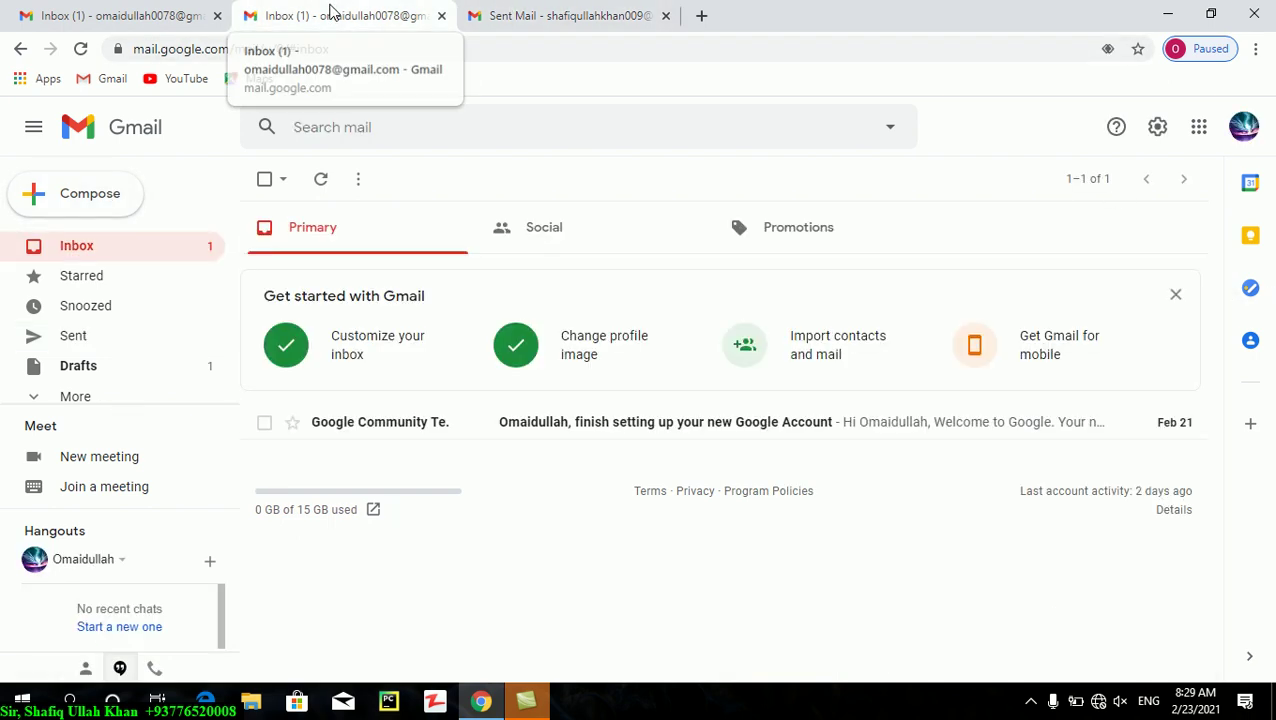
pyautogui.click(86, 218)
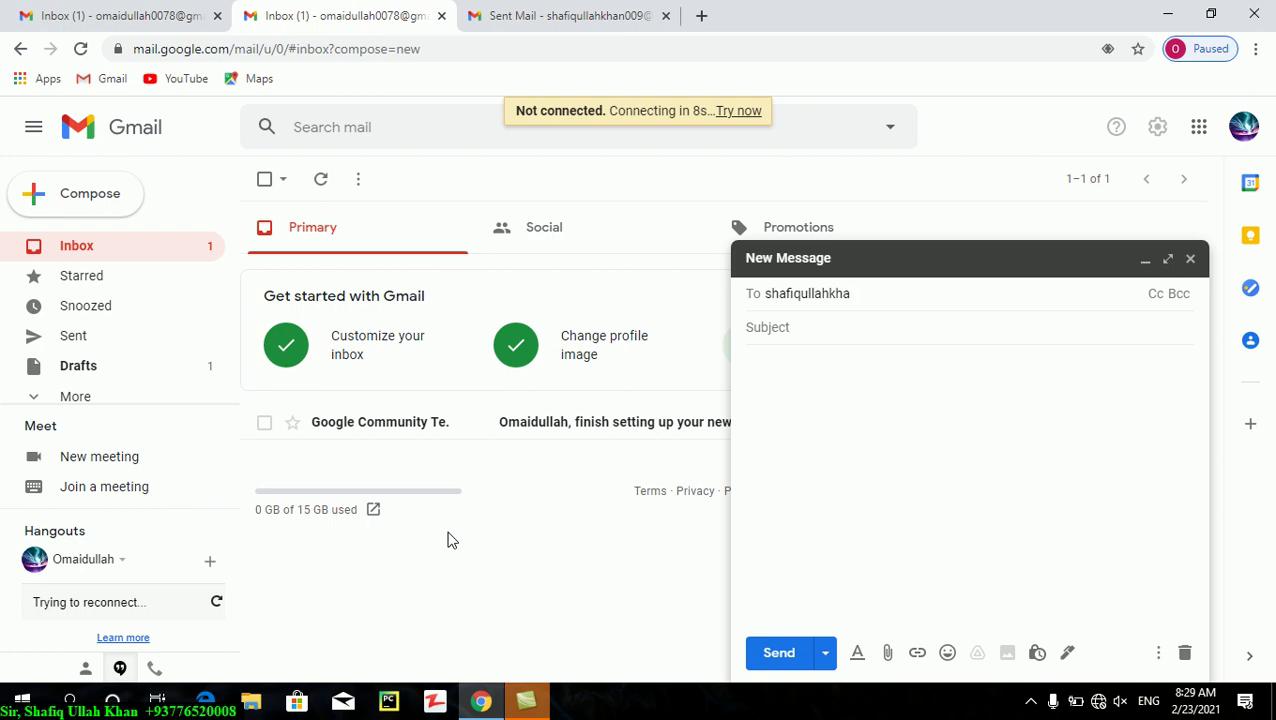
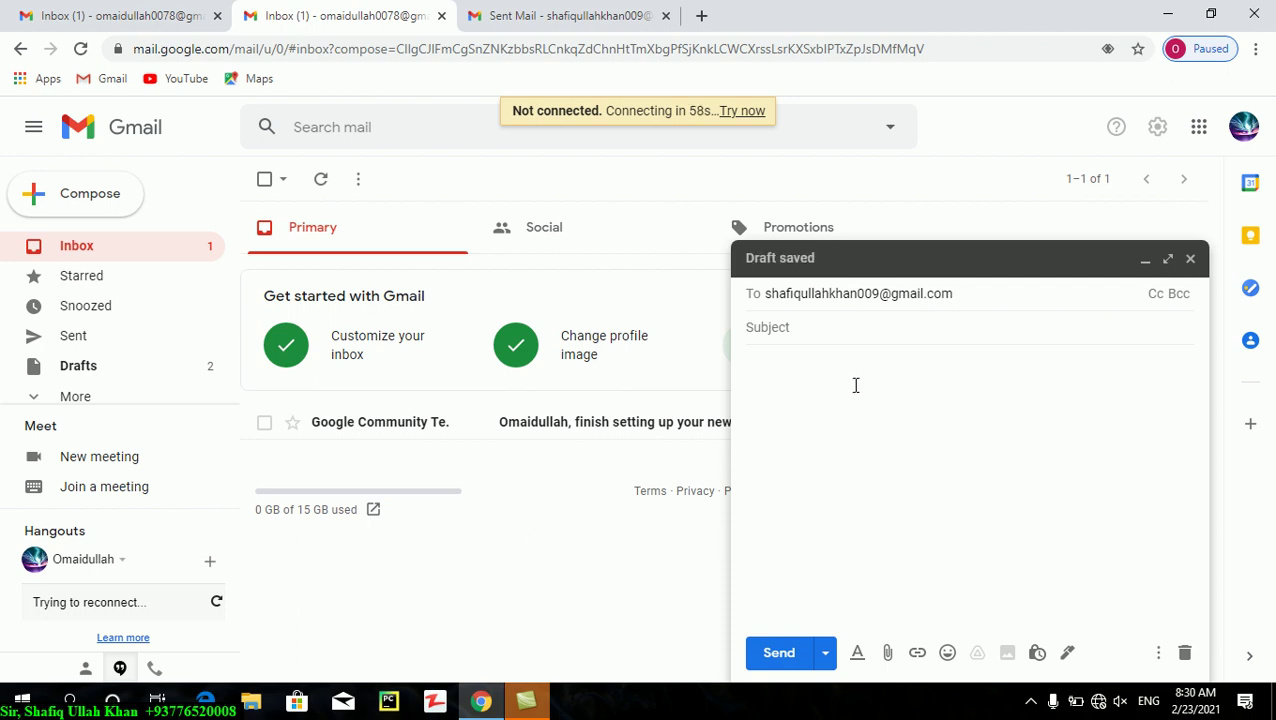
# - Enter the subject 'Hi and welcome!'
pyautogui.click(806, 332)
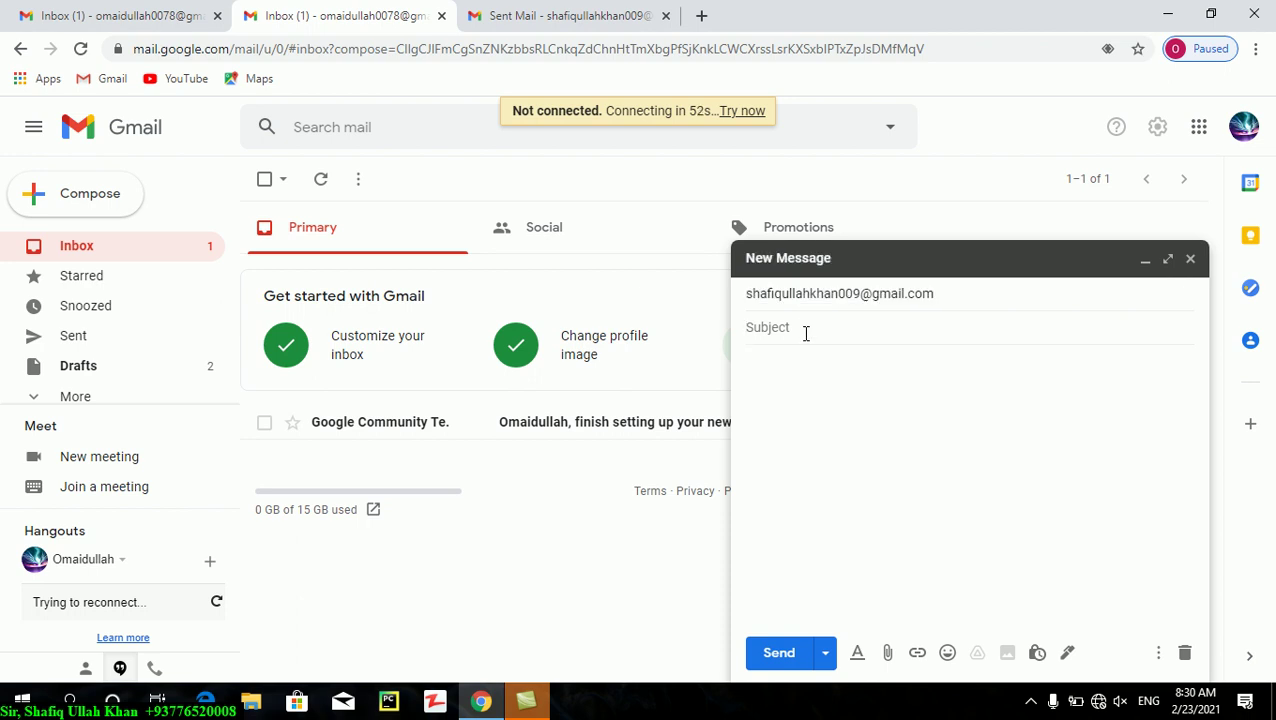
pyautogui.write('Hi ')
pyautogui.write('and wis')
pyautogui.press('BackSpace')
pyautogui.press('BackSpace')
pyautogui.write('e')
pyautogui.press('BackSpace')
pyautogui.write('lcome!')
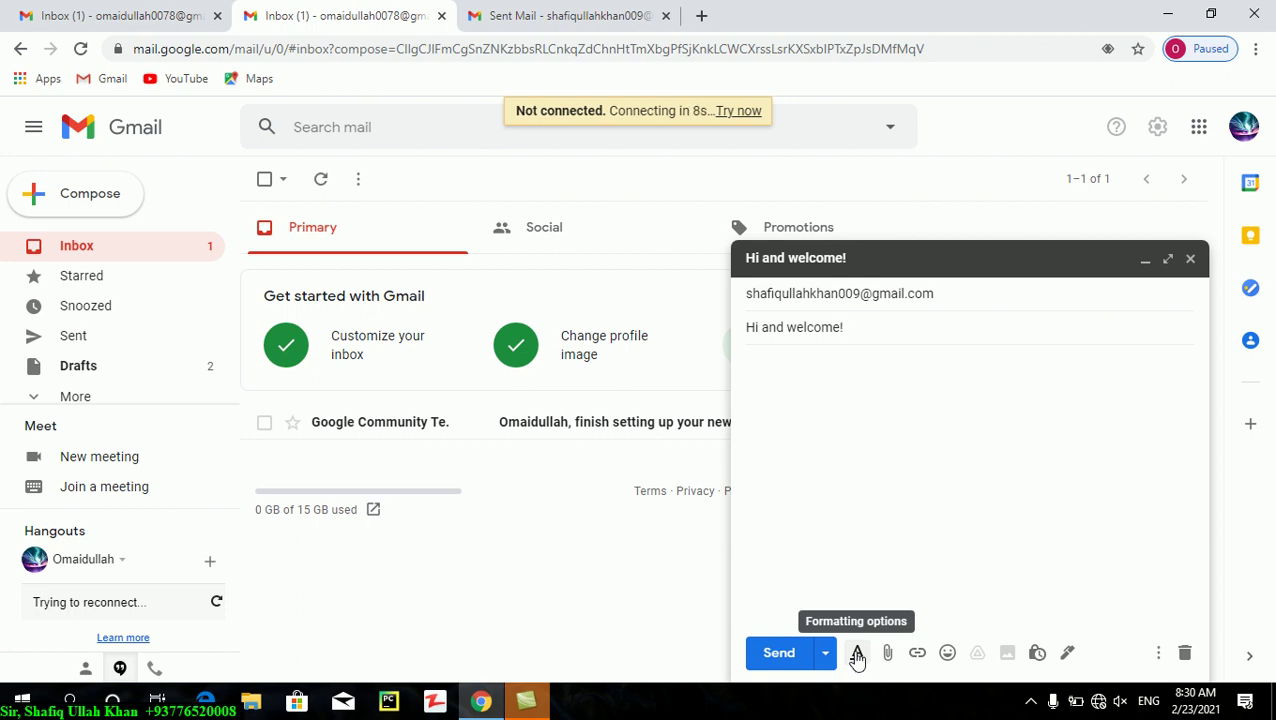
pyautogui.click(857, 654)
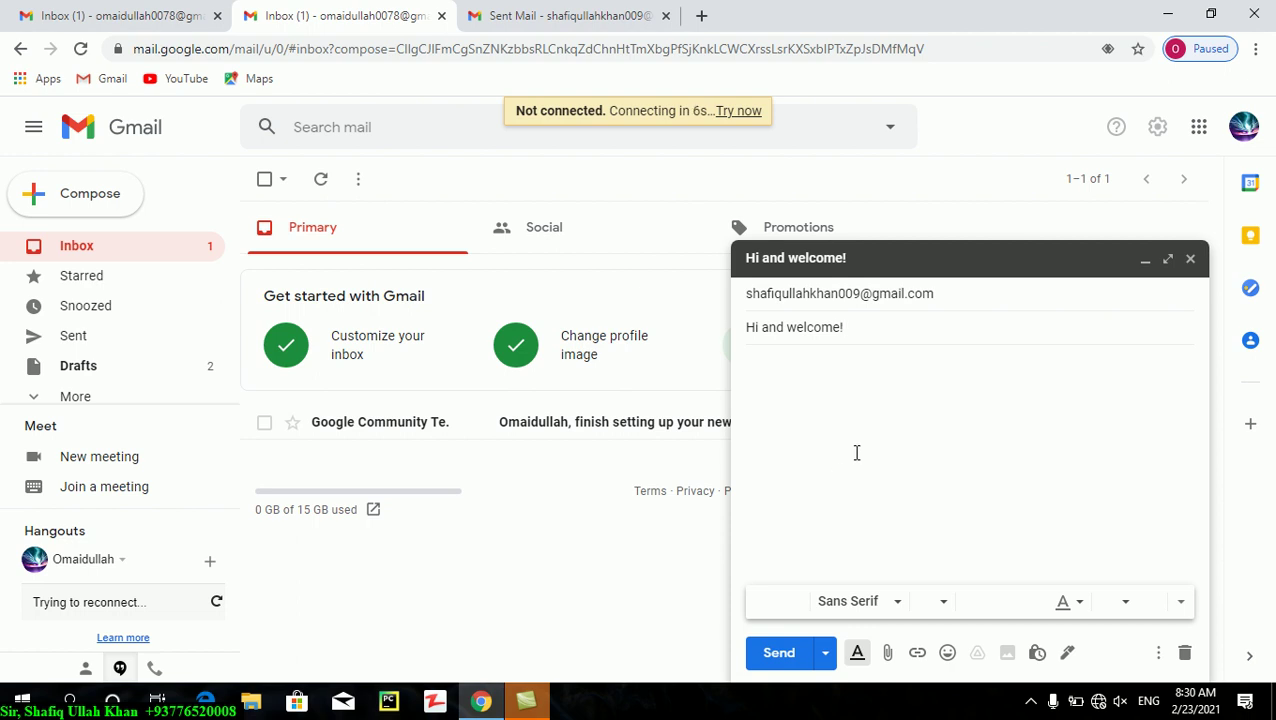
pyautogui.click(888, 603)
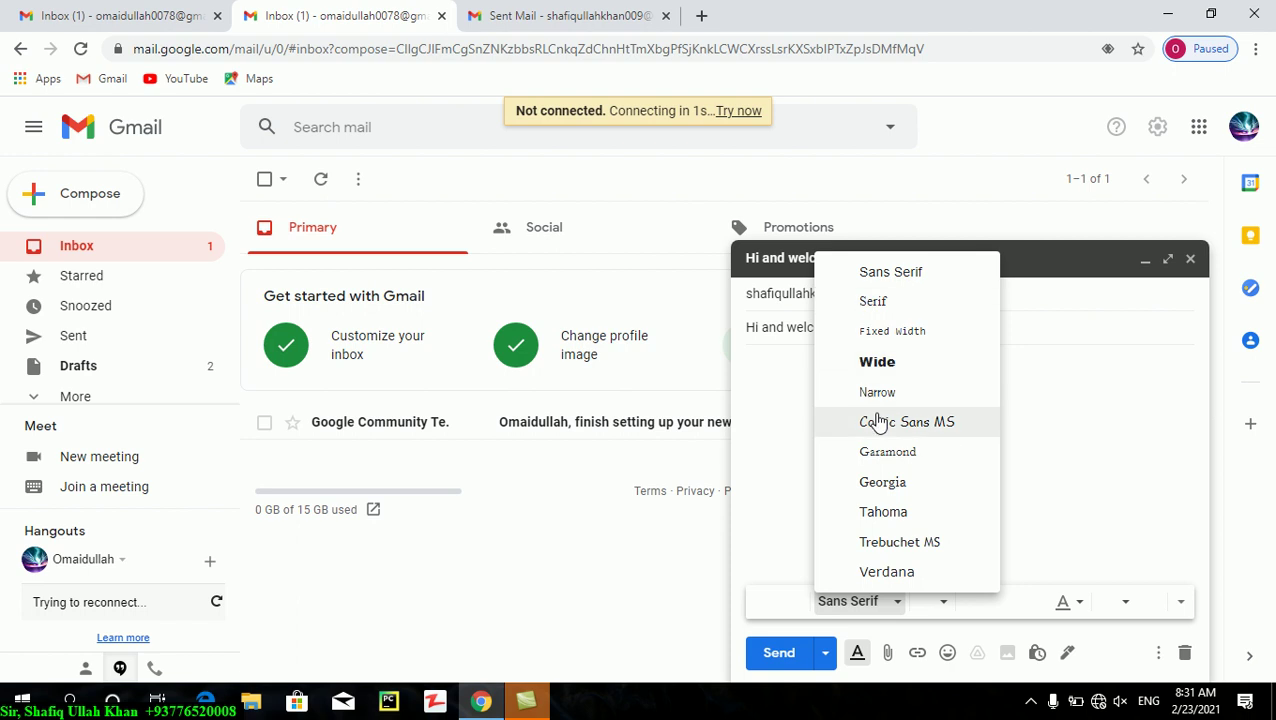
pyautogui.click(862, 281)
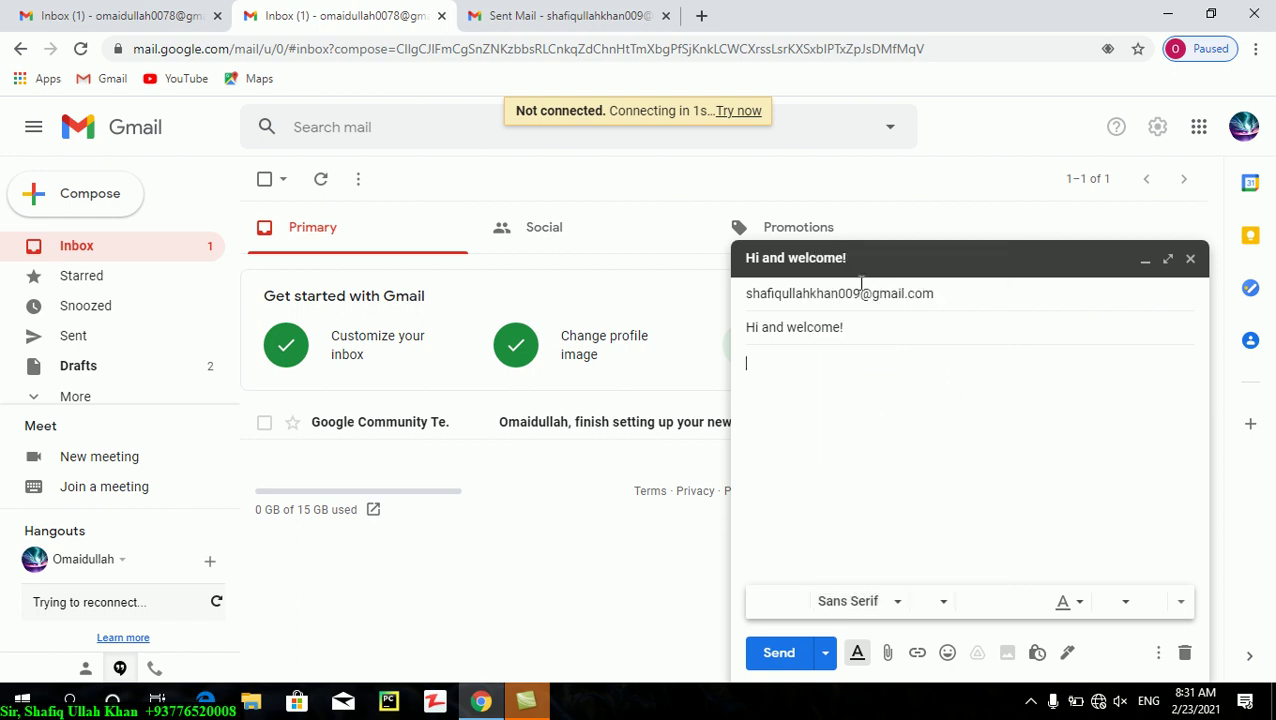
pyautogui.click(895, 601)
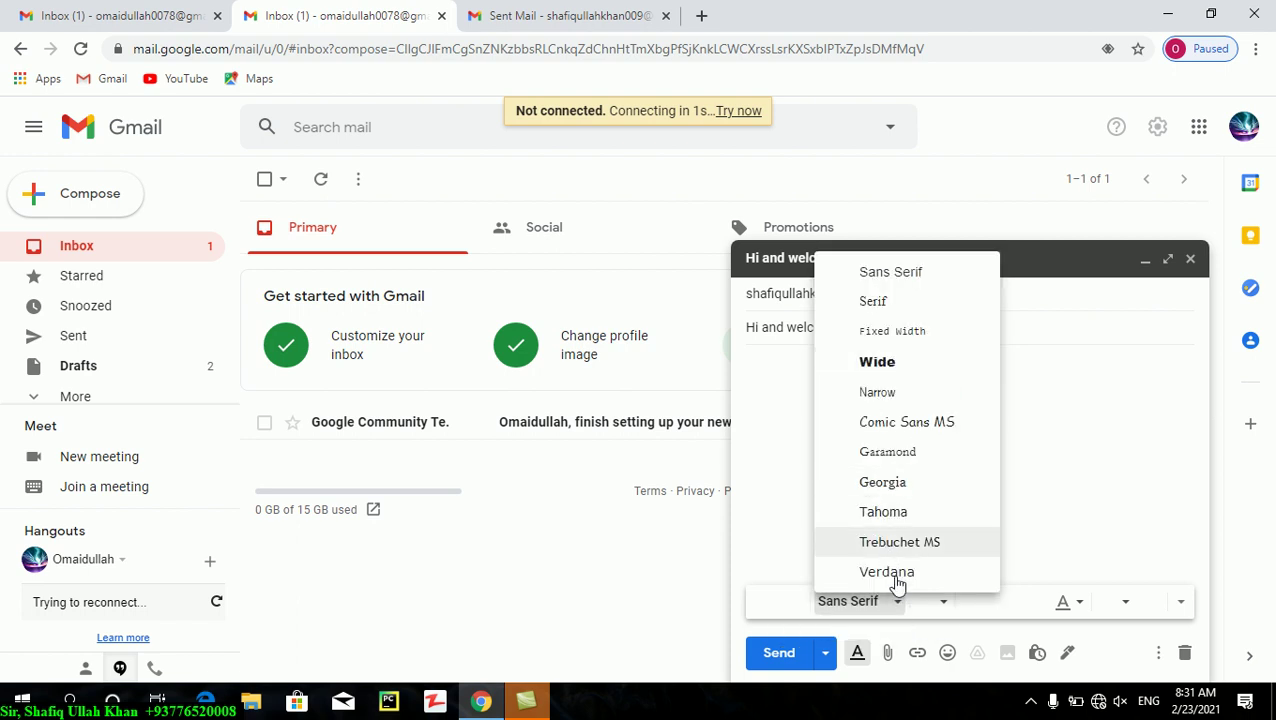
pyautogui.click(935, 603)
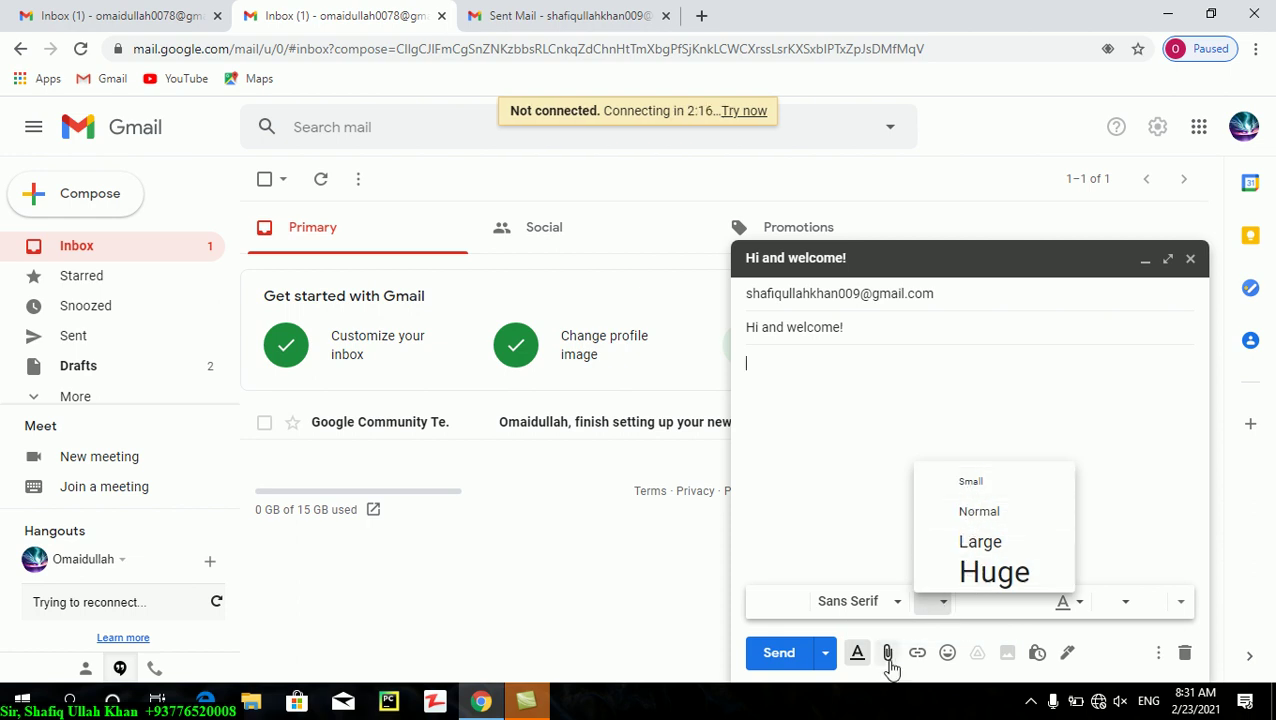
pyautogui.click(859, 656)
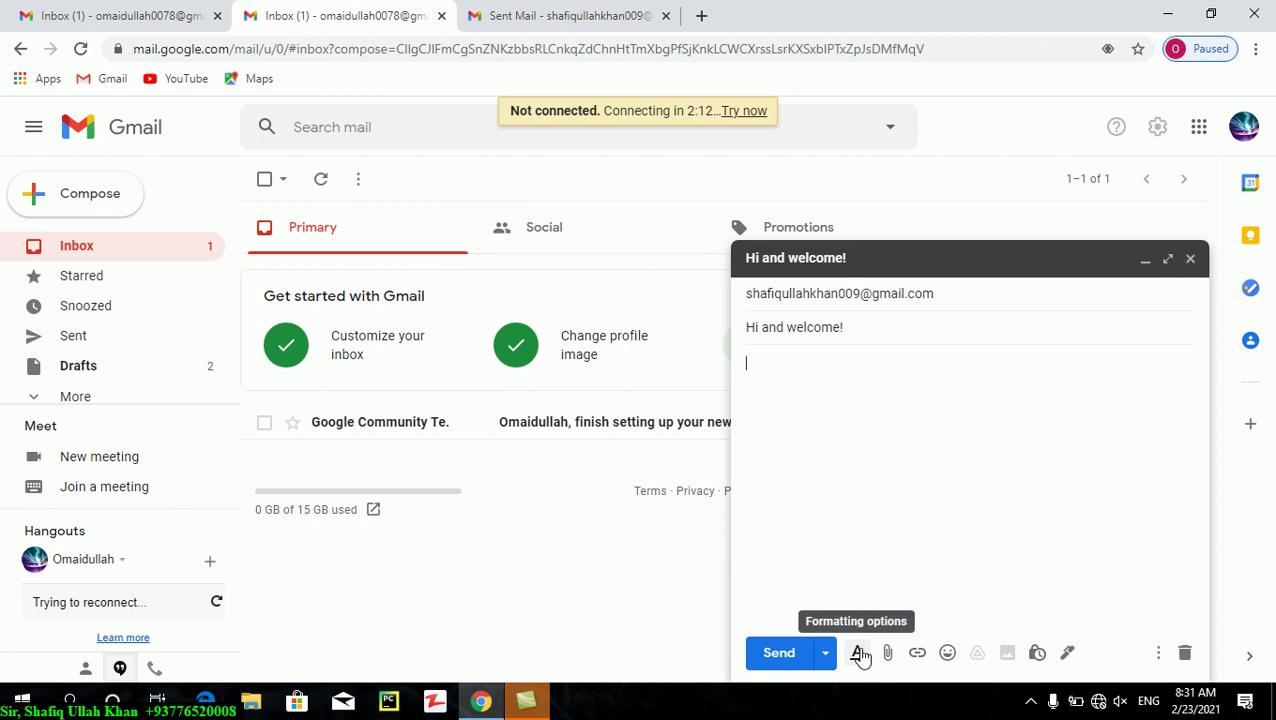
# - Attach photos (2).jpg through (6).jpg from the Photos folder and open the Insert link dialog
pyautogui.click(887, 656)
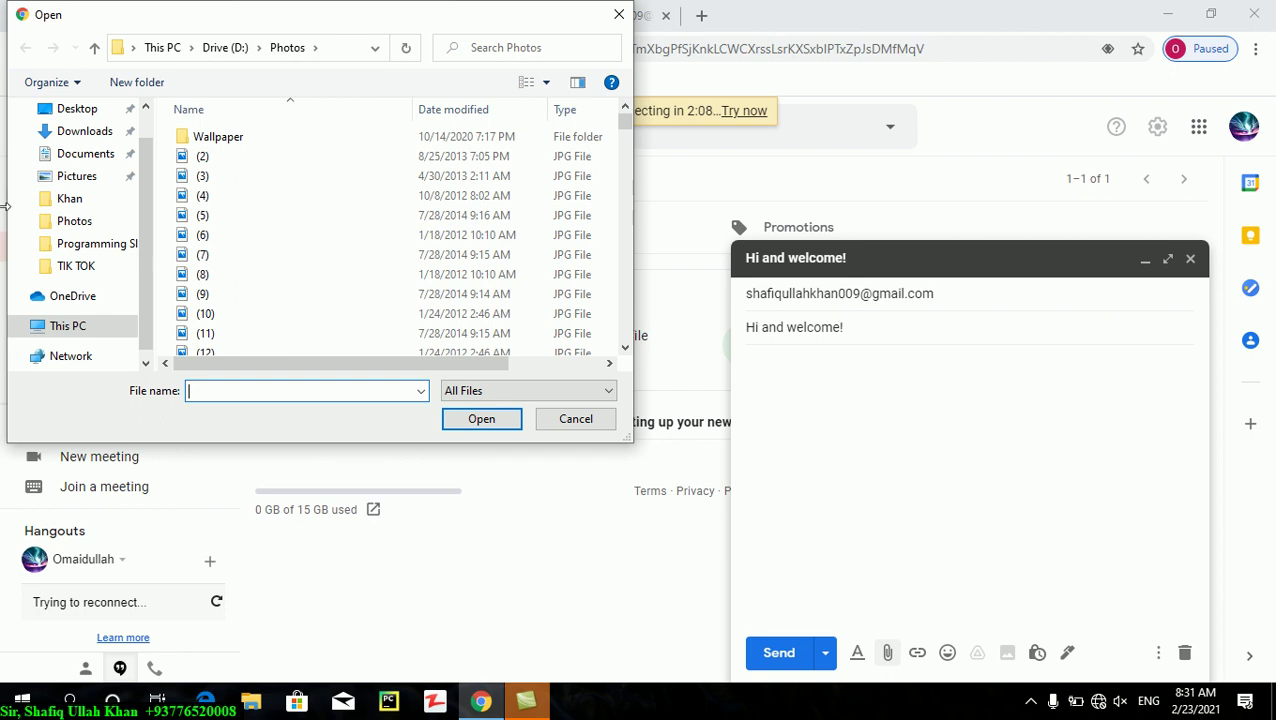
pyautogui.moveTo(169, 154); pyautogui.dragTo(253, 244)
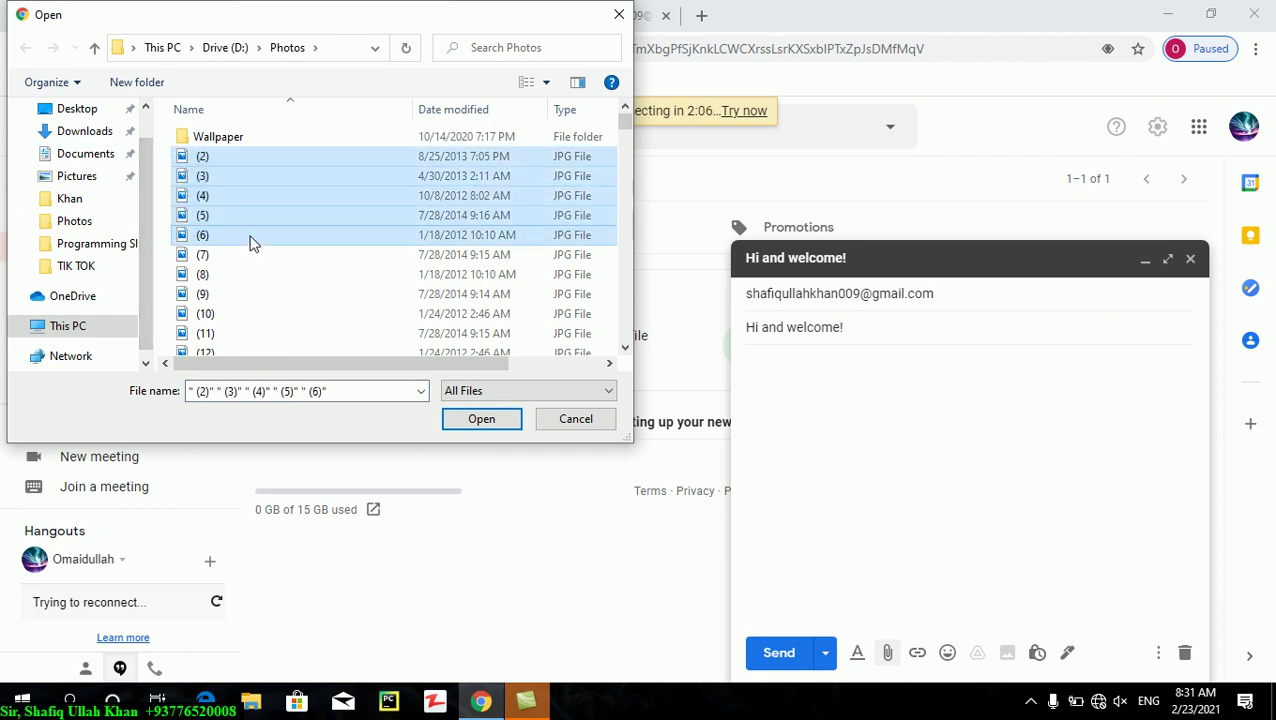
pyautogui.click(465, 423)
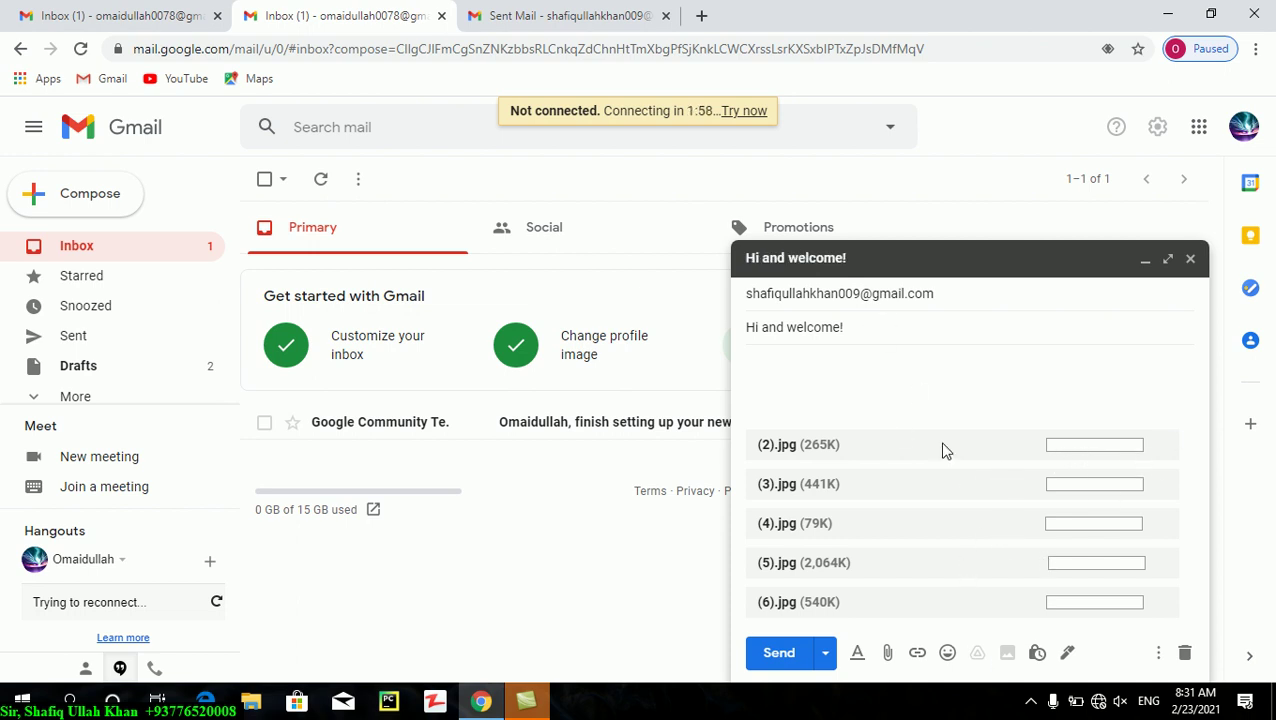
pyautogui.click(913, 655)
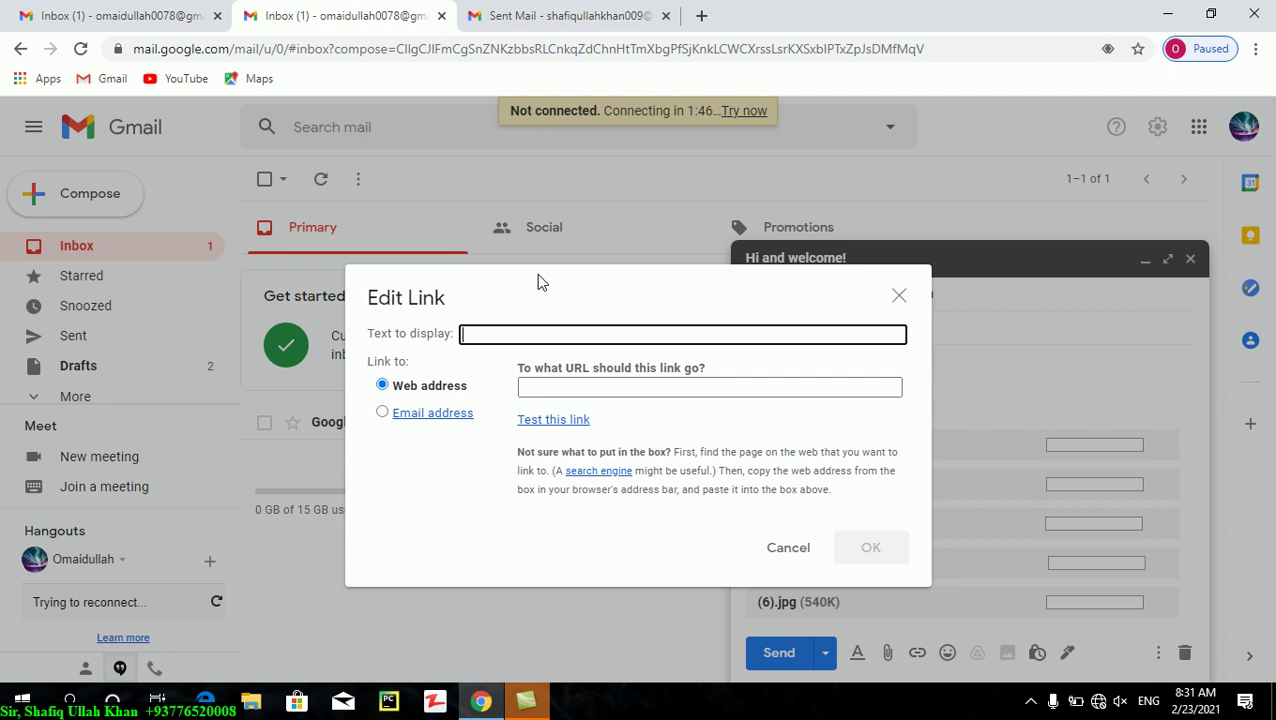
# - Enter link text 'Click here to open some picture!', discard the link, and send the message
pyautogui.write('Click here to open some picture')
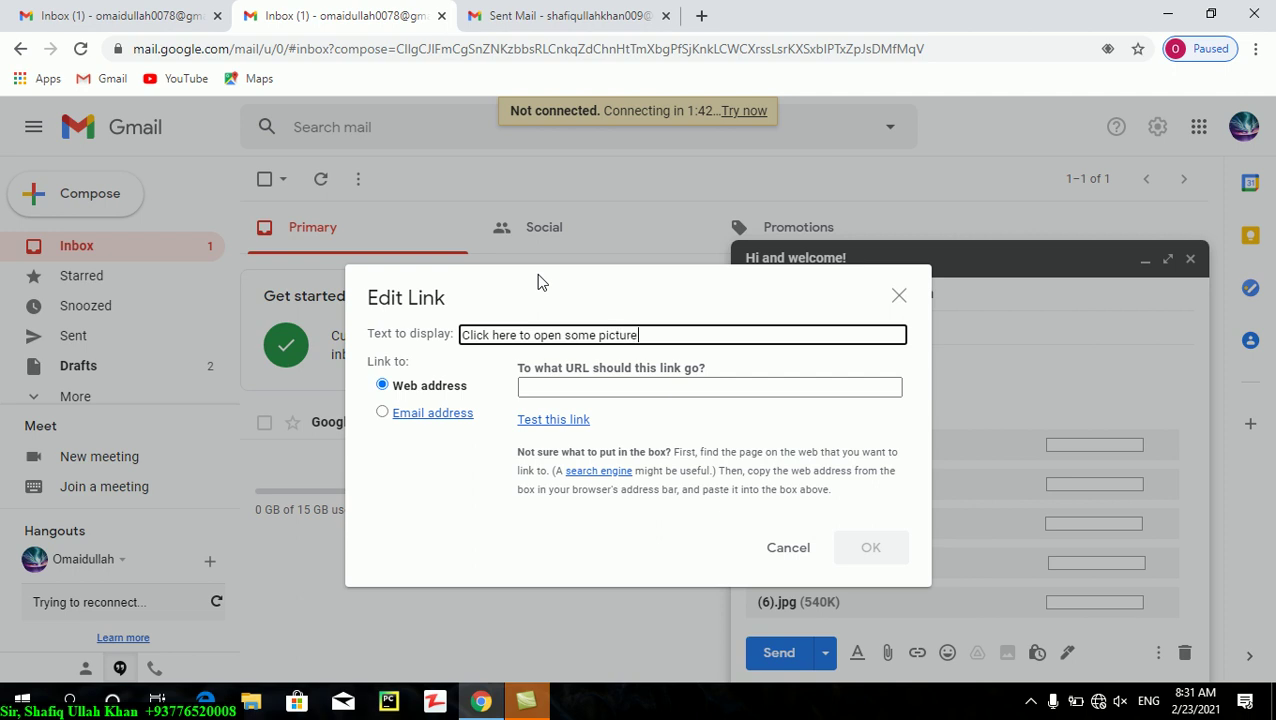
pyautogui.write('!')
pyautogui.click(565, 388)
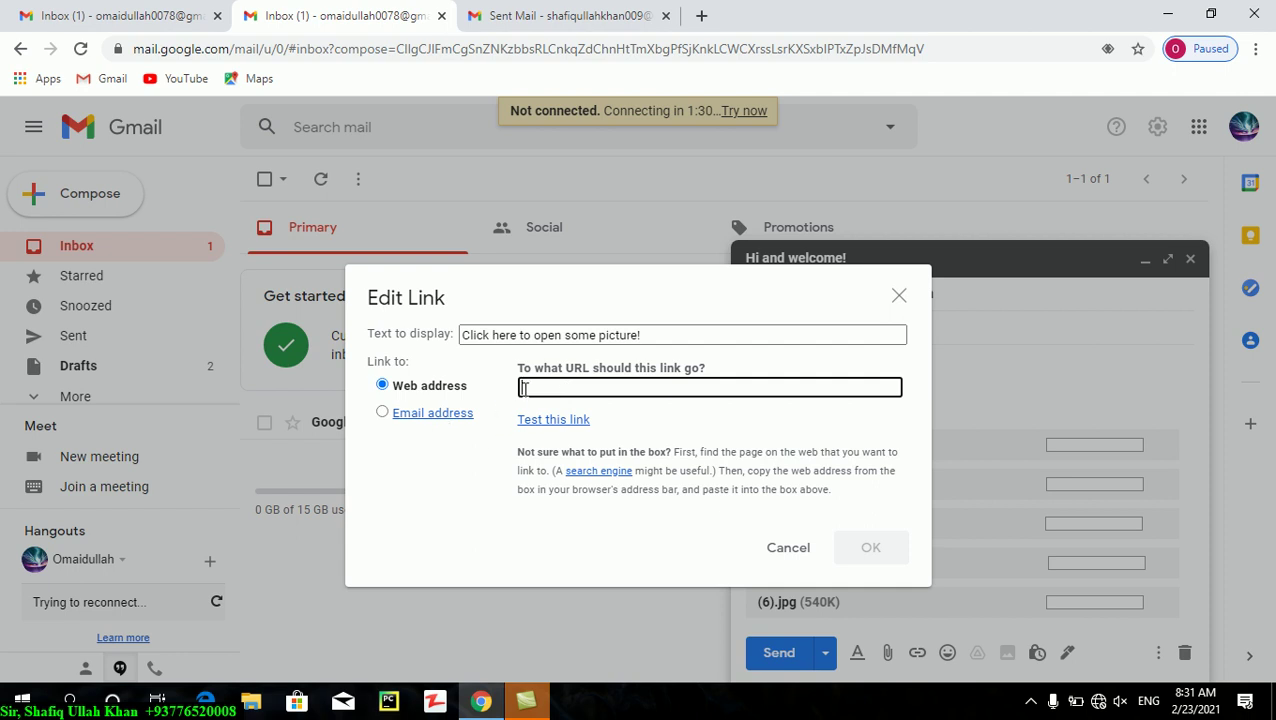
pyautogui.click(899, 295)
pyautogui.click(790, 652)
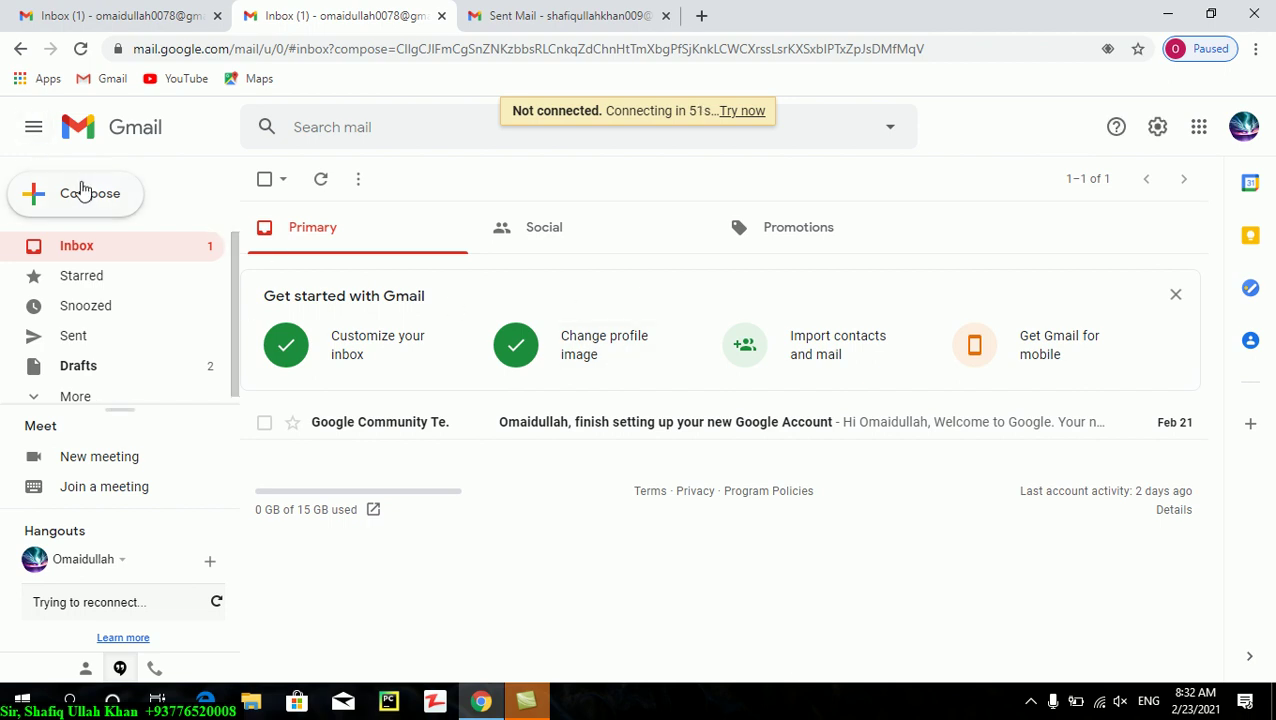
# - Compose a new message addressed to the second account's Gmail address
pyautogui.click(85, 194)
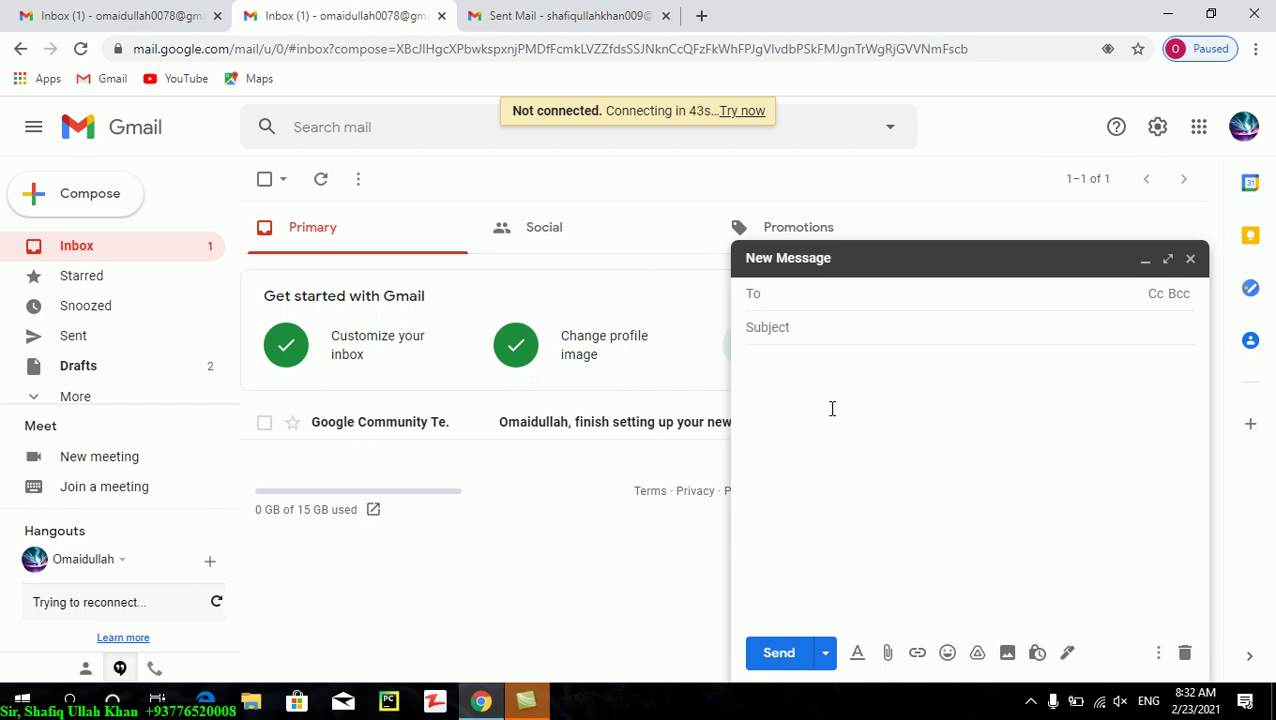
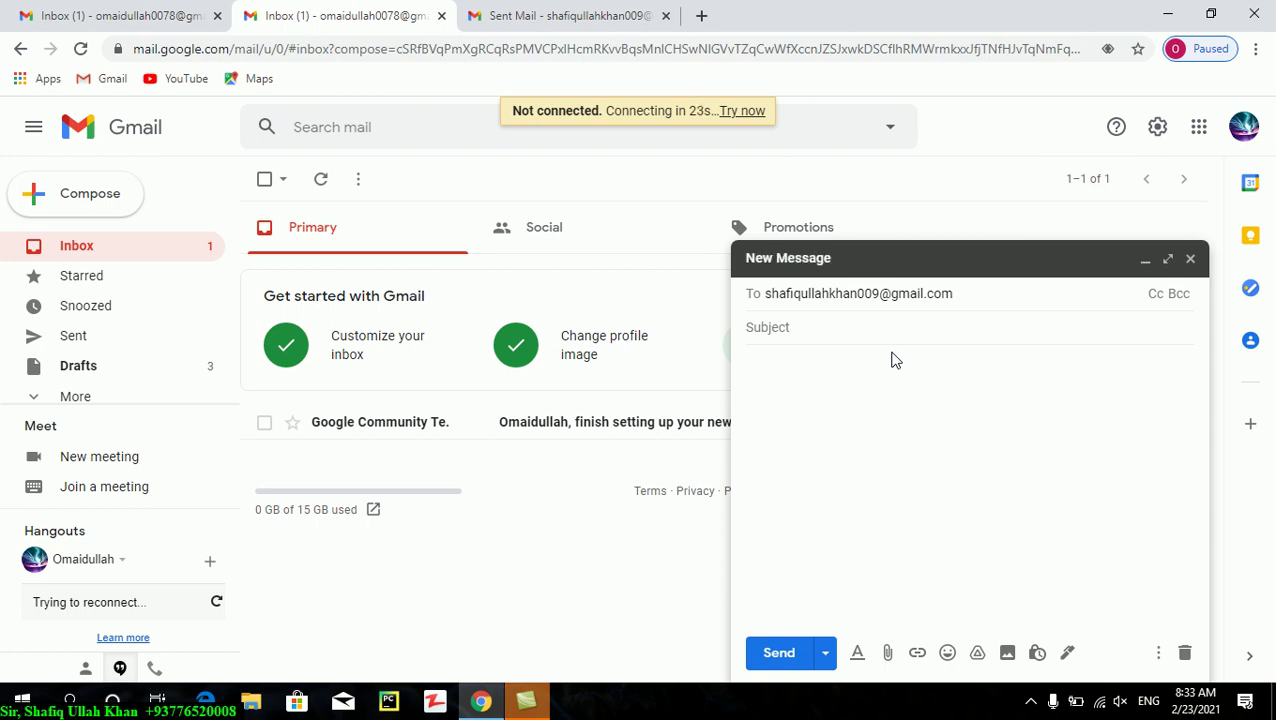
pyautogui.click(878, 322)
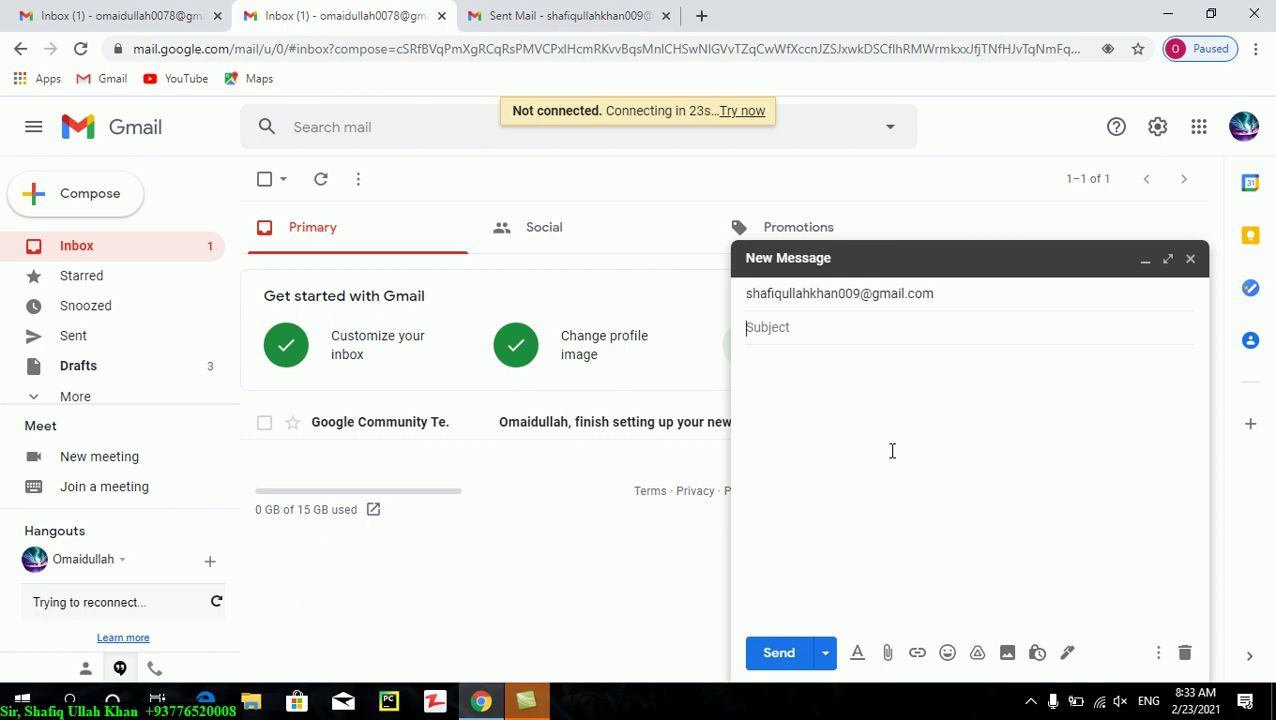
# - Attach the Player archive from Drive (D:) > Data and Steups > SETUPS
pyautogui.click(893, 653)
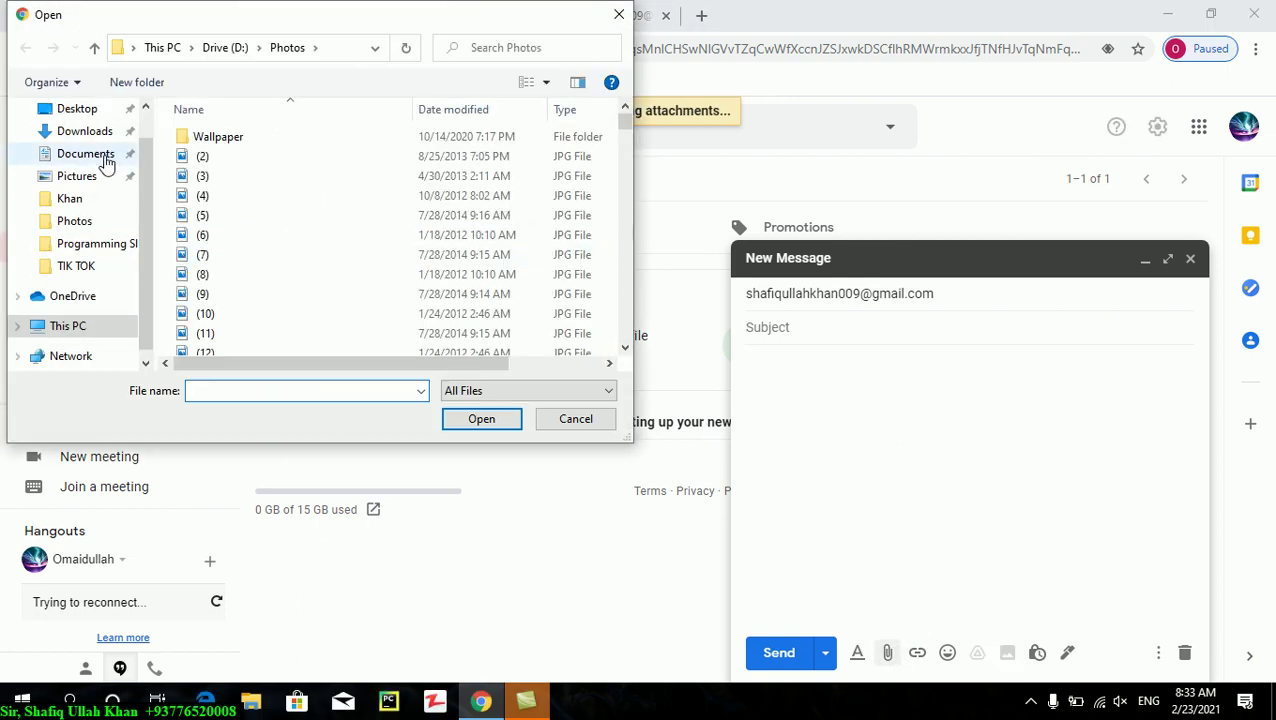
pyautogui.scroll(-1, 100, 245)
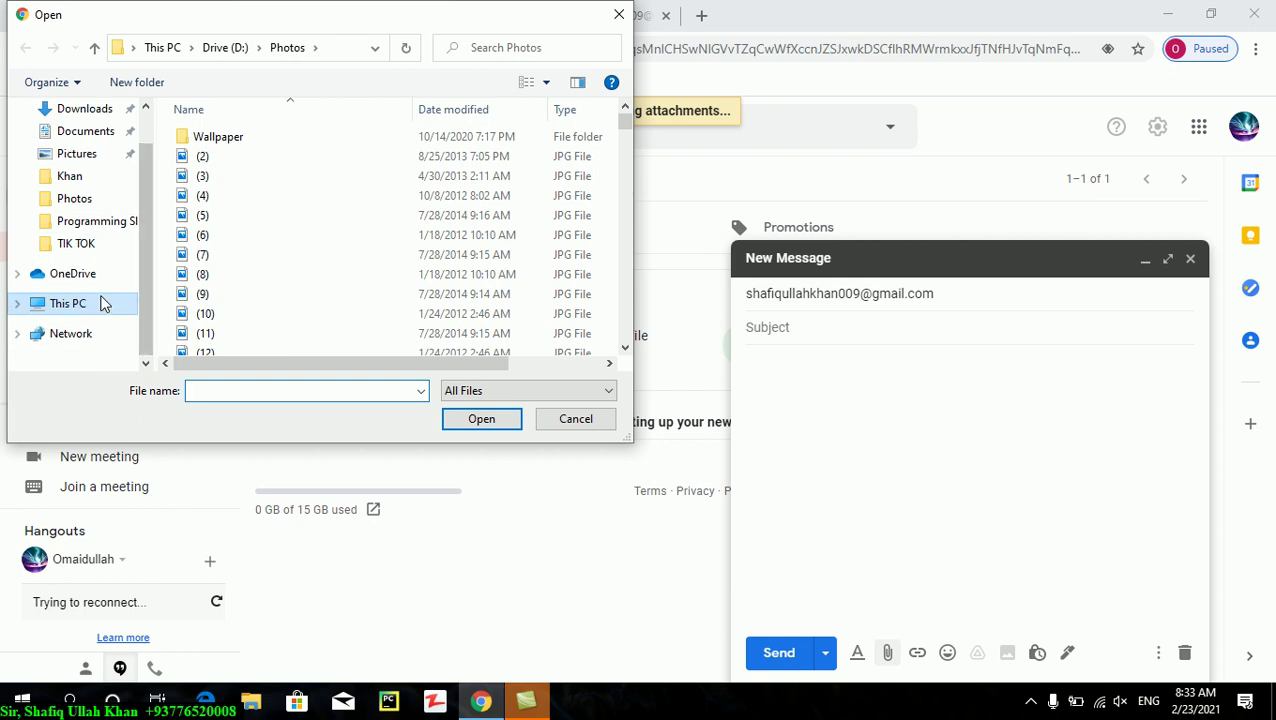
pyautogui.click(104, 302)
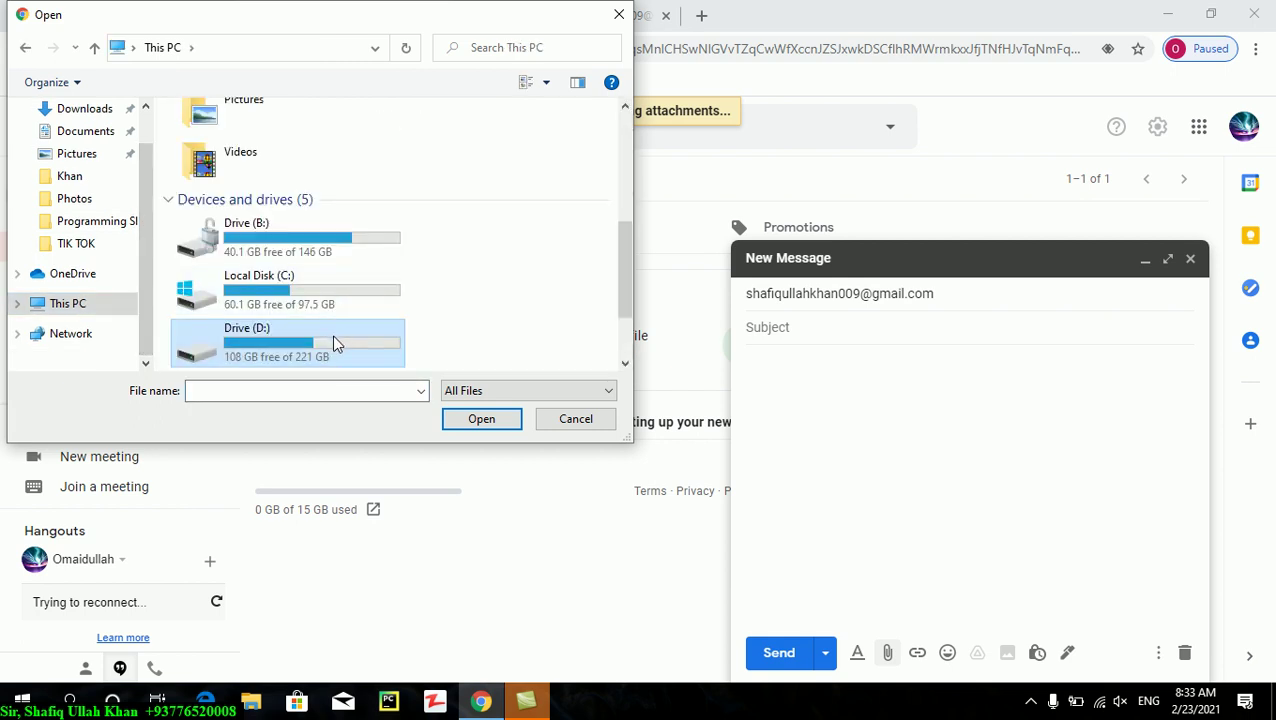
pyautogui.doubleClick(334, 343)
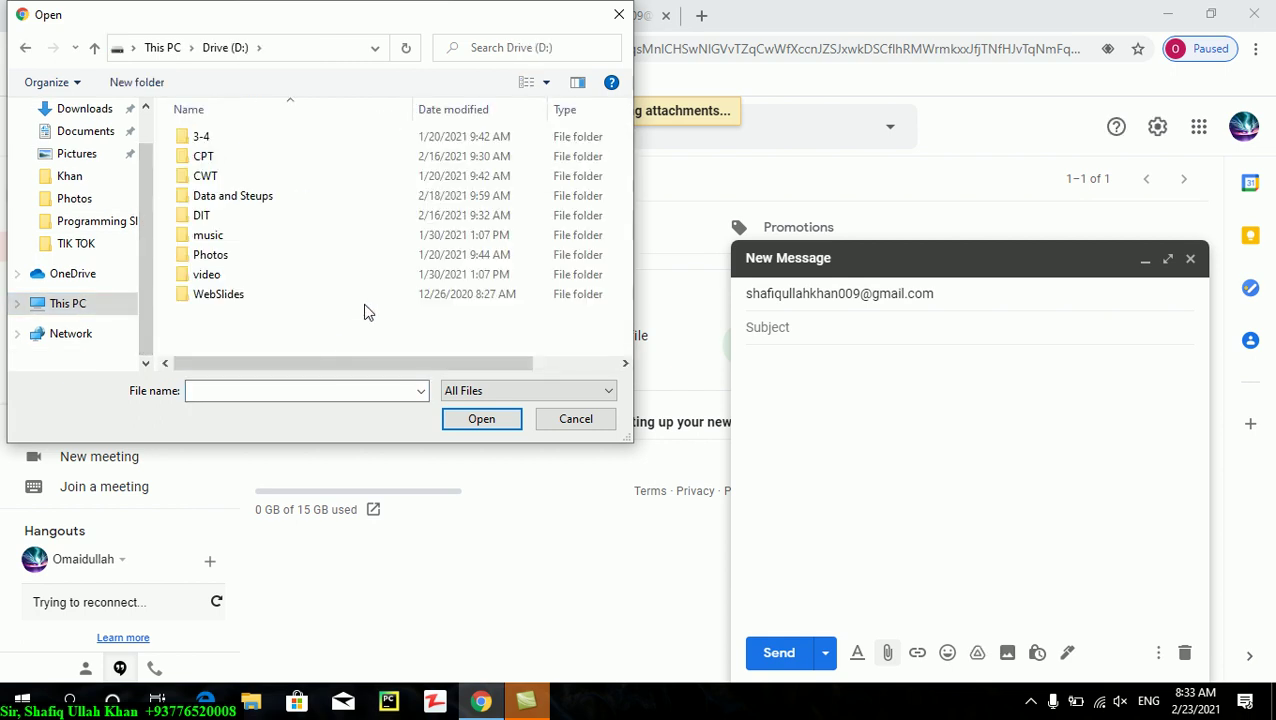
pyautogui.doubleClick(323, 195)
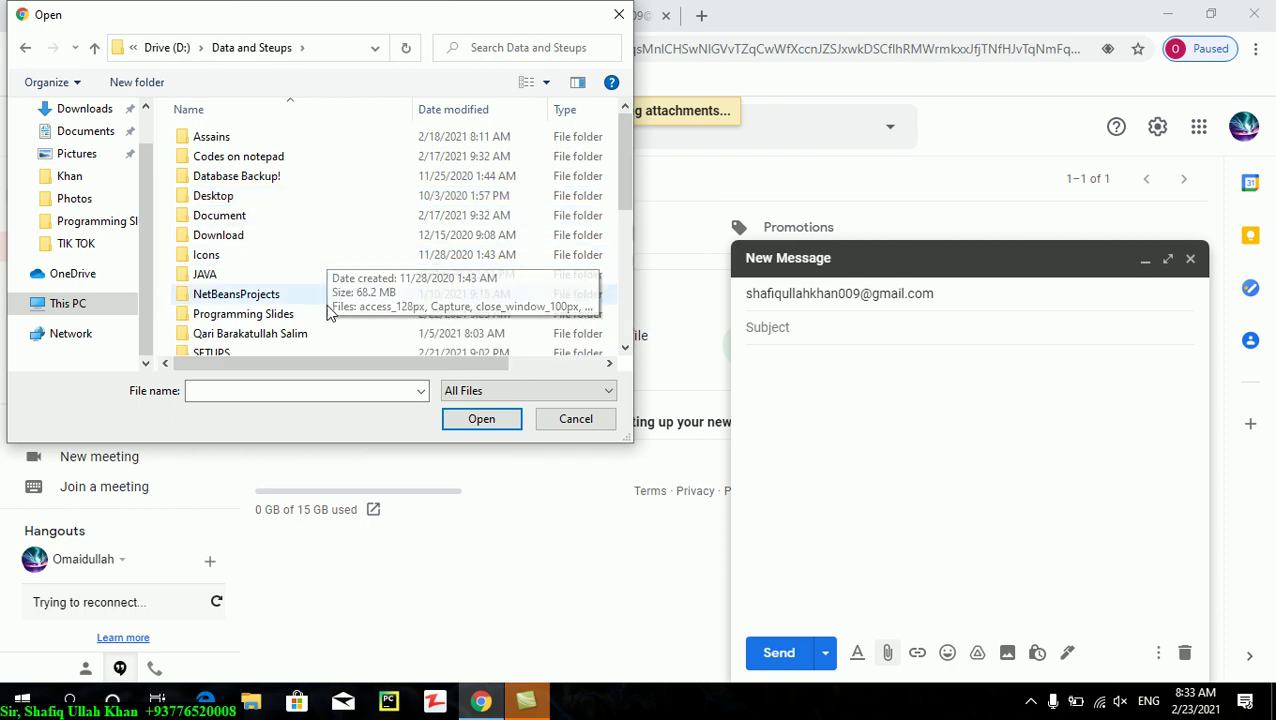
pyautogui.doubleClick(317, 351)
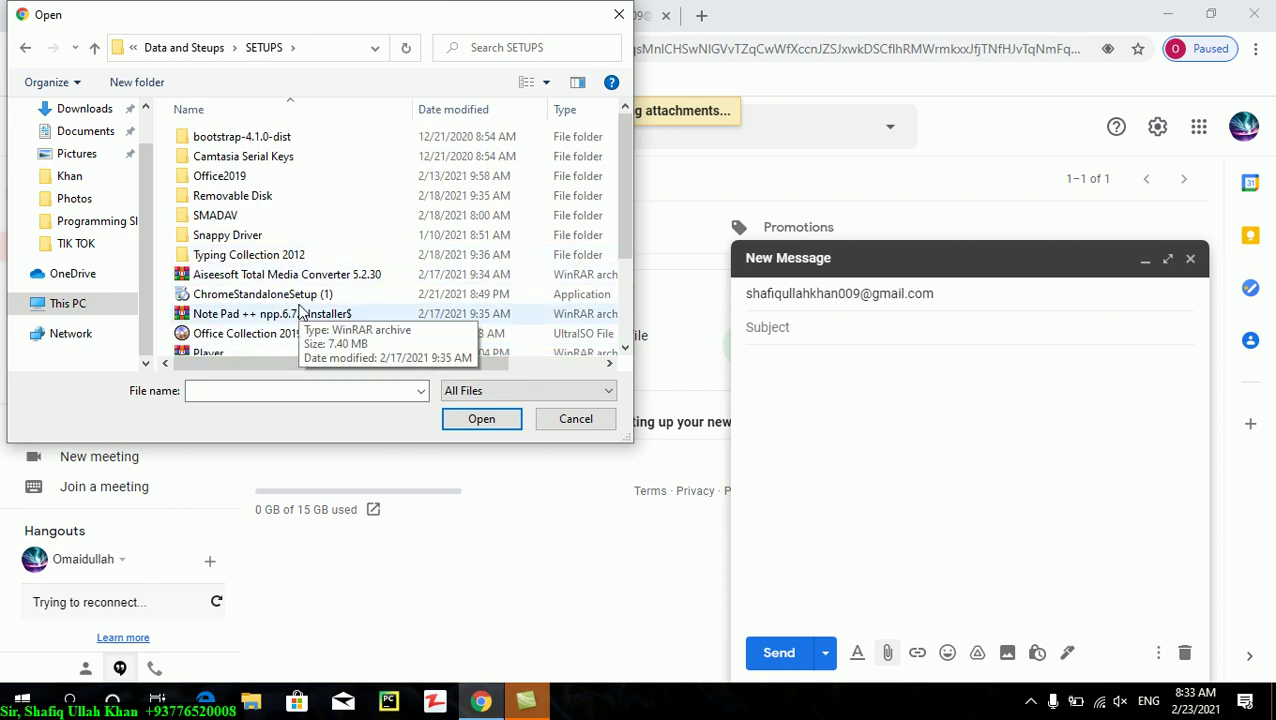
pyautogui.moveTo(620, 189); pyautogui.dragTo(619, 260)
pyautogui.click(199, 238)
pyautogui.click(482, 419)
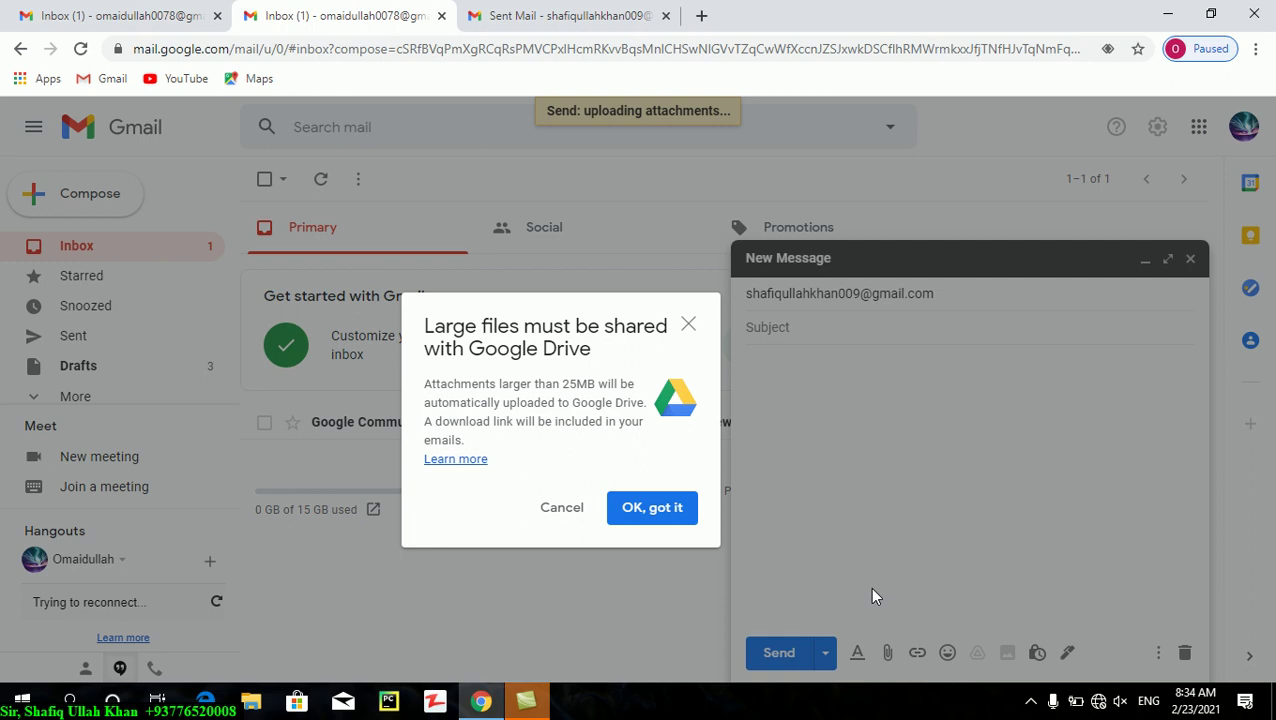
# - Acknowledge the Google Drive large-file notice and cancel the 108.2M Player.rar upload
pyautogui.click(645, 520)
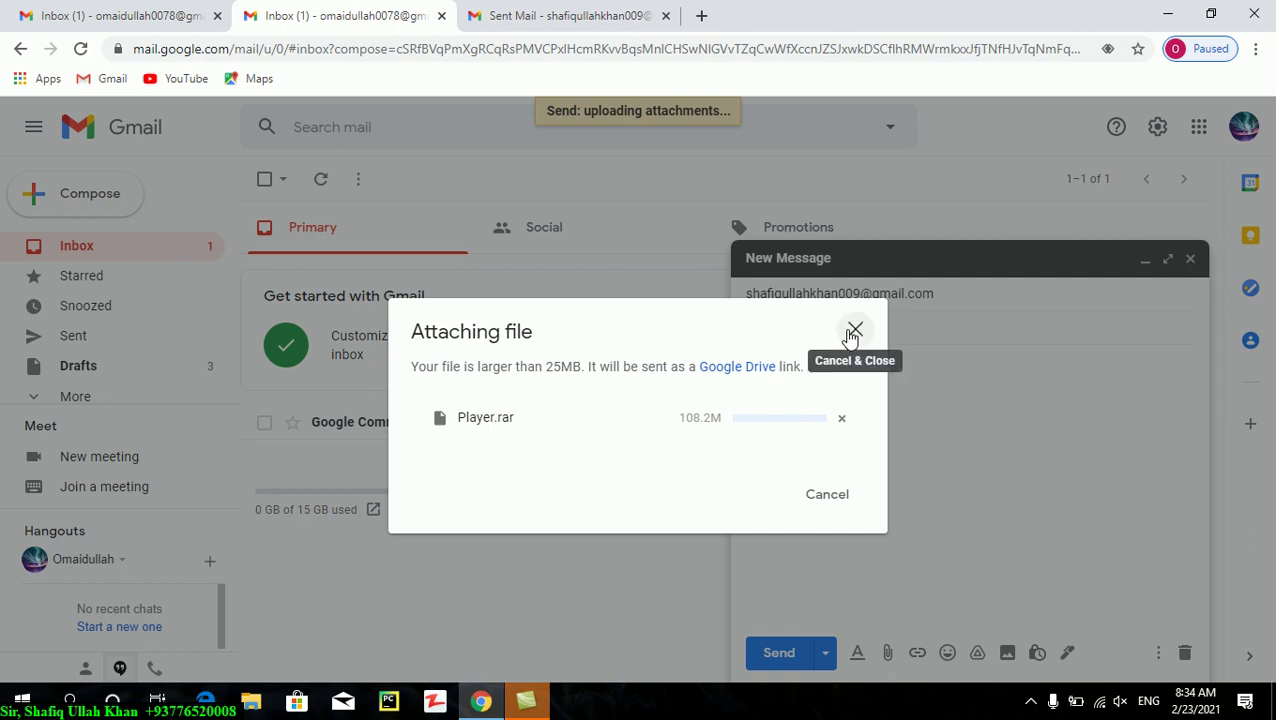
pyautogui.click(852, 333)
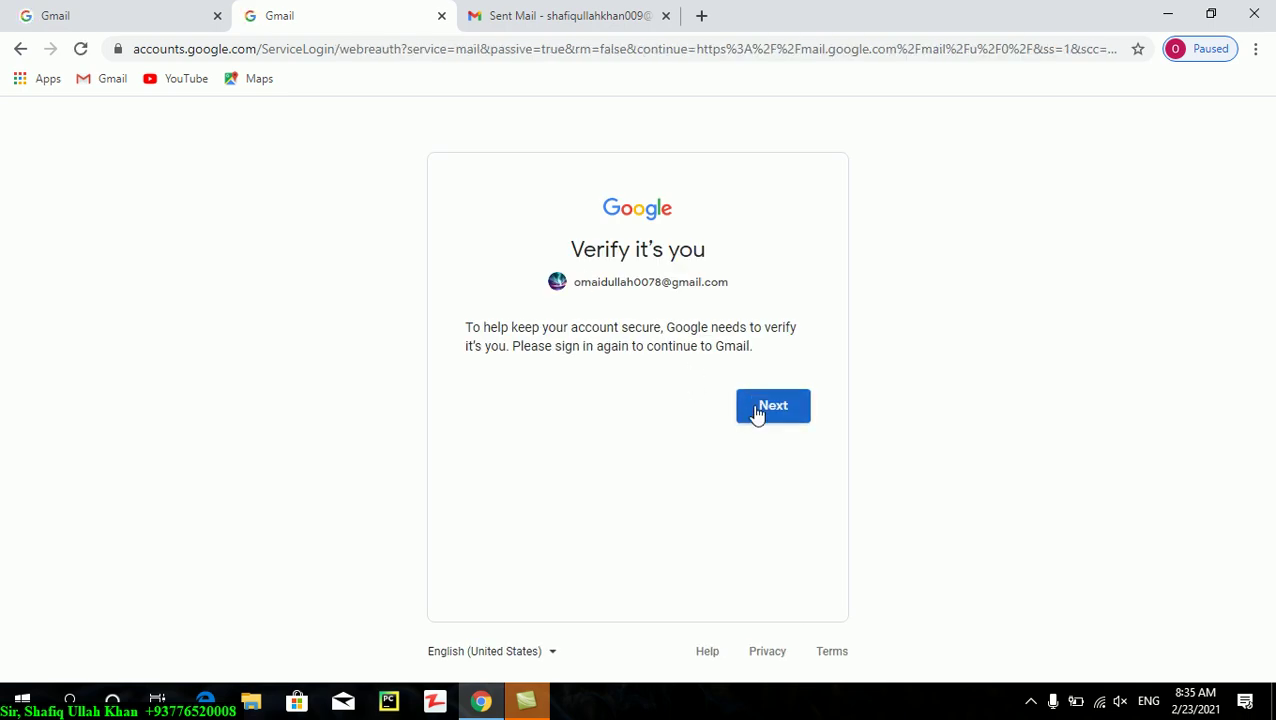
# - Re-enter the account password and, after it is rejected, start forgotten-password recovery
pyautogui.click(758, 414)
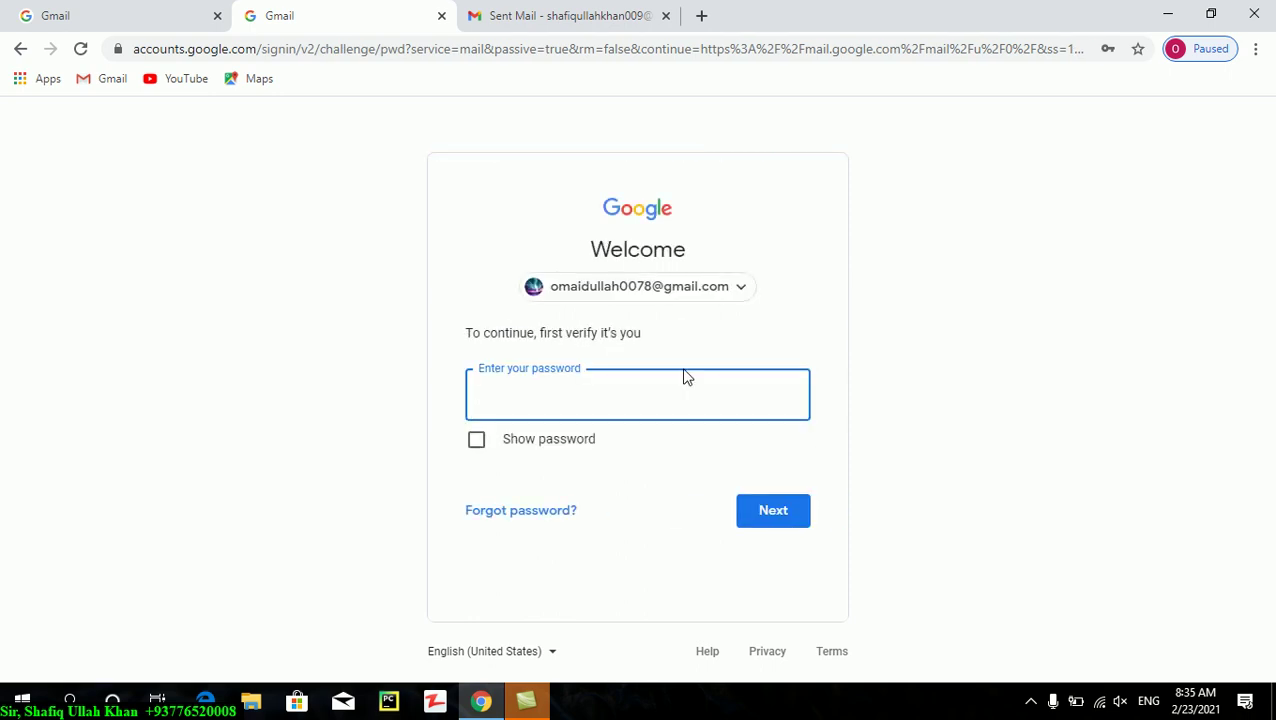
pyautogui.write('•••••••')
pyautogui.press('Return')
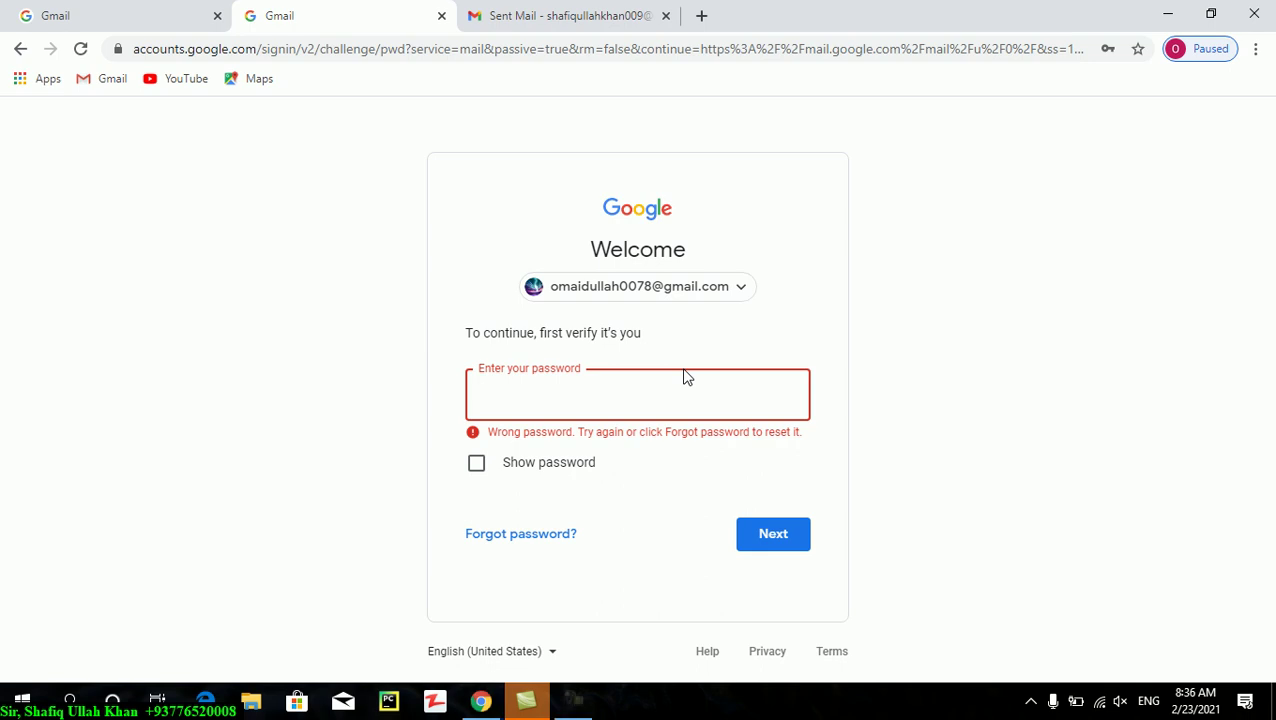
pyautogui.click(549, 528)
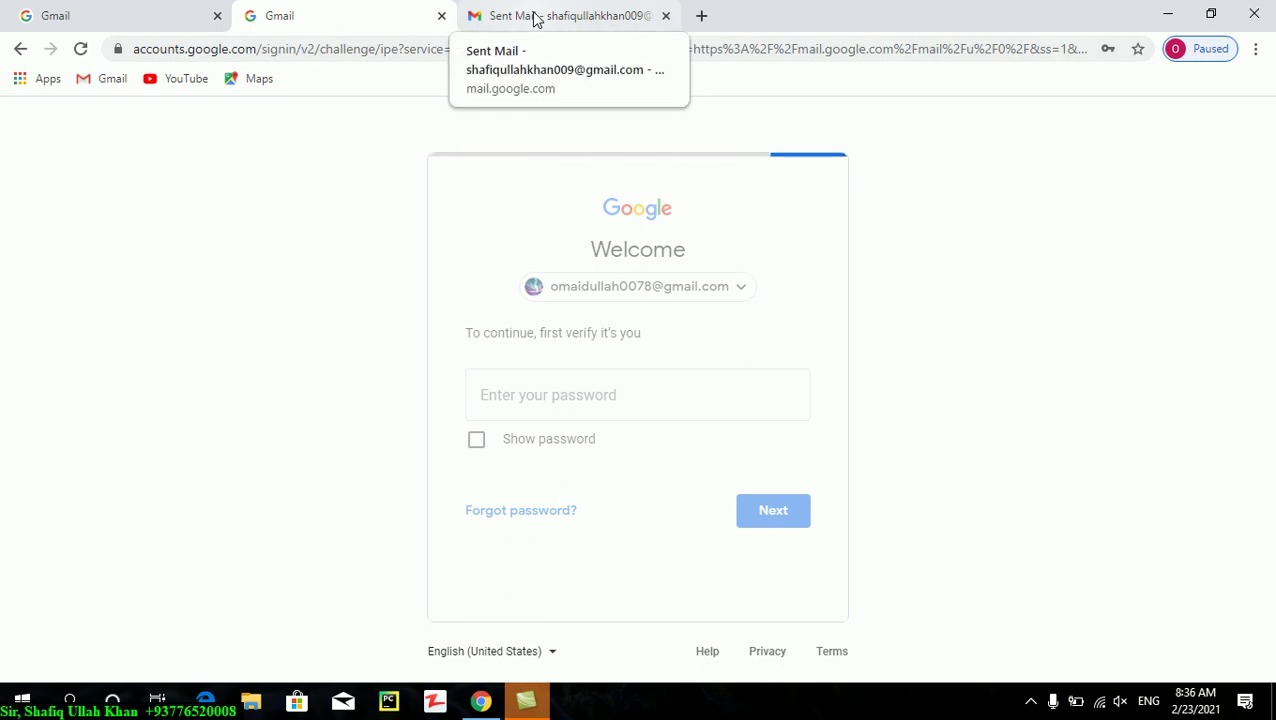
# - Open a new tab and have a verification code sent to the recovery e-mail
pyautogui.click(702, 15)
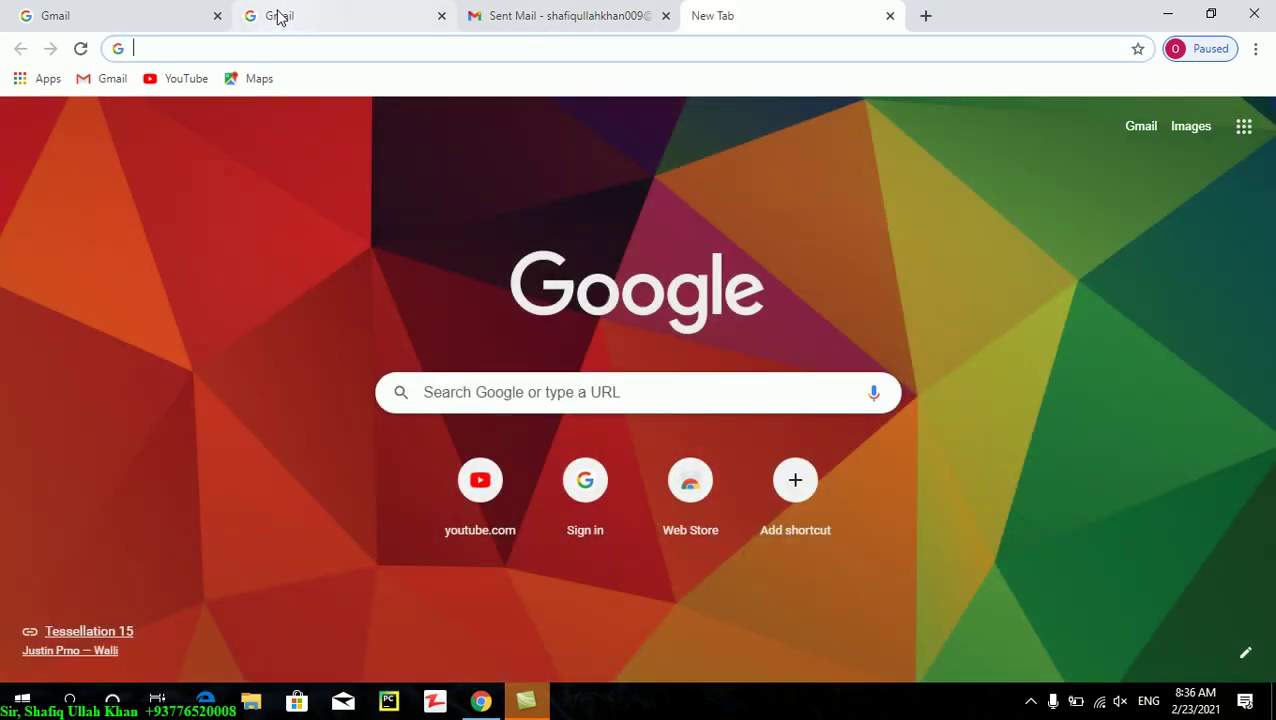
pyautogui.click(280, 17)
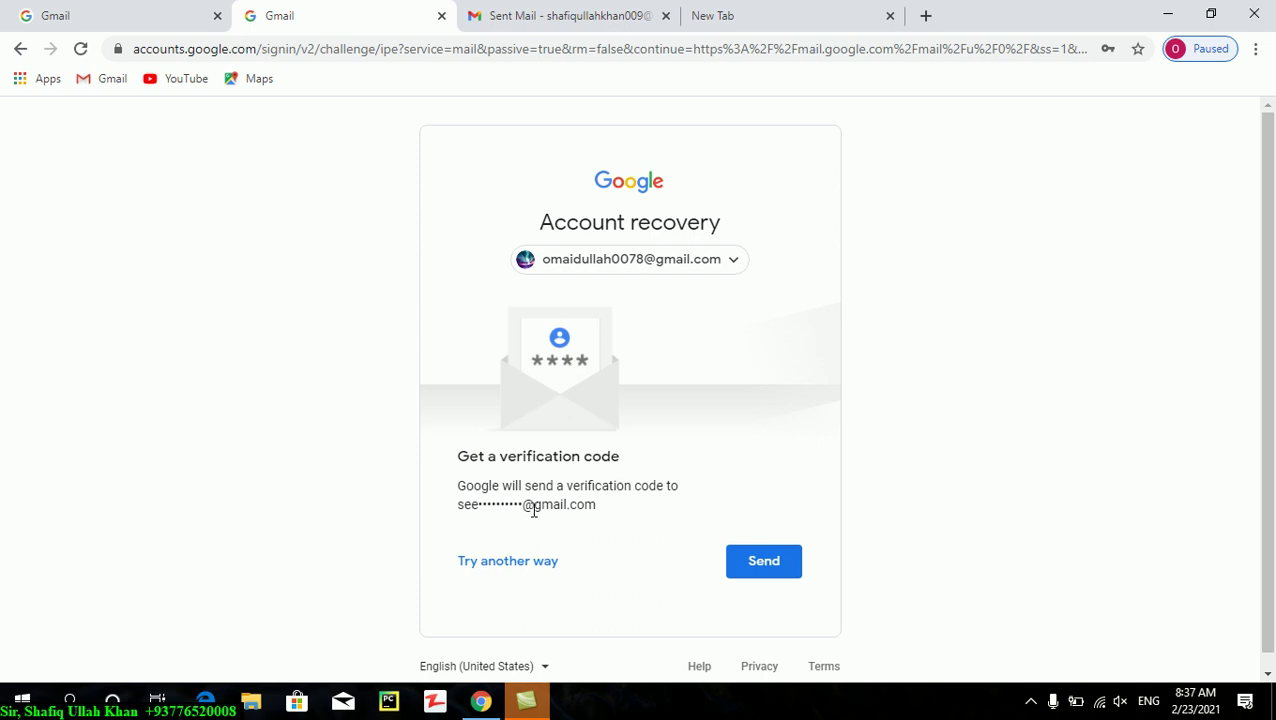
pyautogui.click(758, 556)
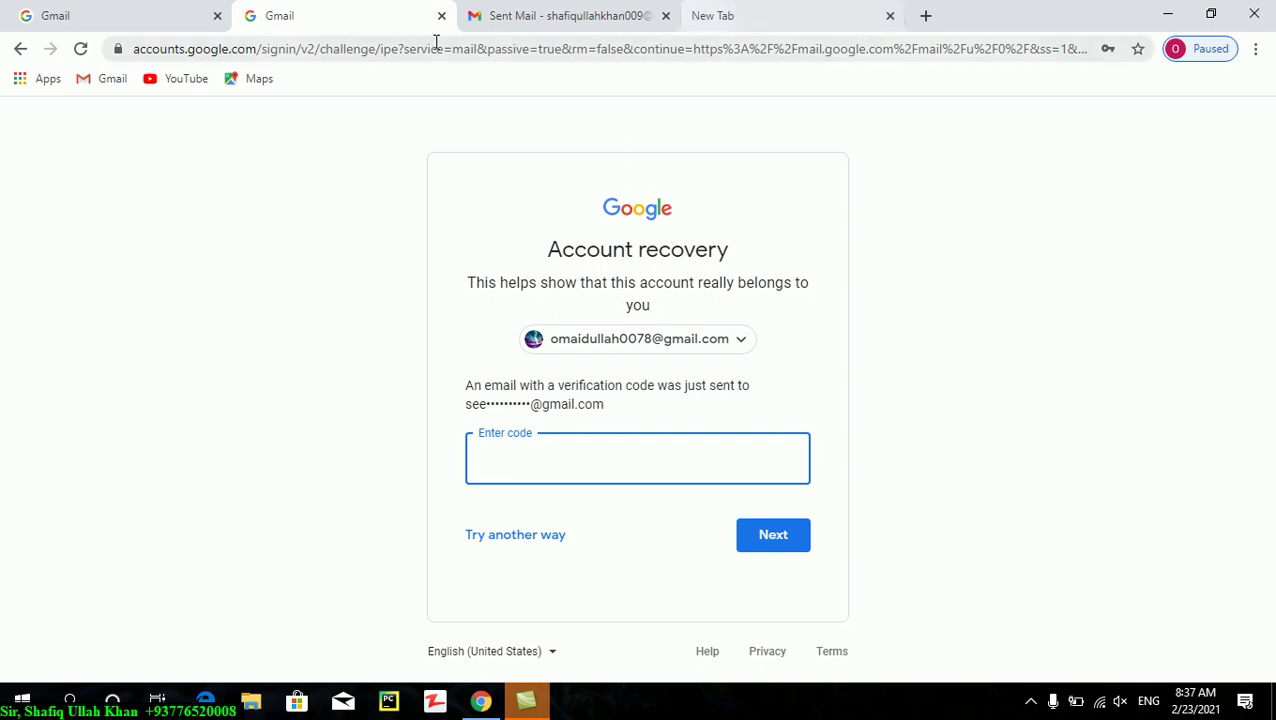
# - Check the Sent Mail tab, then move to the new Google start page tab
pyautogui.click(569, 21)
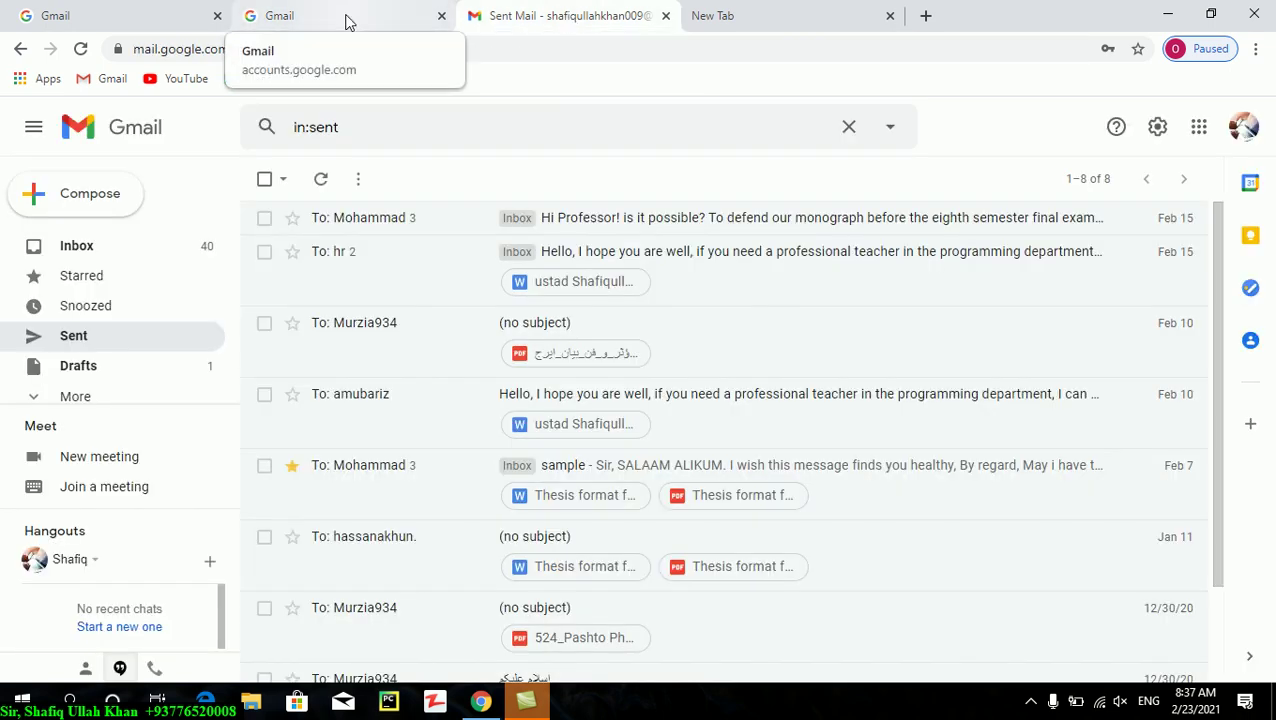
pyautogui.click(347, 20)
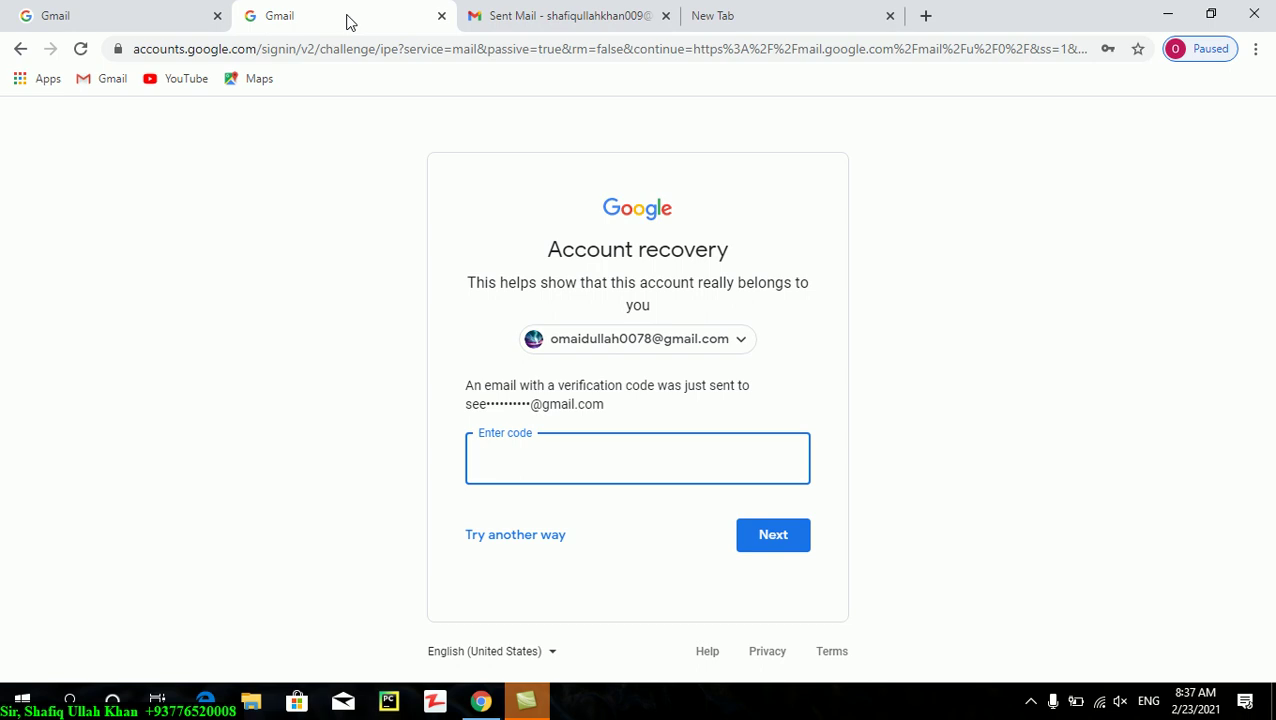
pyautogui.click(798, 14)
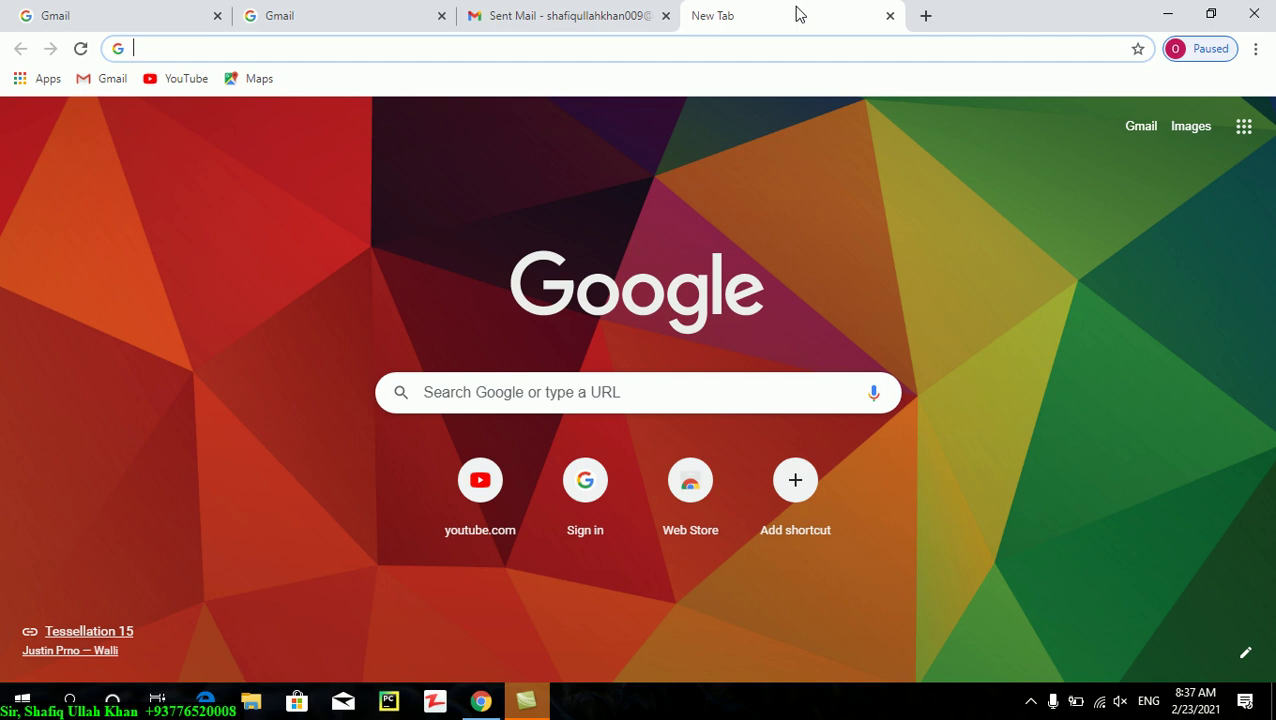
pyautogui.click(755, 395)
pyautogui.write('www')
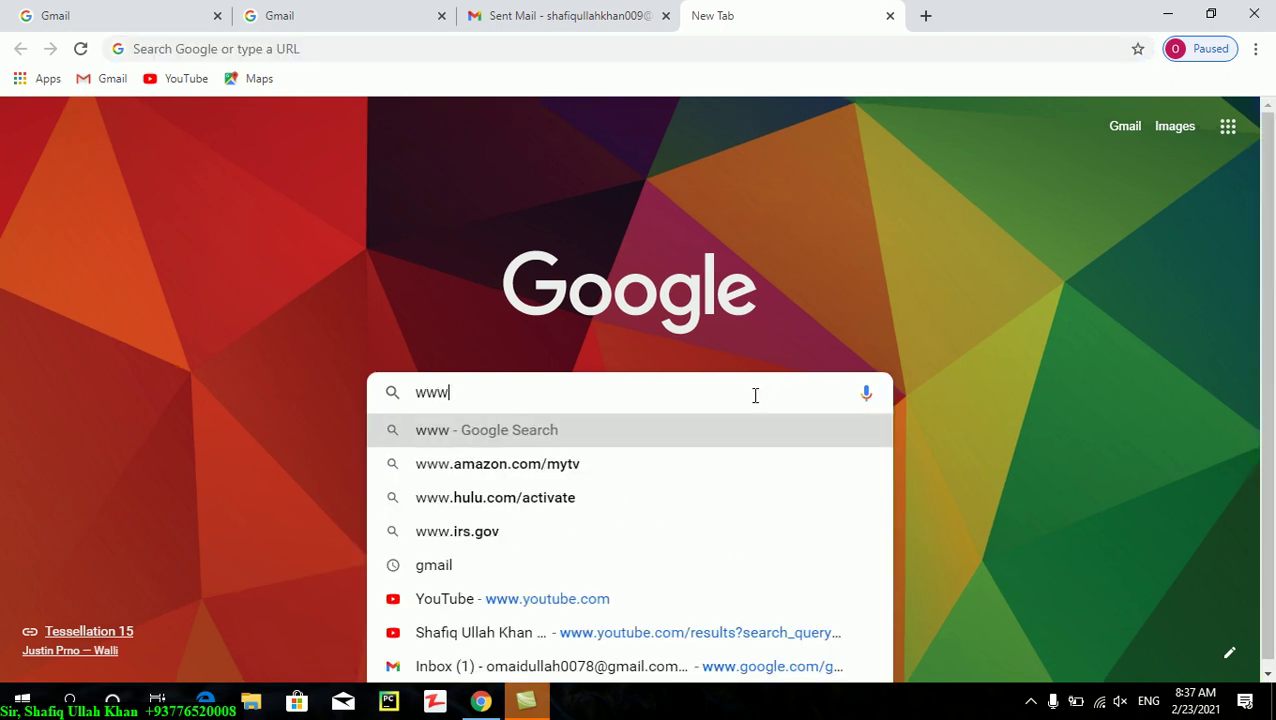
pyautogui.write('.Youtube,com')
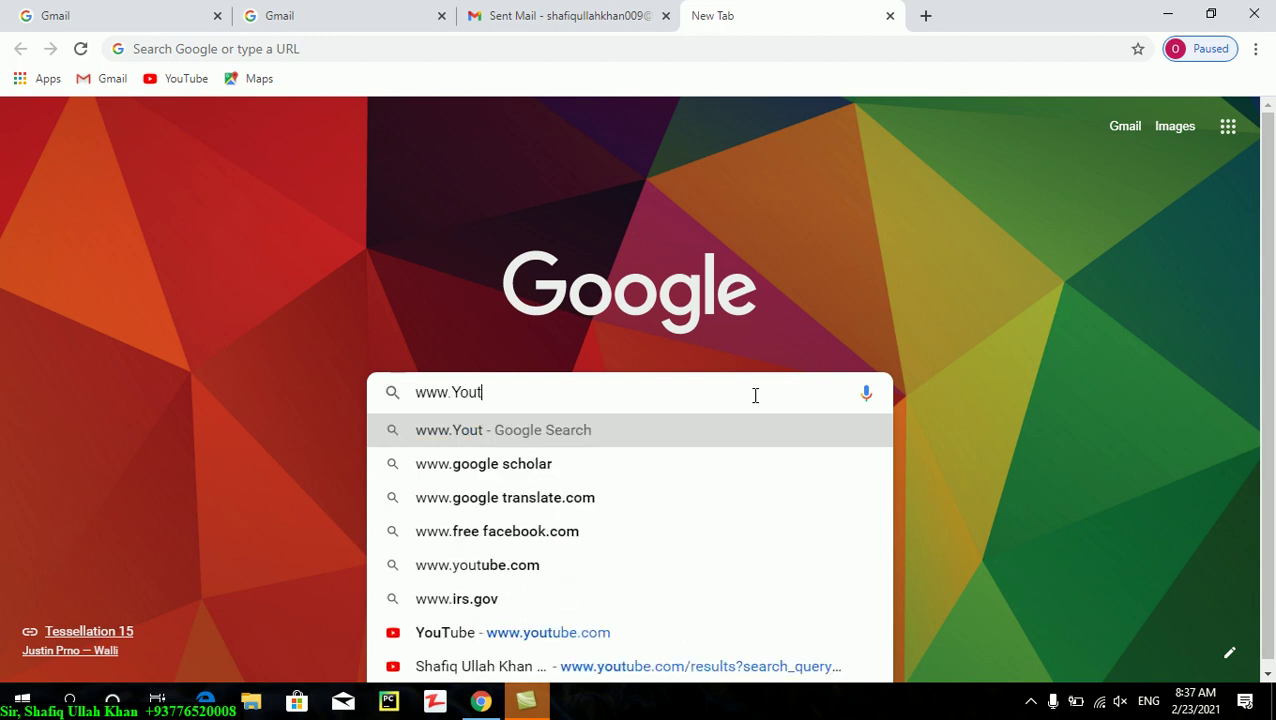
pyautogui.press('BackSpace')
pyautogui.press('BackSpace')
pyautogui.press('BackSpace')
pyautogui.press('BackSpace')
pyautogui.write('.com')
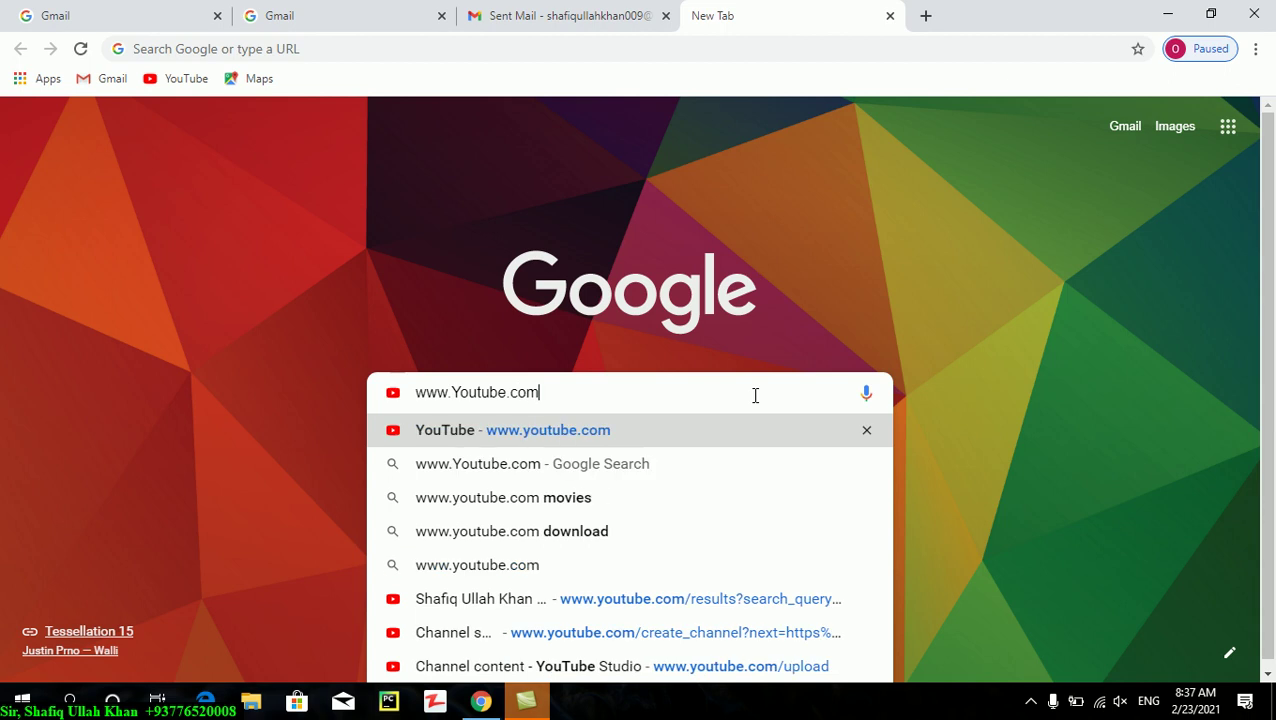
pyautogui.press('Return')
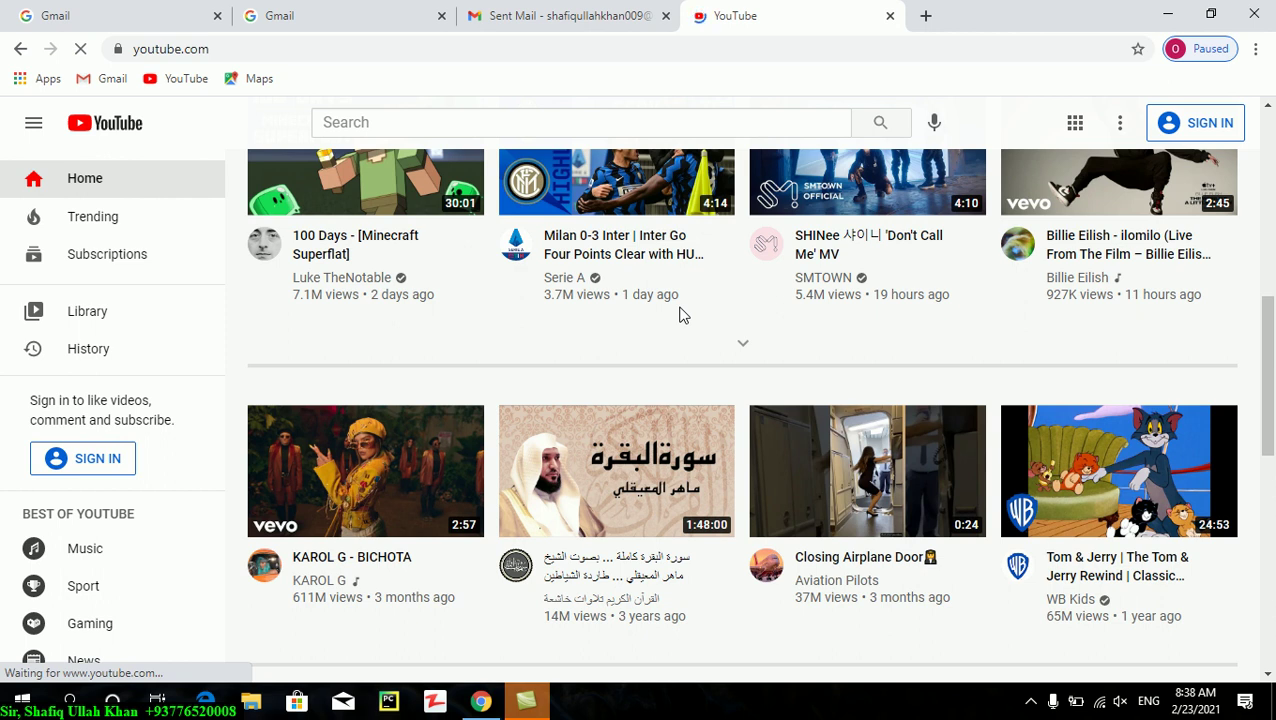
pyautogui.click(926, 16)
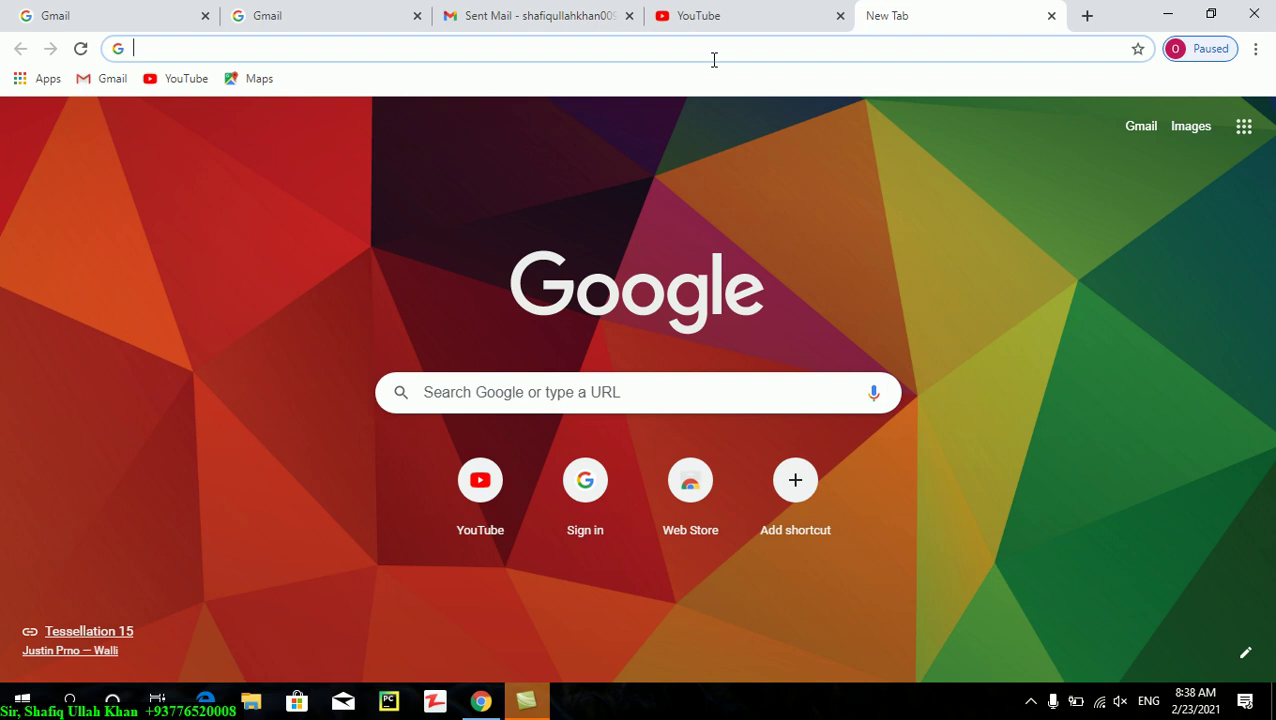
# - Search for 'SSYoutubte', try the unreachable ssyoutube.com result, and return to the results
pyautogui.write('ss')
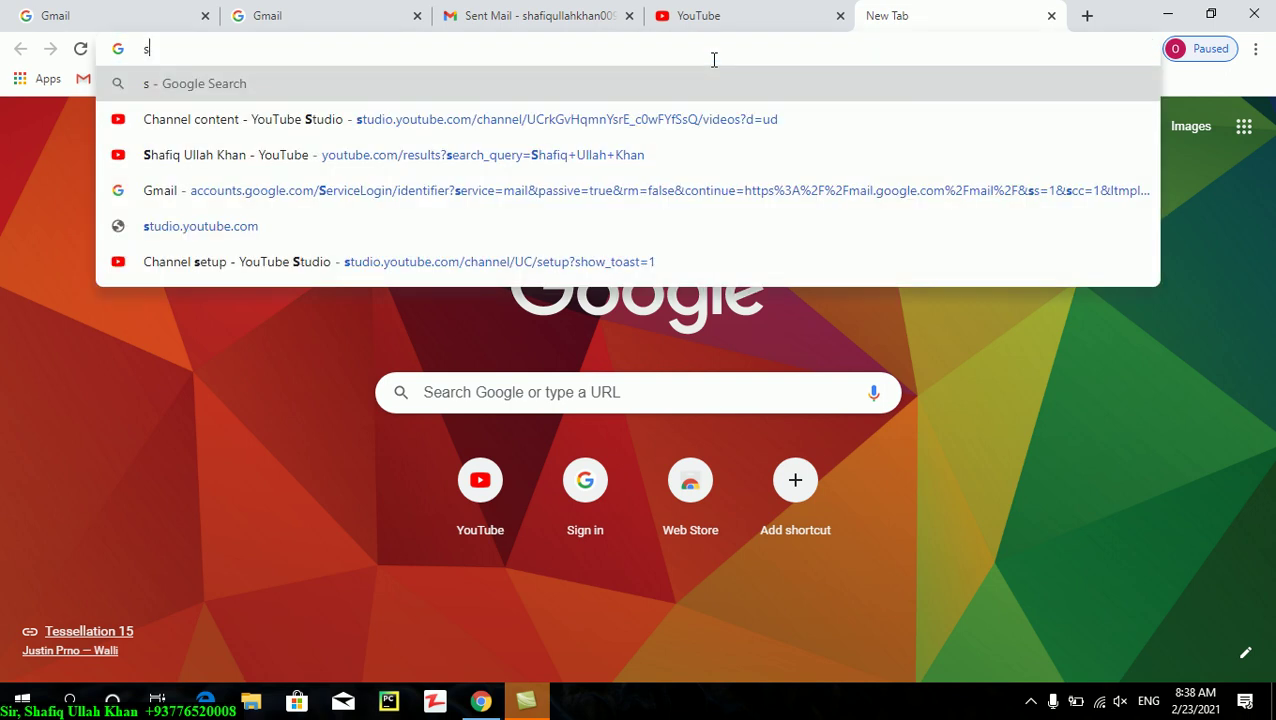
pyautogui.press('BackSpace')
pyautogui.press('BackSpace')
pyautogui.write('SSYoutubte')
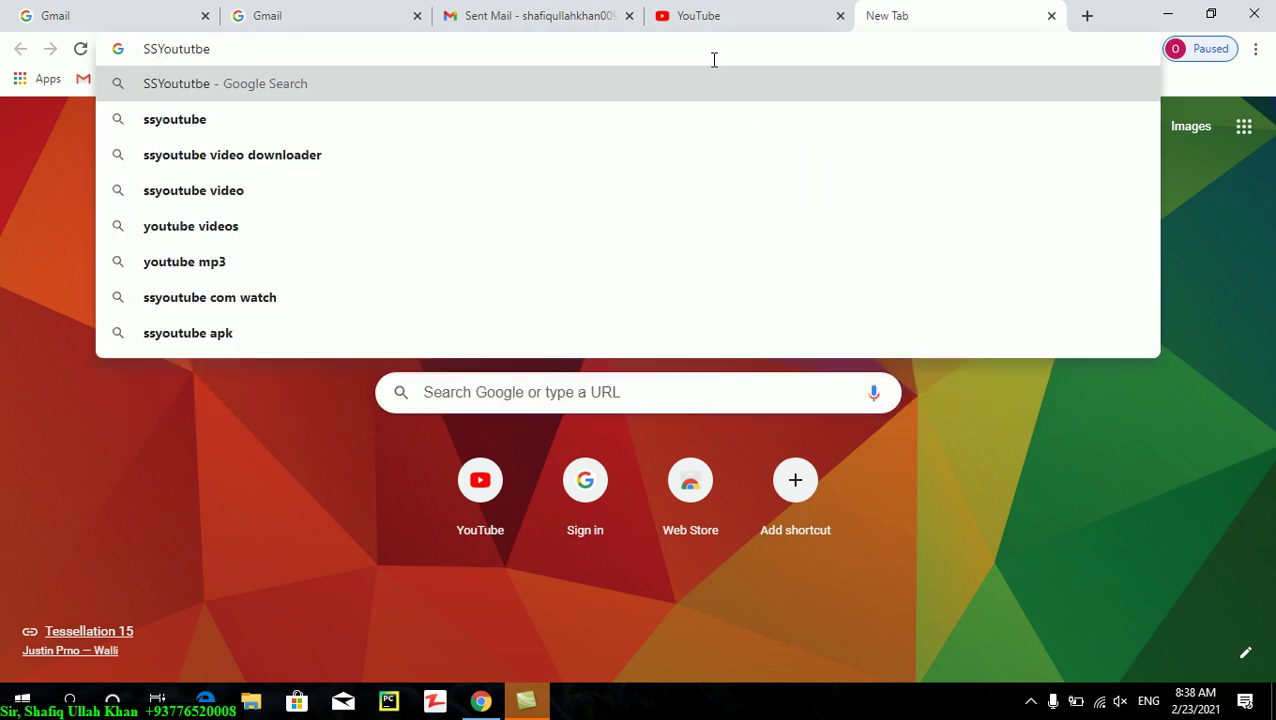
pyautogui.press('Return')
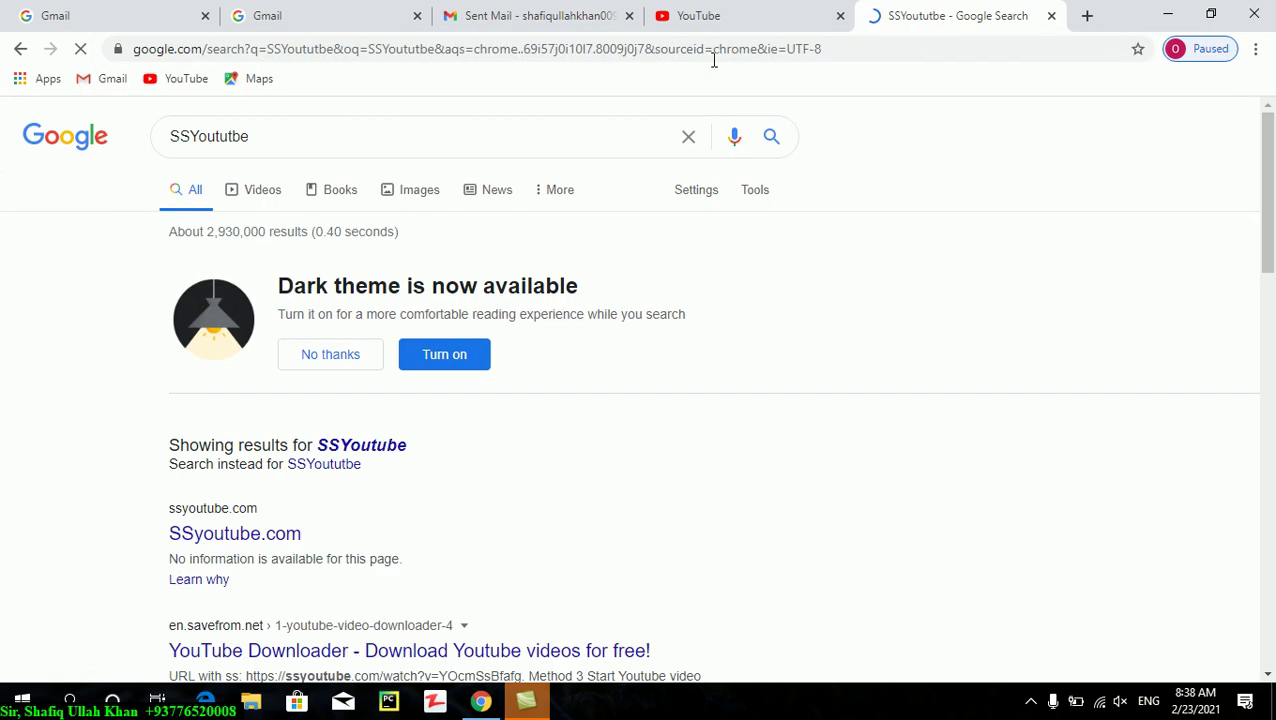
pyautogui.click(228, 531)
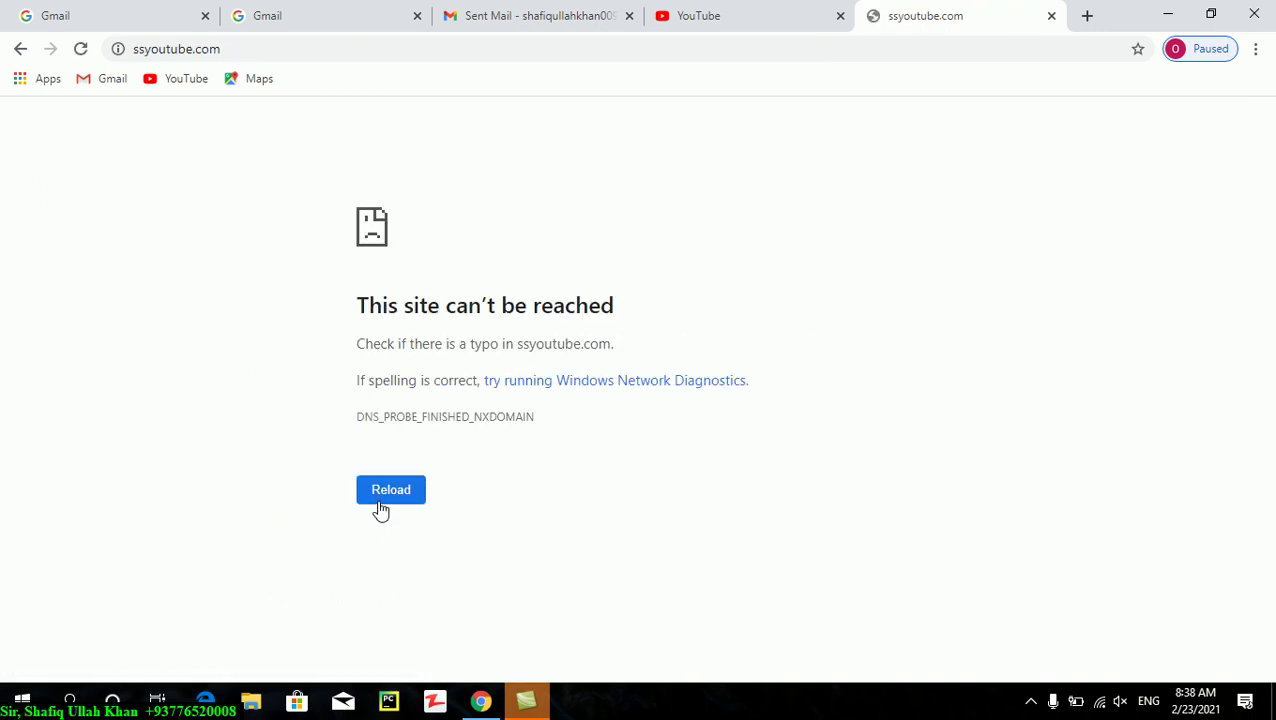
pyautogui.click(80, 48)
pyautogui.click(20, 48)
# - Open the en.savefrom.net YouTube Downloader result, accepting its dark theme offer
pyautogui.click(314, 649)
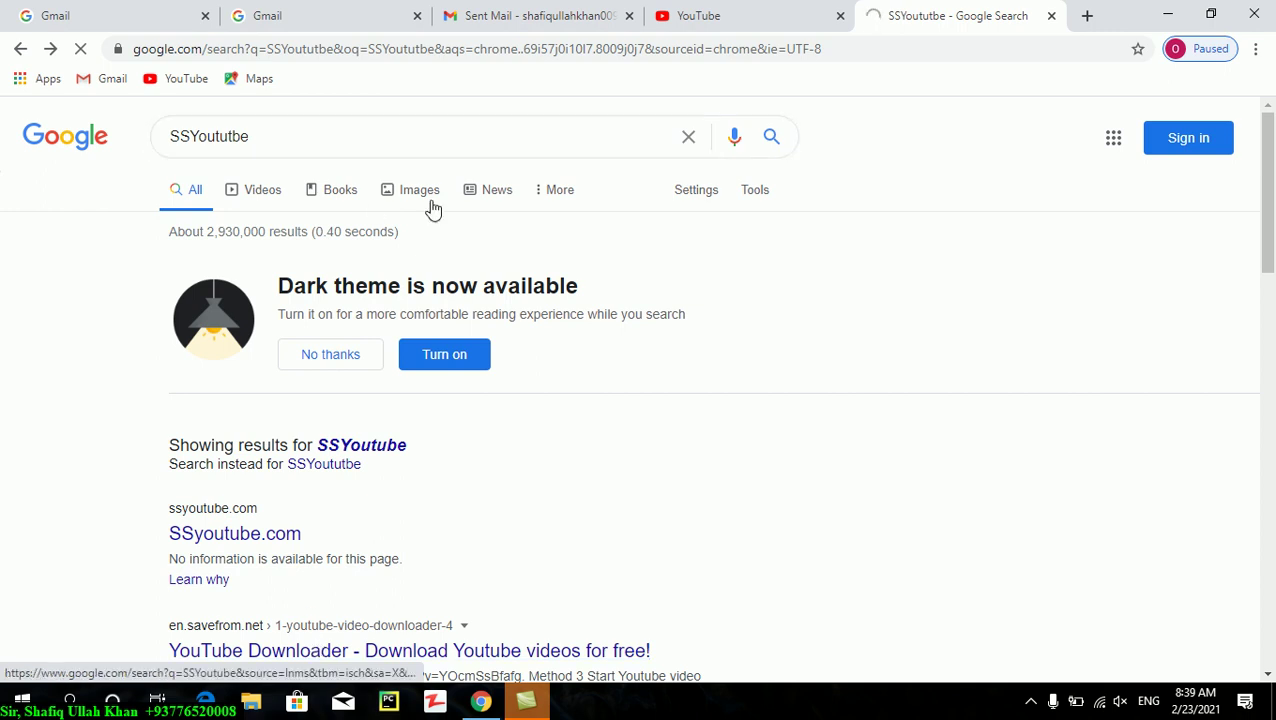
pyautogui.click(446, 360)
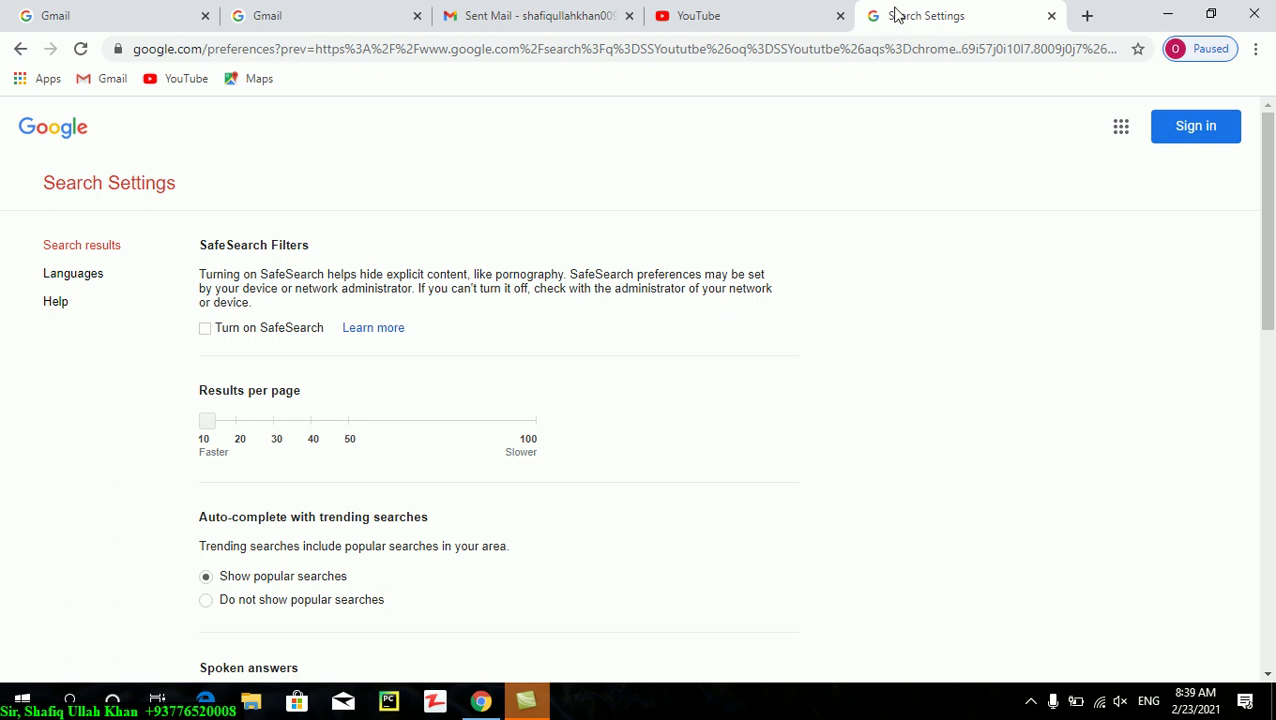
pyautogui.click(766, 20)
pyautogui.click(929, 18)
pyautogui.click(19, 52)
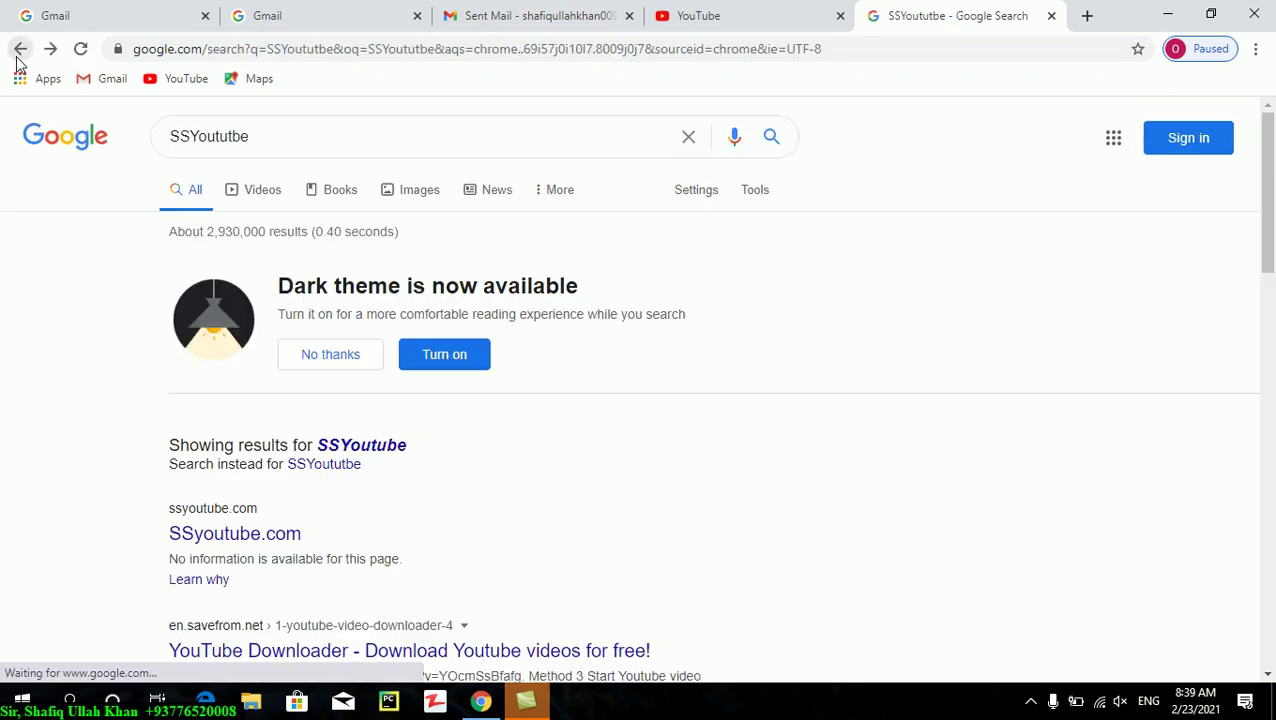
pyautogui.click(284, 652)
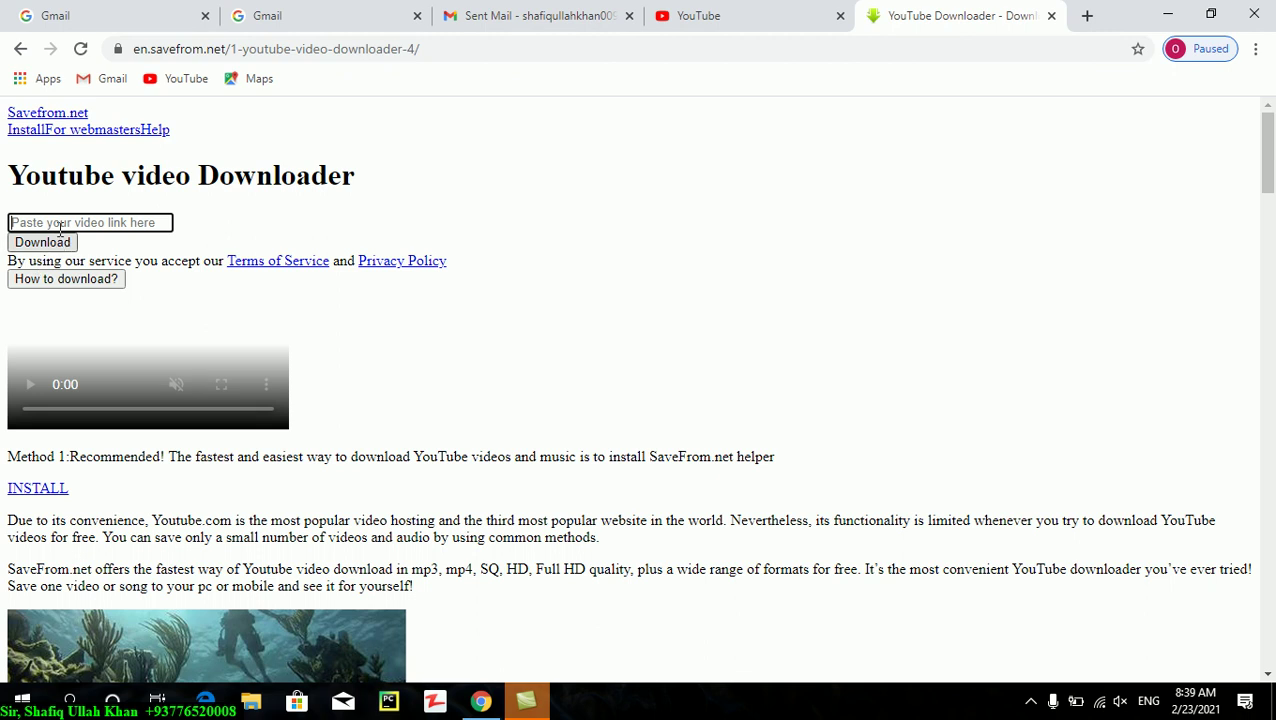
# - On YouTube, leave the Surah Al-Baqarah video and search for 'Short Recitation'
pyautogui.click(735, 22)
pyautogui.click(620, 482)
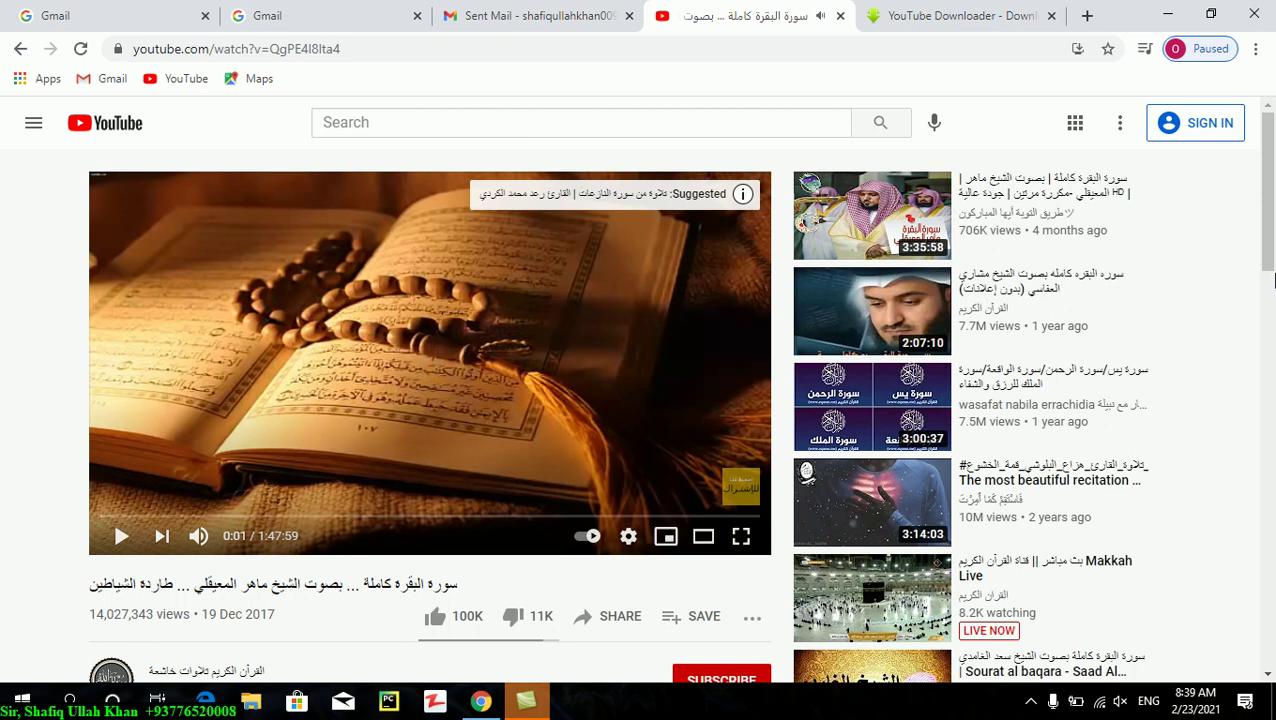
pyautogui.moveTo(1267, 255); pyautogui.dragTo(1183, 146)
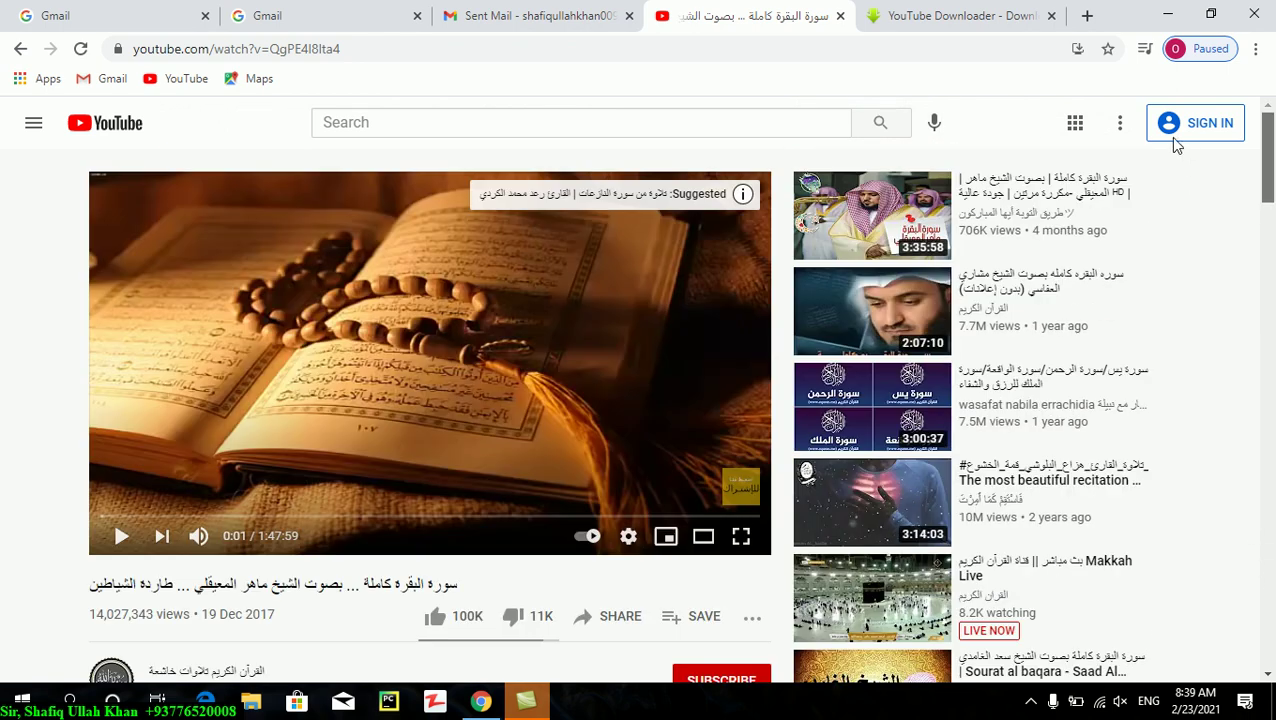
pyautogui.click(613, 124)
pyautogui.write('Shor')
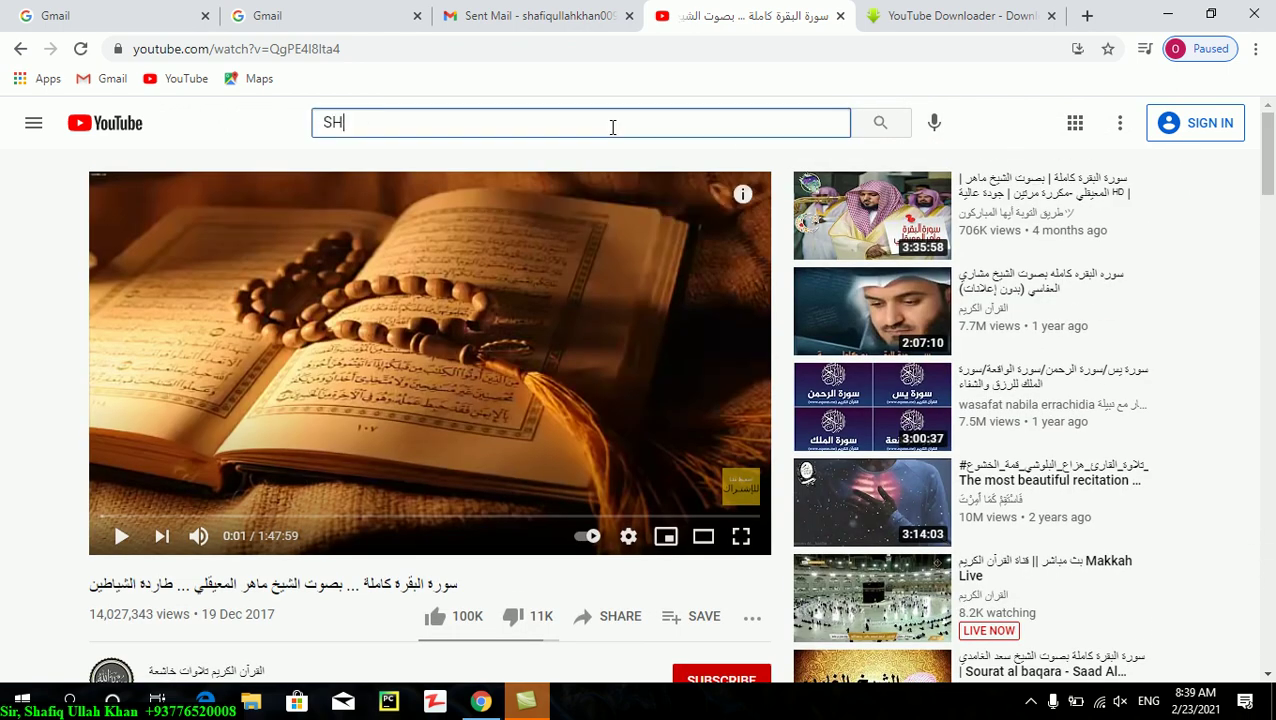
pyautogui.press('BackSpace')
pyautogui.write('rt ')
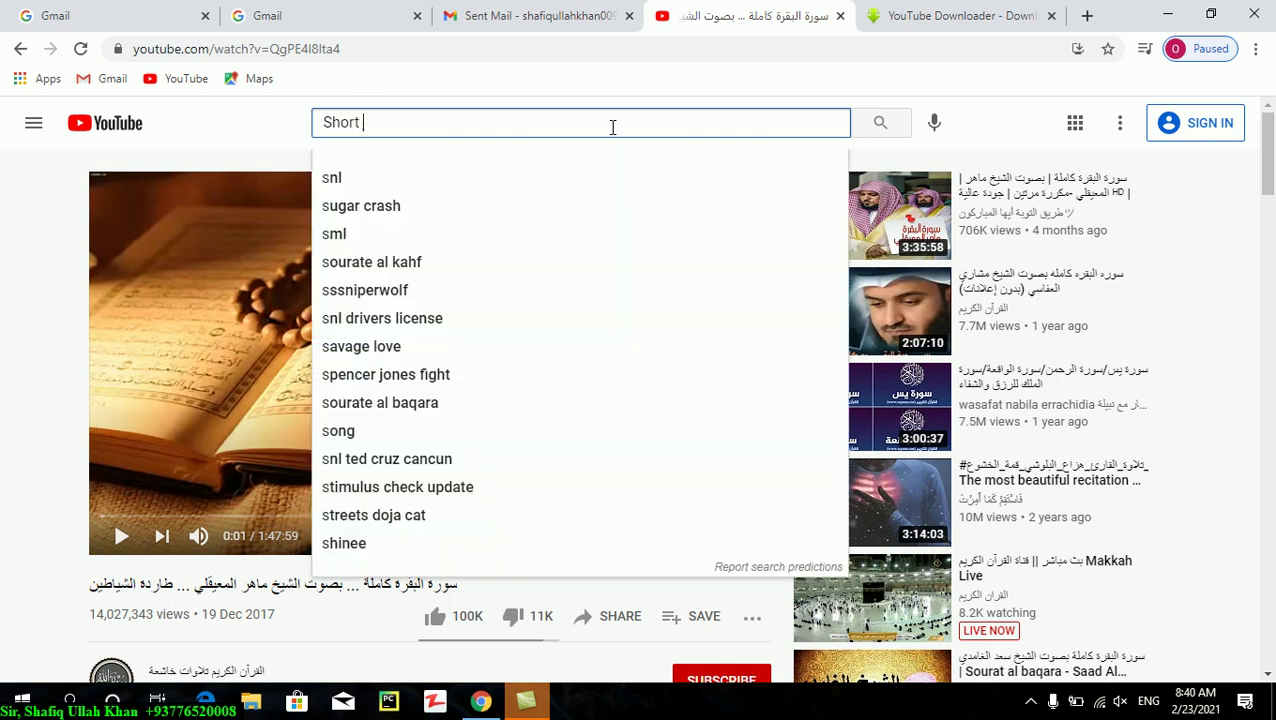
pyautogui.write('Recitation')
pyautogui.press('Return')
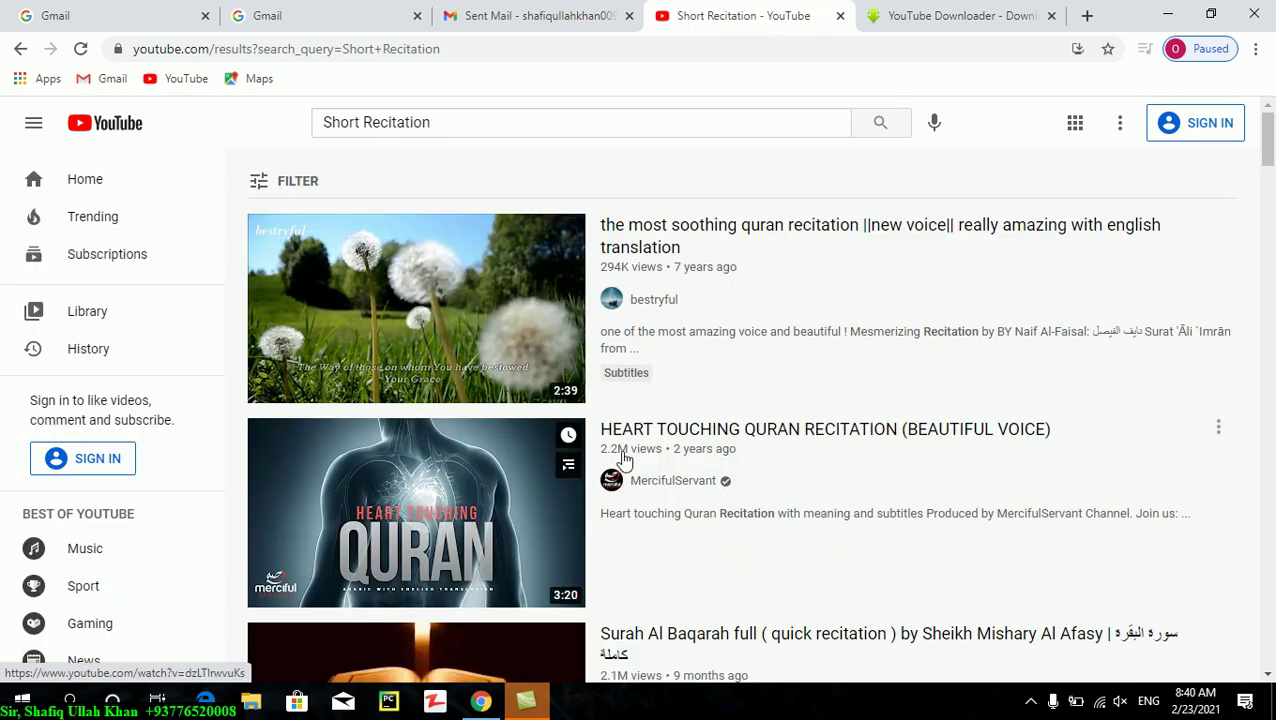
# - Open the soothing Quran recitation video, pause it, and select its web address
pyautogui.click(657, 236)
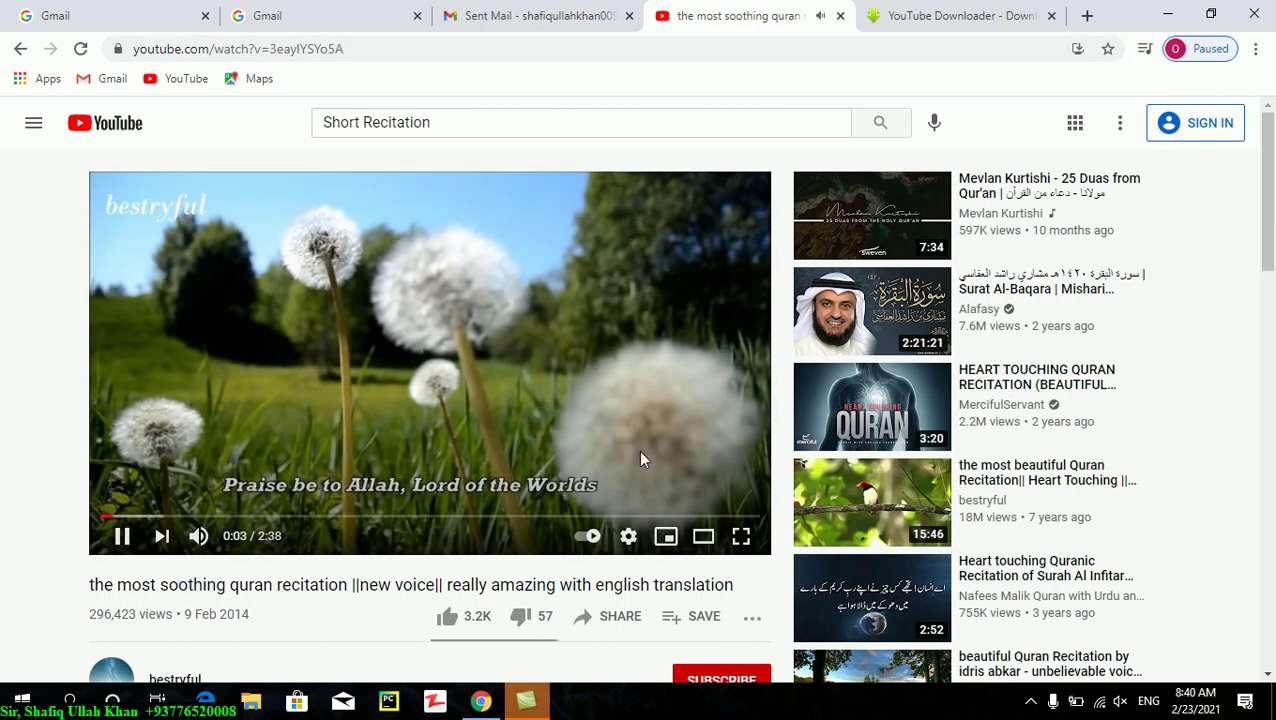
pyautogui.click(502, 400)
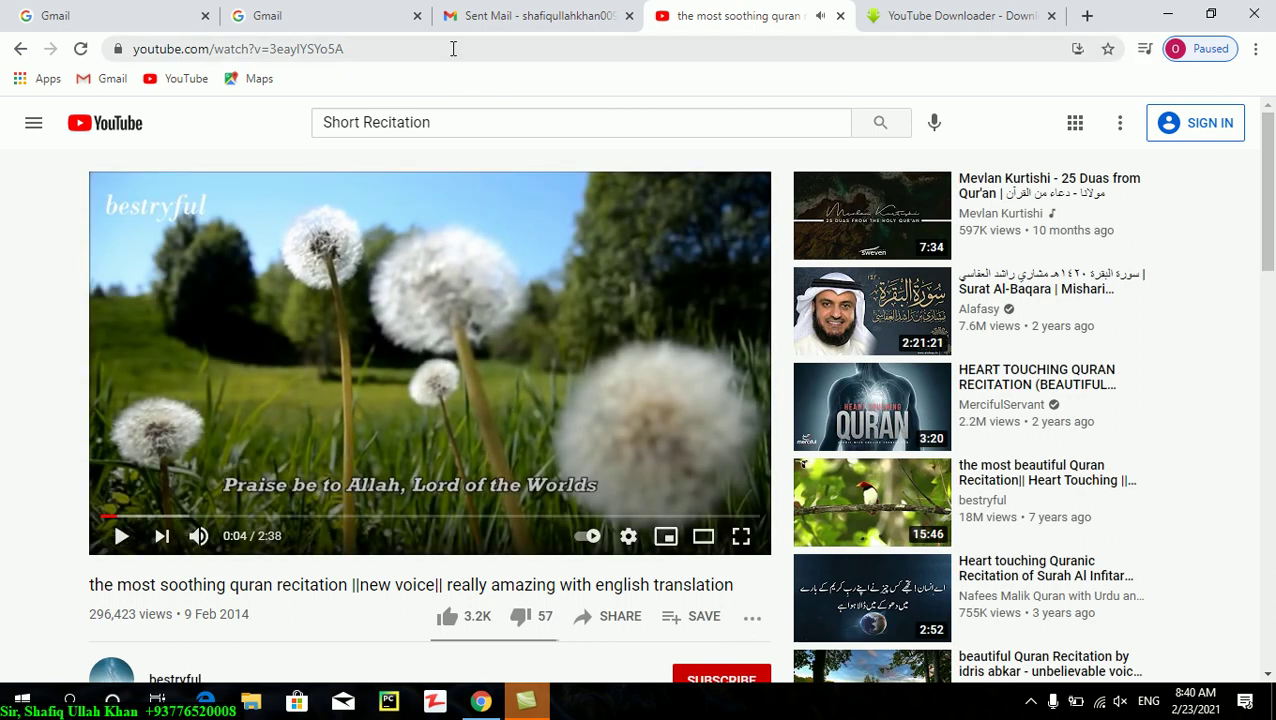
pyautogui.click(453, 48)
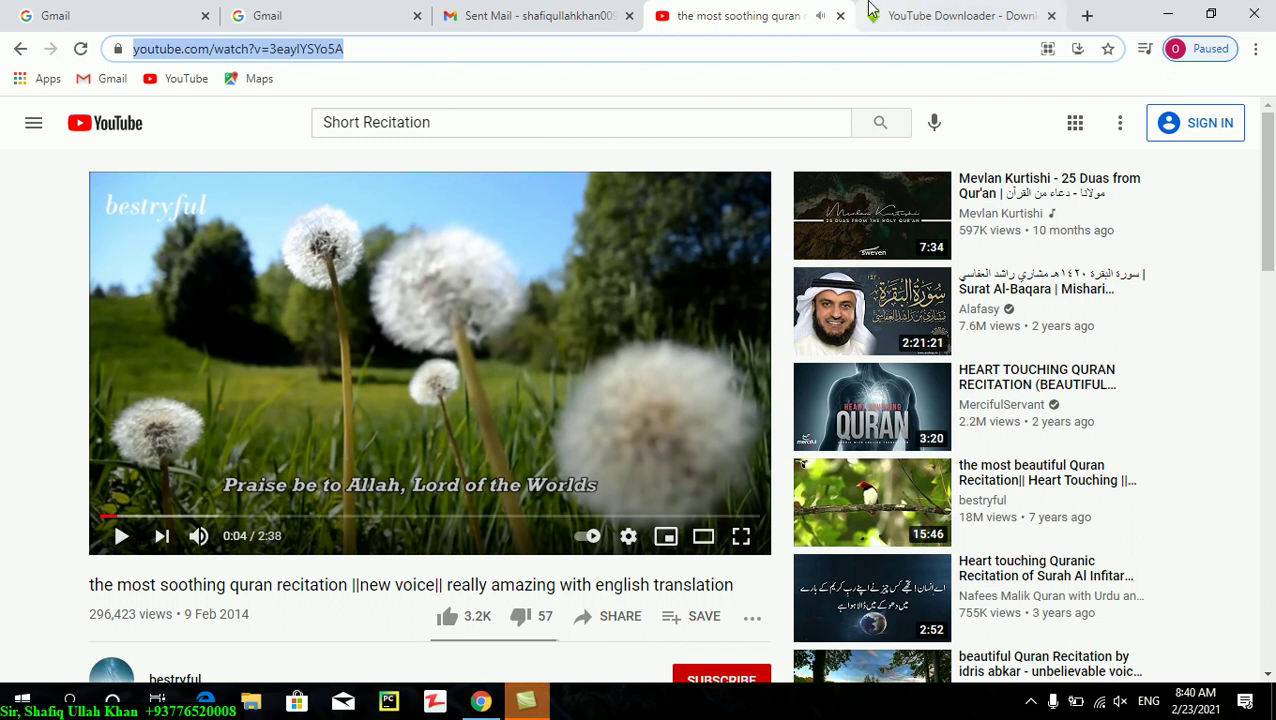
pyautogui.click(956, 16)
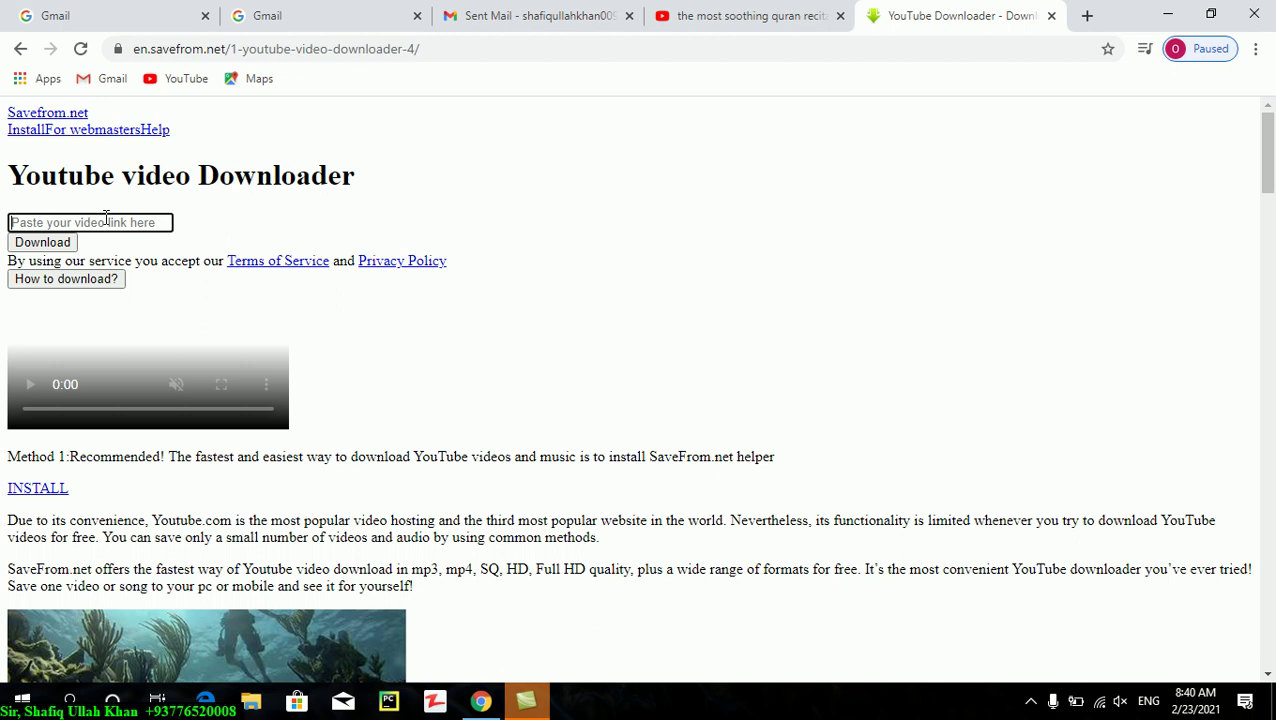
# - Paste the YouTube link into SaveFrom.net and fetch its download formats, retrying after a reload
pyautogui.hotkey('ctrl', 'v')
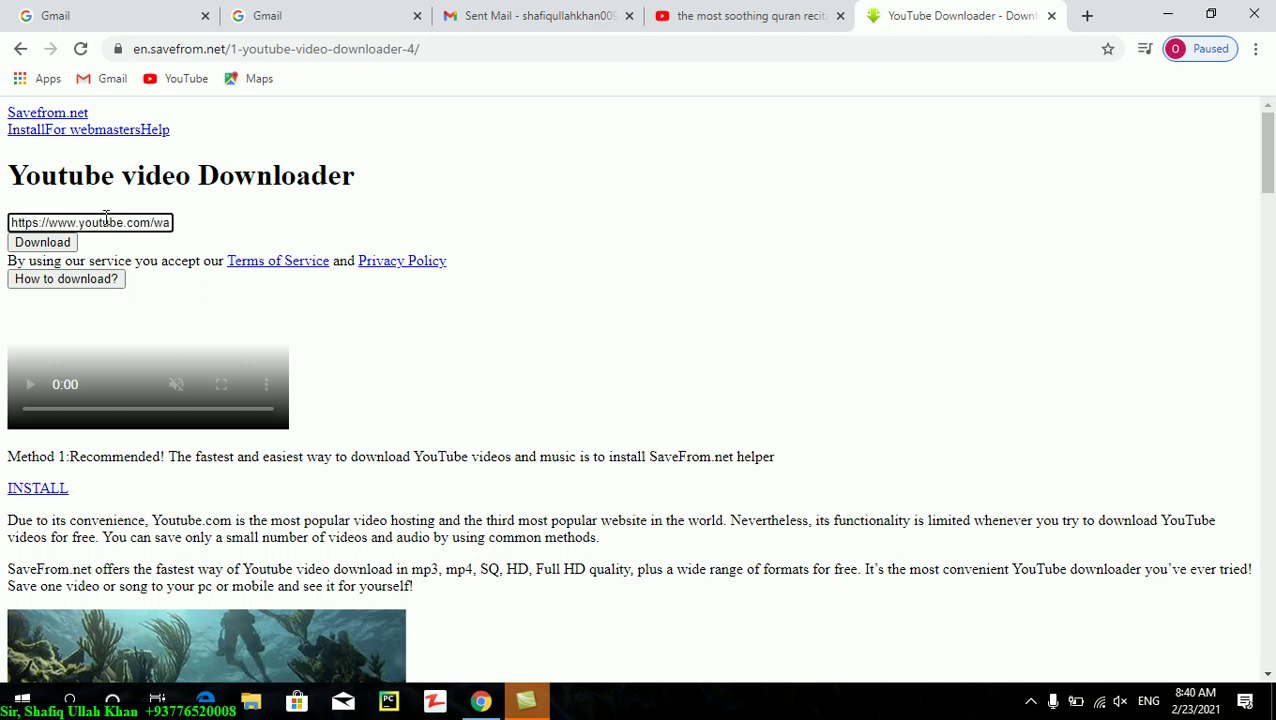
pyautogui.click(36, 243)
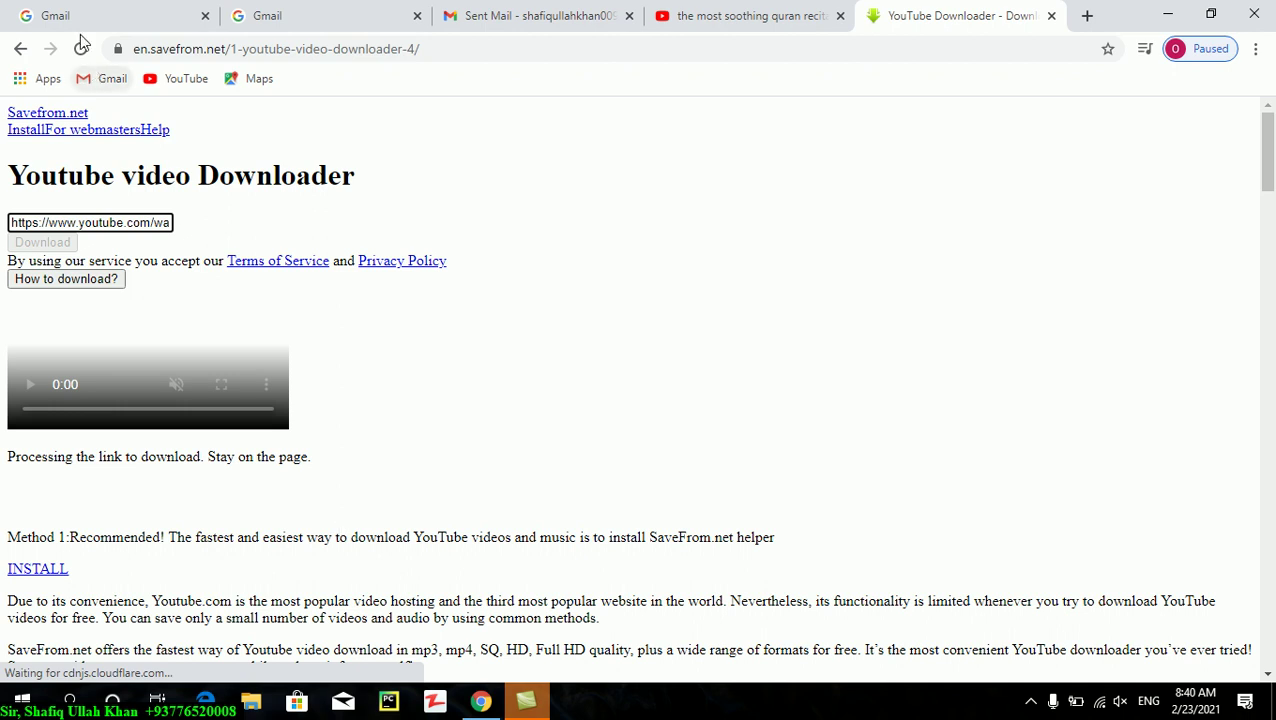
pyautogui.click(75, 246)
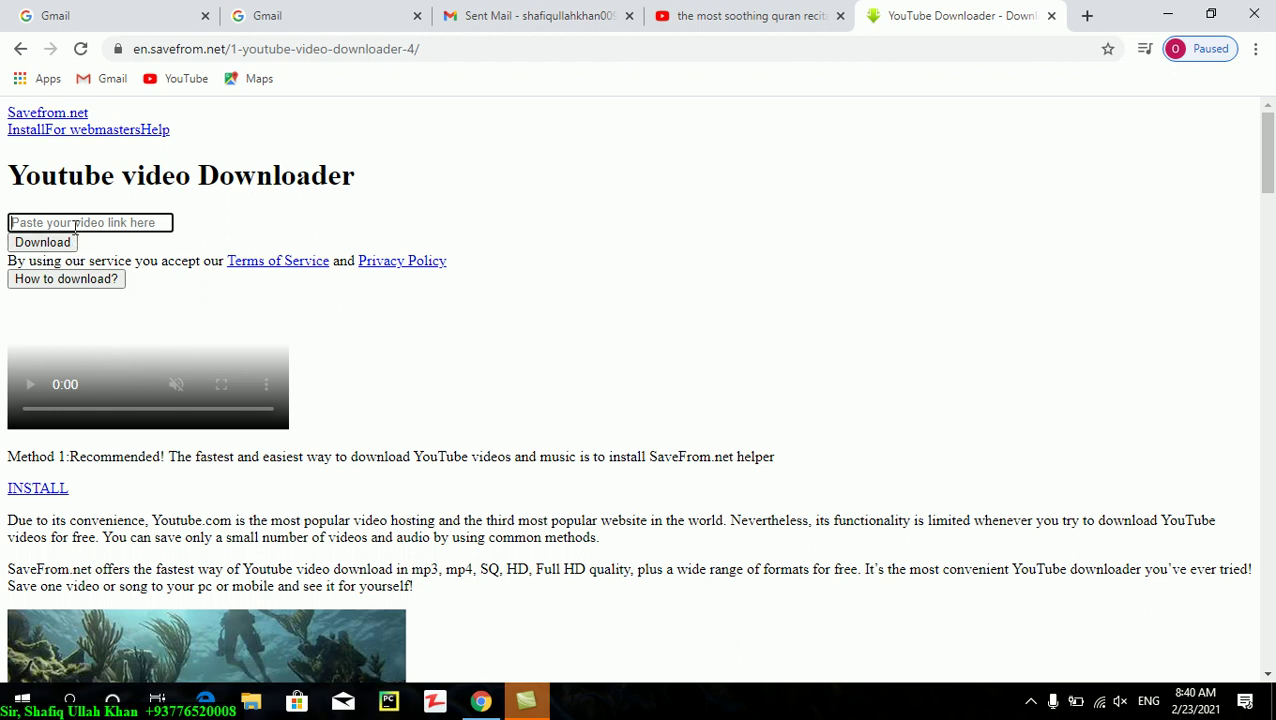
pyautogui.hotkey('ctrl', 'v')
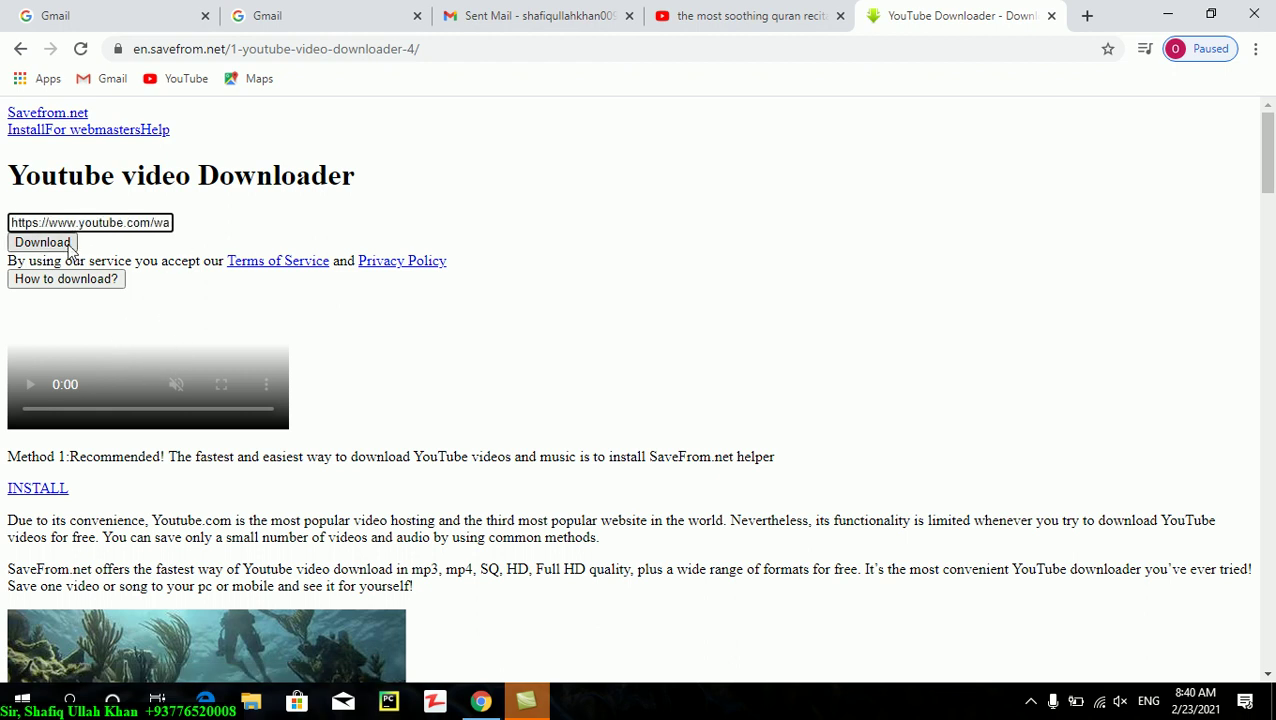
pyautogui.click(63, 246)
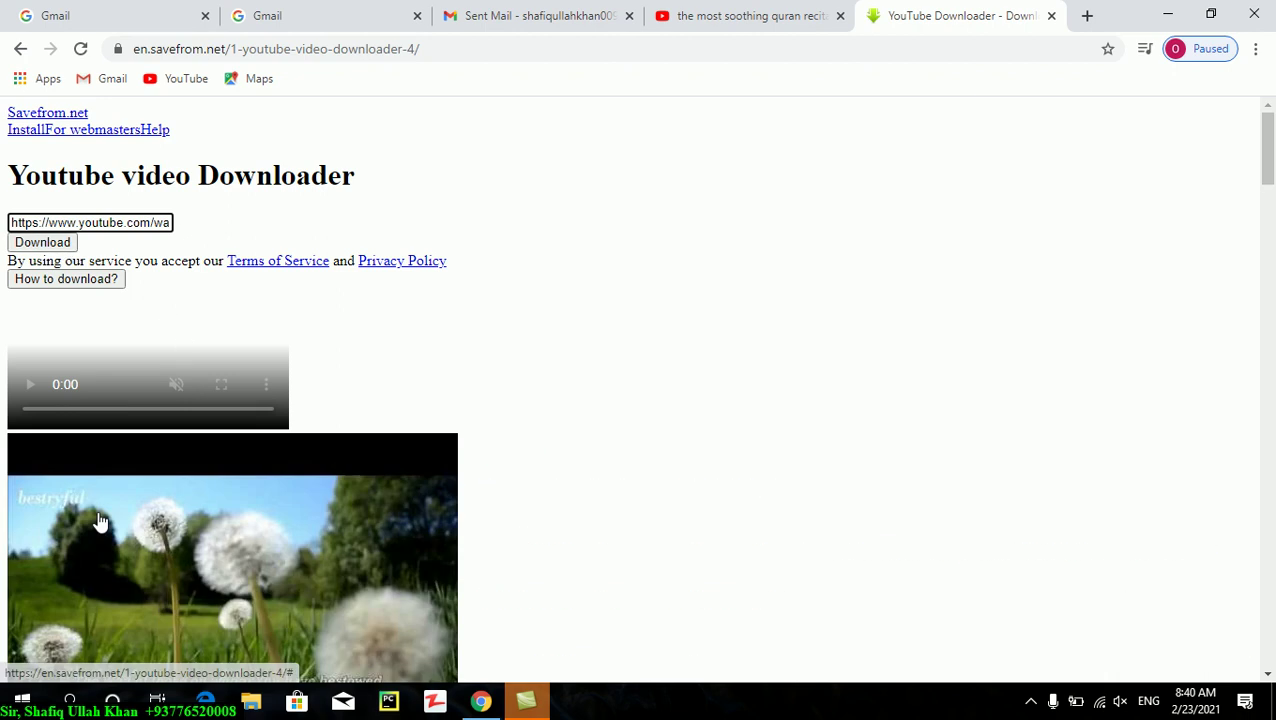
pyautogui.scroll(-4, 1268, 224)
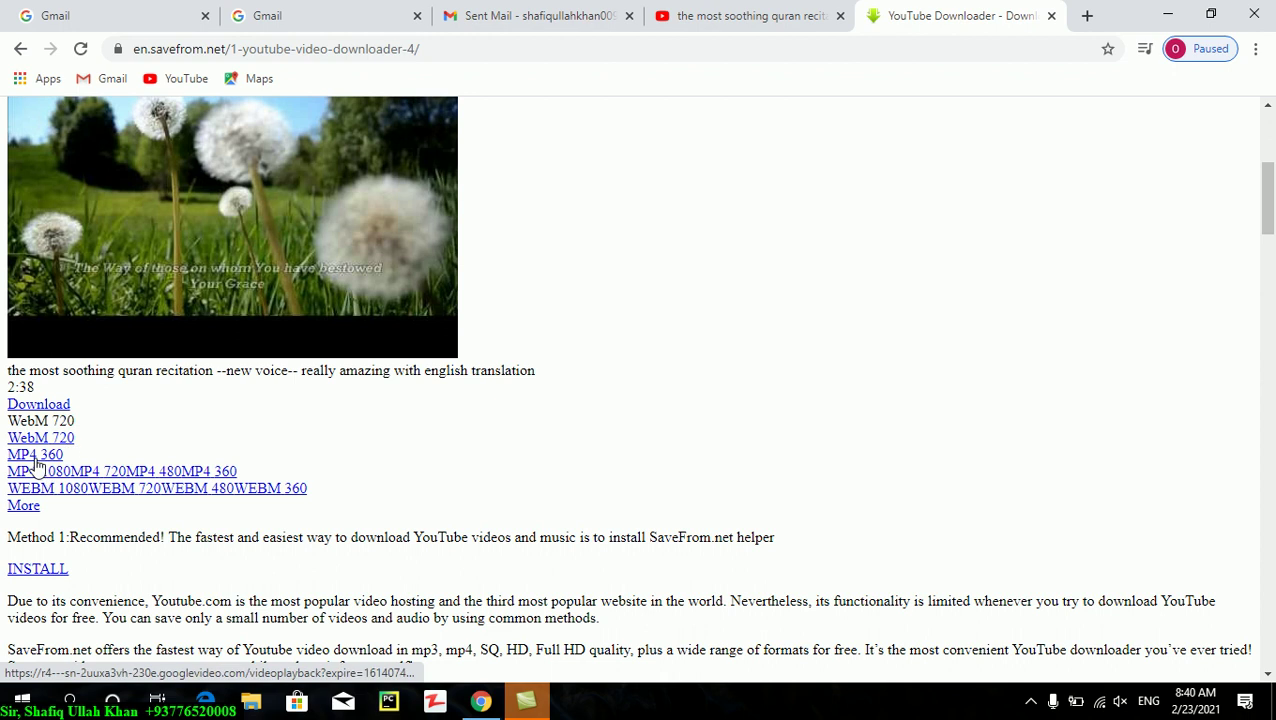
# - Download the recitation video from SaveFrom.net, then close the downloader tab
pyautogui.click(45, 406)
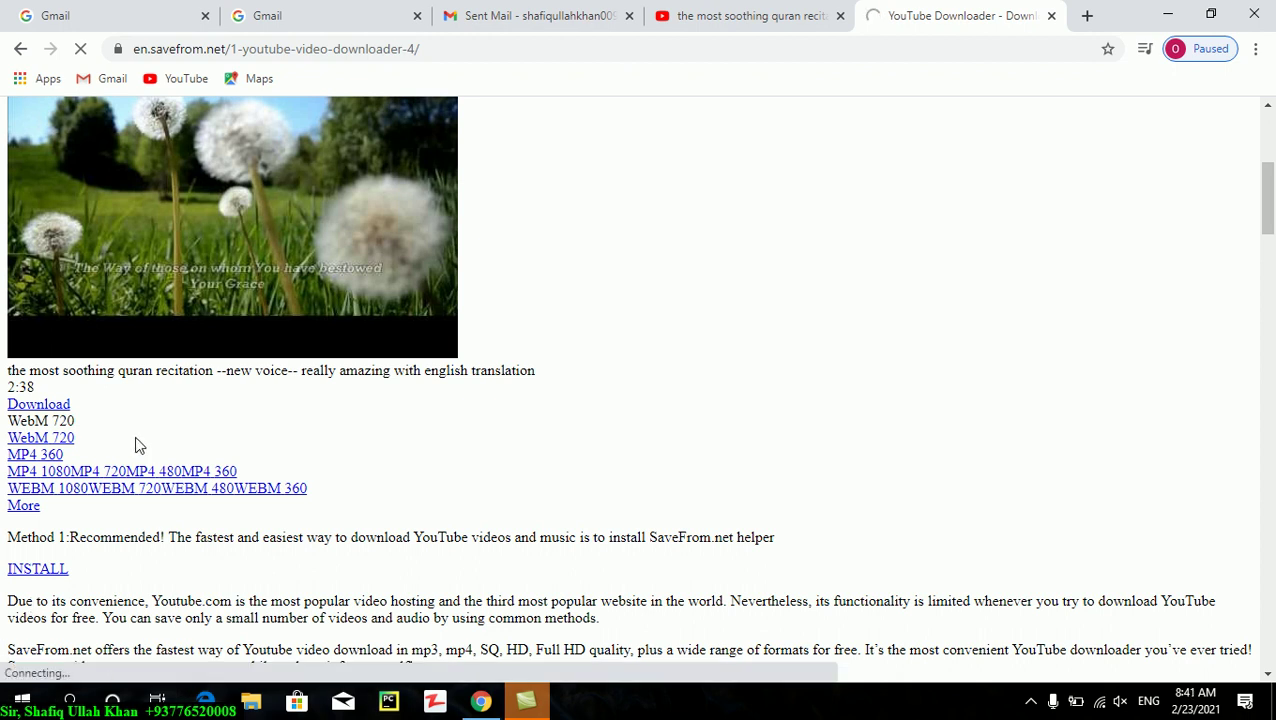
pyautogui.moveTo(1266, 226); pyautogui.dragTo(1266, 177)
pyautogui.click(45, 243)
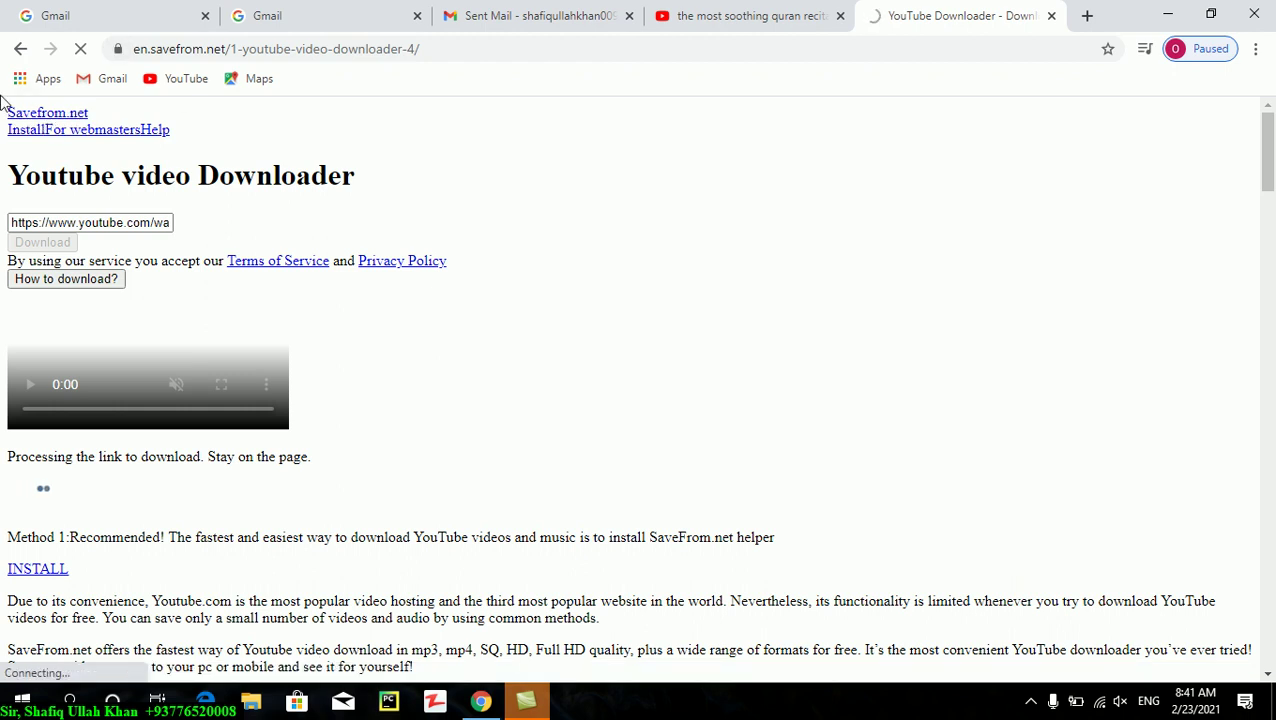
pyautogui.click(61, 118)
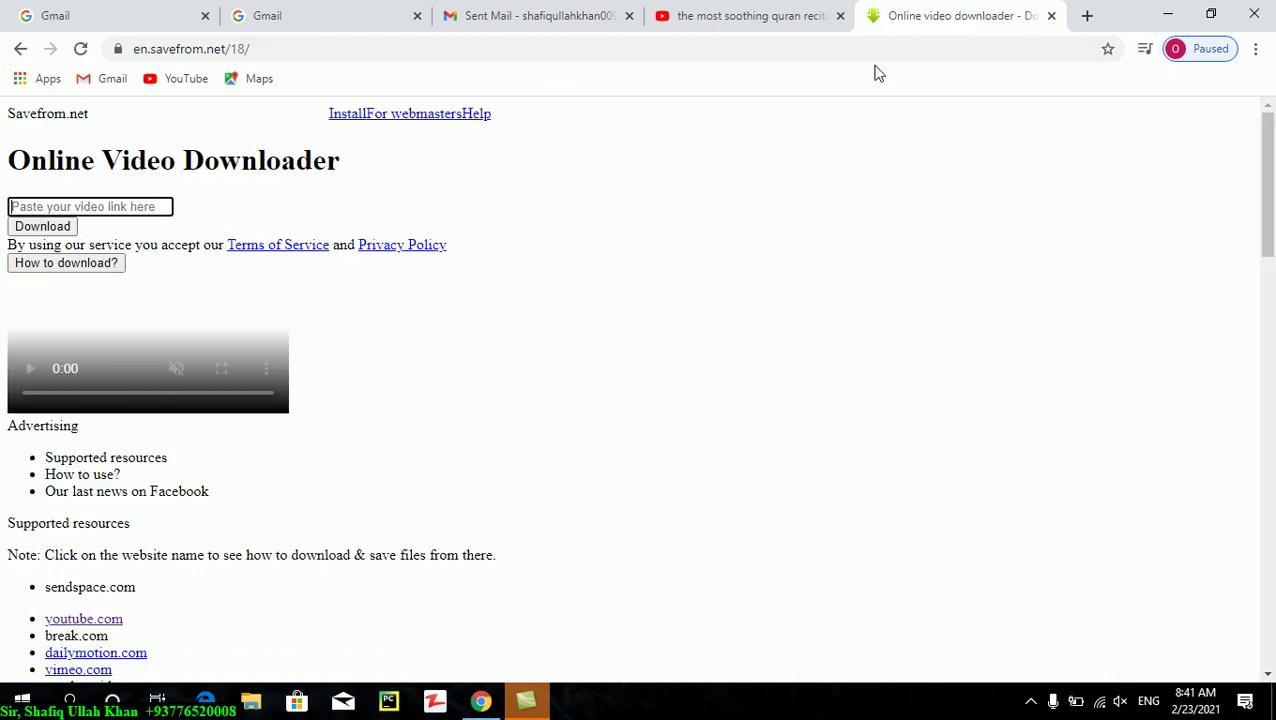
pyautogui.click(1050, 16)
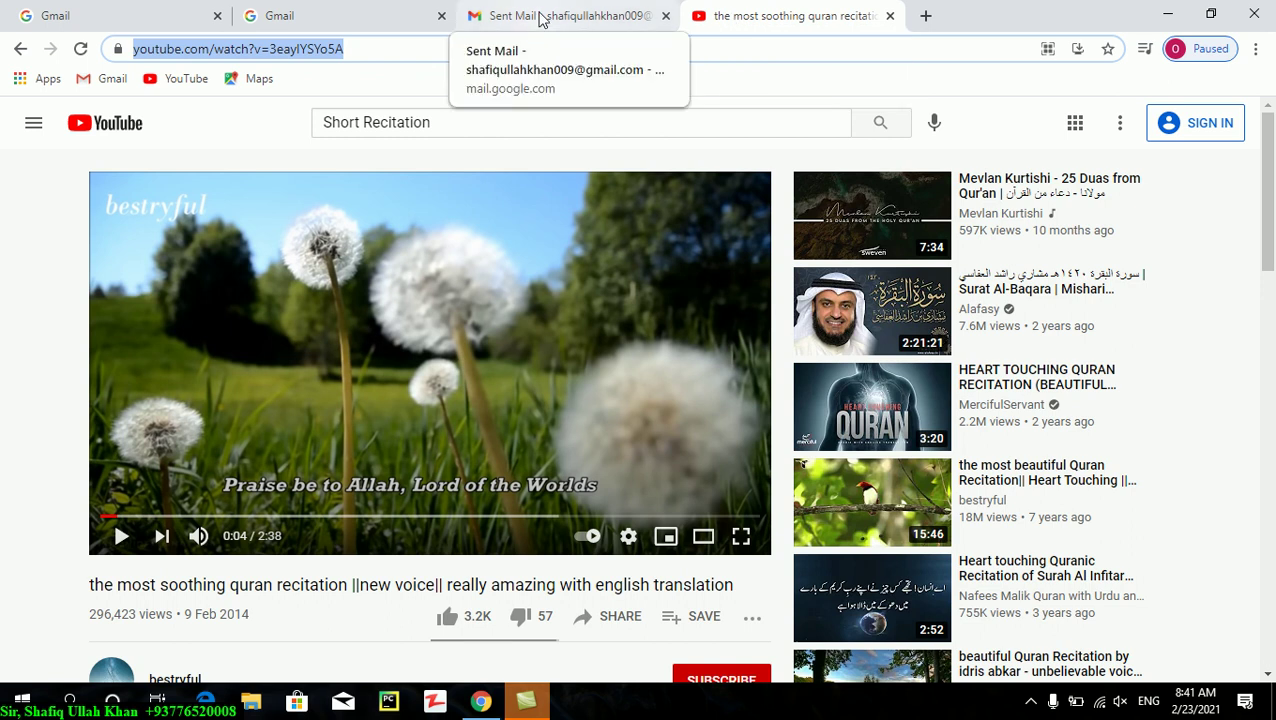
# - Return to the Gmail Sent Mail tab and start a blank new message
pyautogui.click(547, 20)
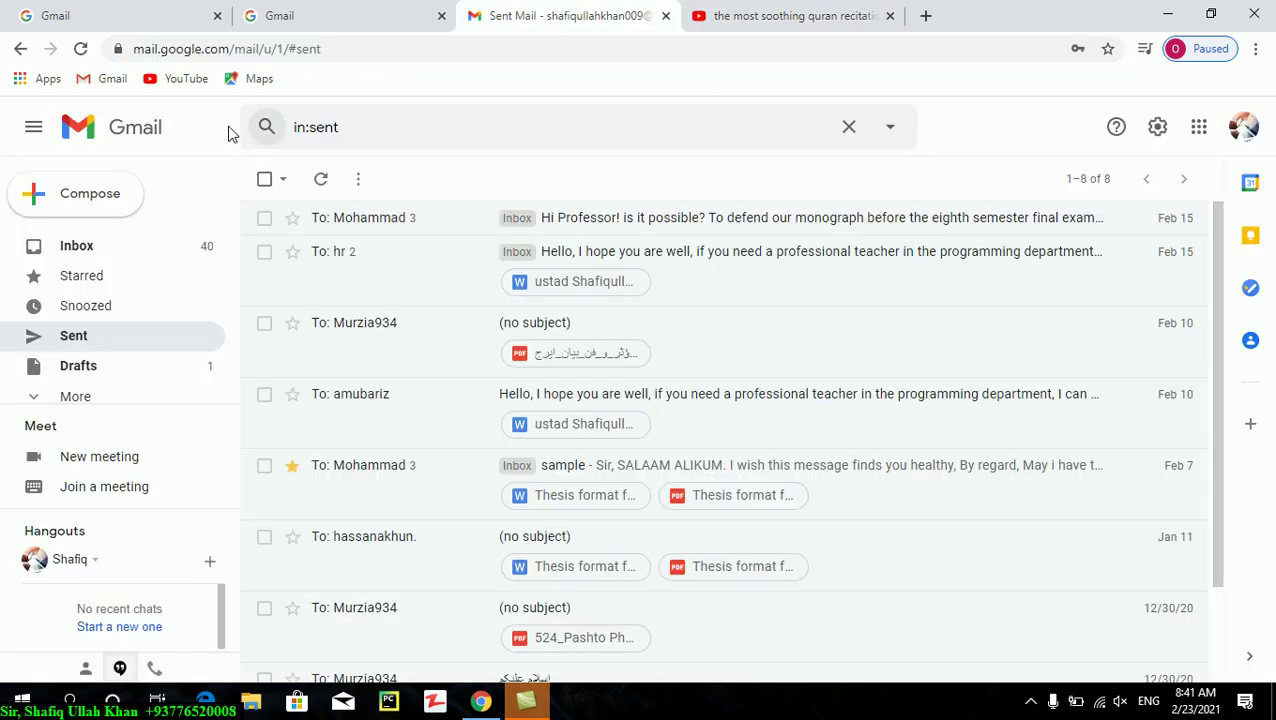
pyautogui.click(98, 192)
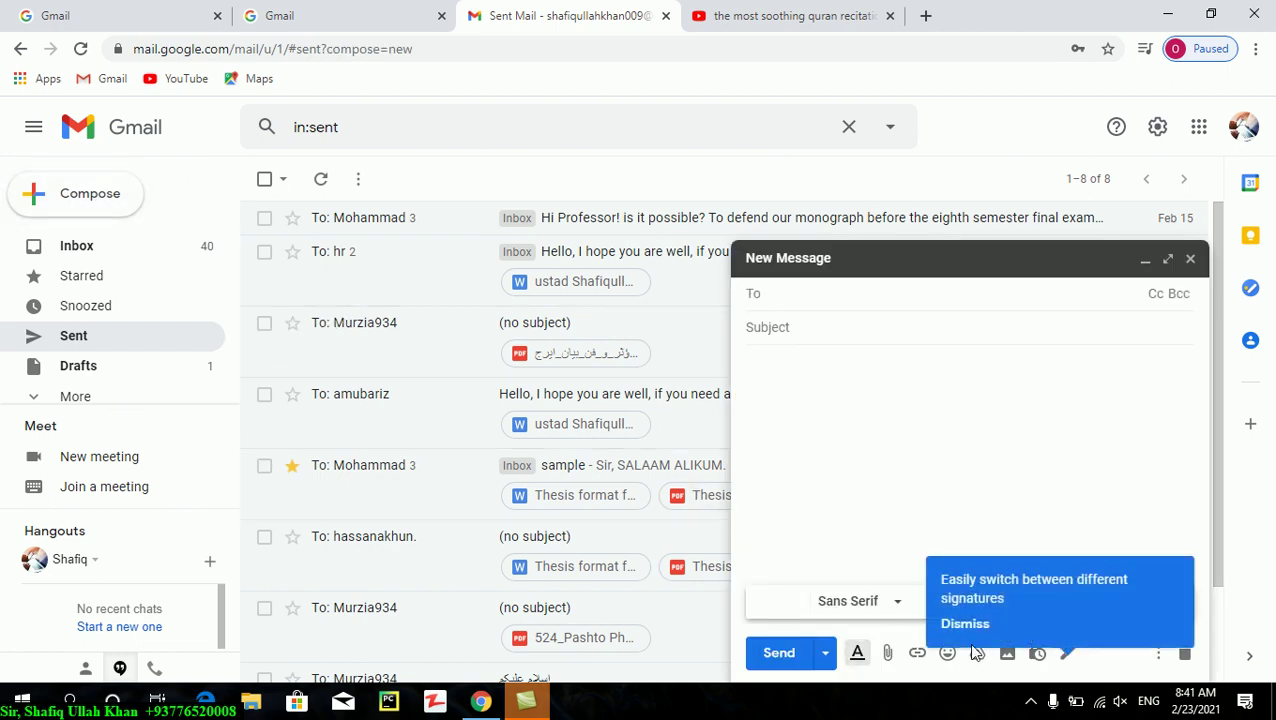
# - Dismiss the signatures tip in the new message and bring up confidential mode settings
pyautogui.click(869, 484)
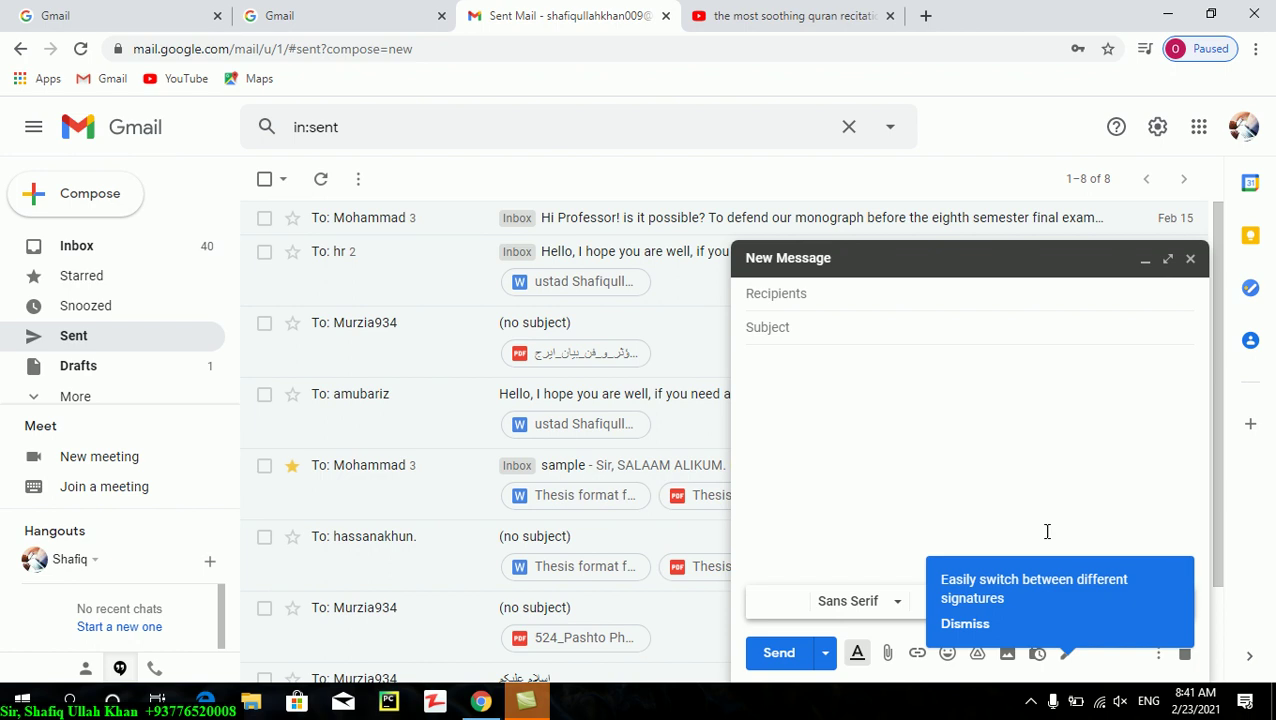
pyautogui.click(961, 625)
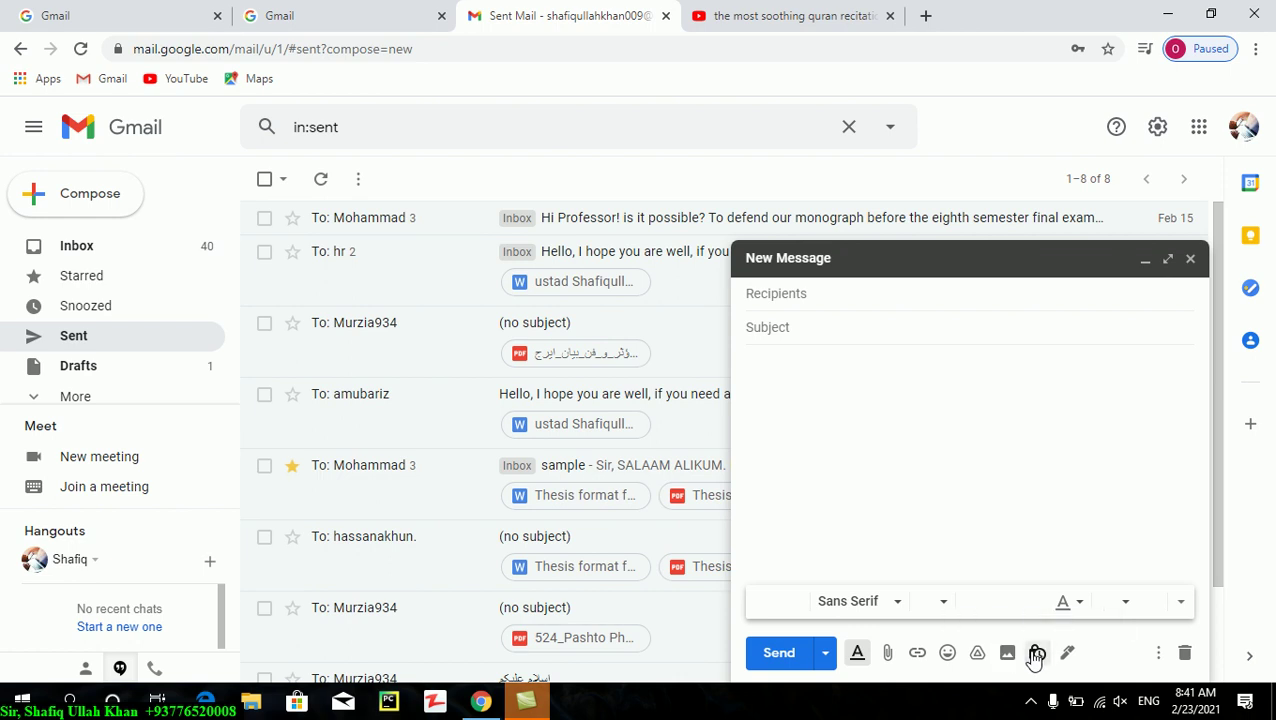
pyautogui.click(1036, 654)
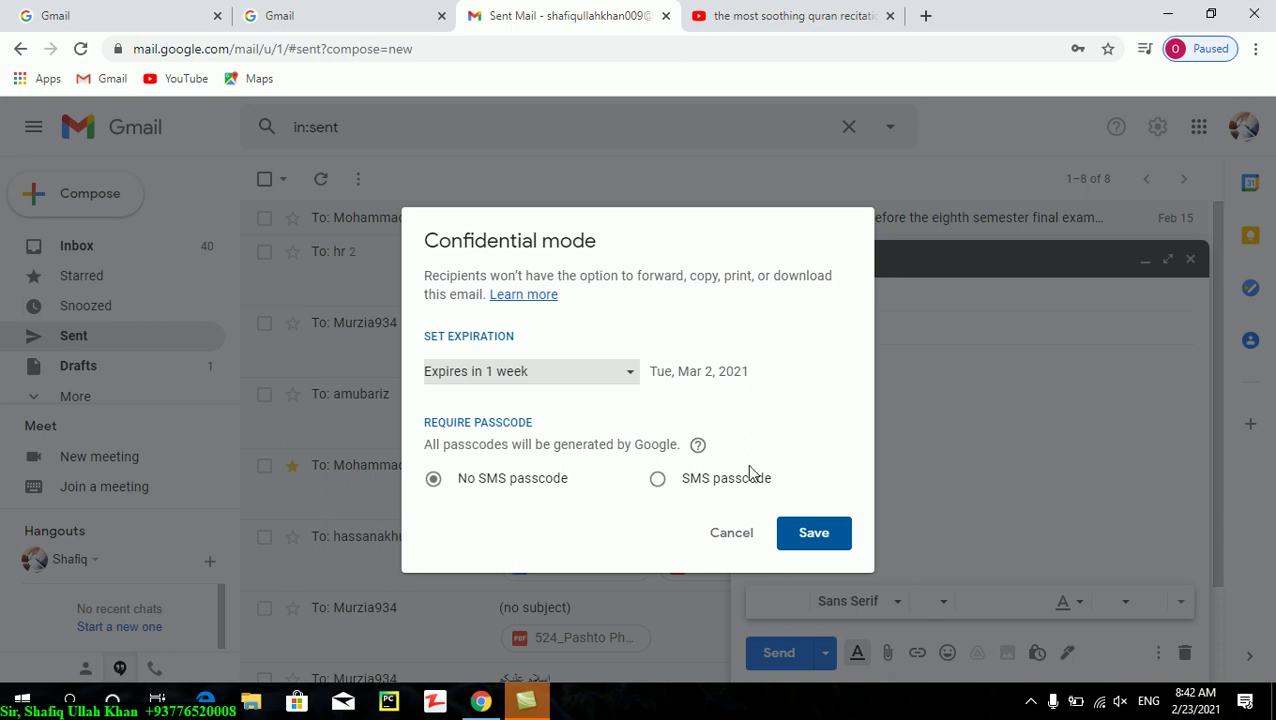
# - Keep the confidential mode expiry at 1 week and cancel without enabling it
pyautogui.click(604, 372)
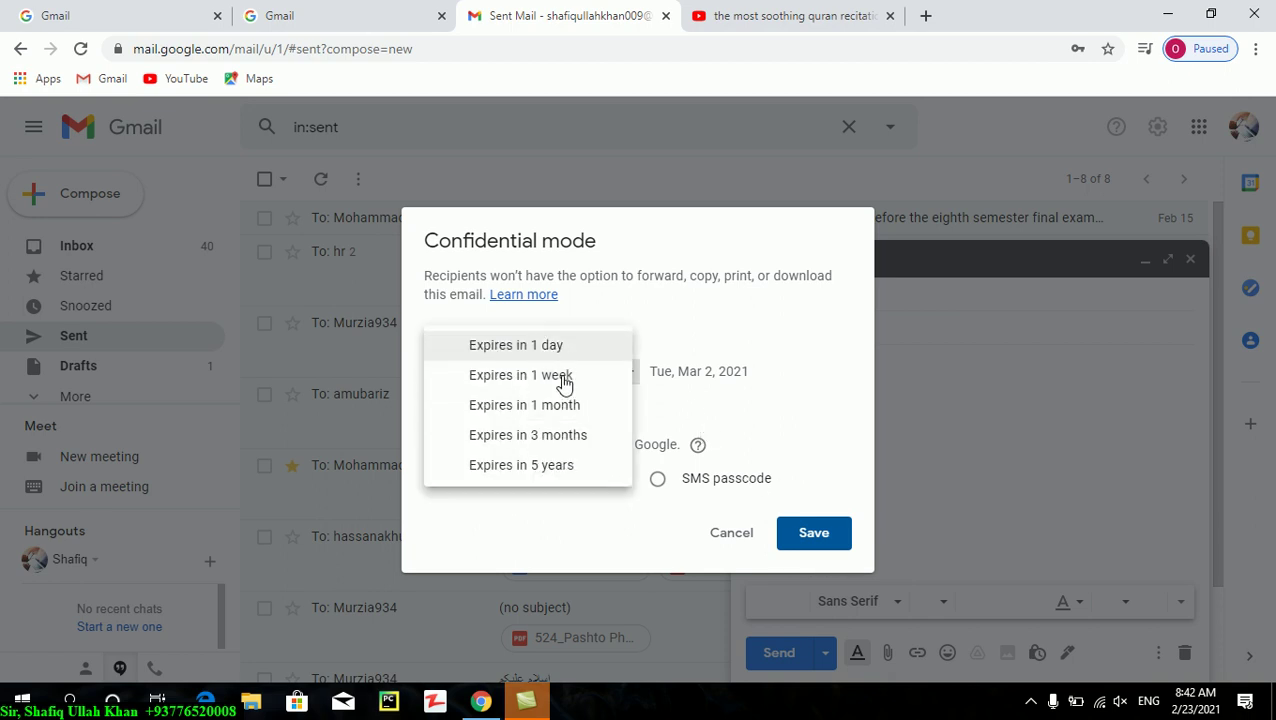
pyautogui.click(560, 378)
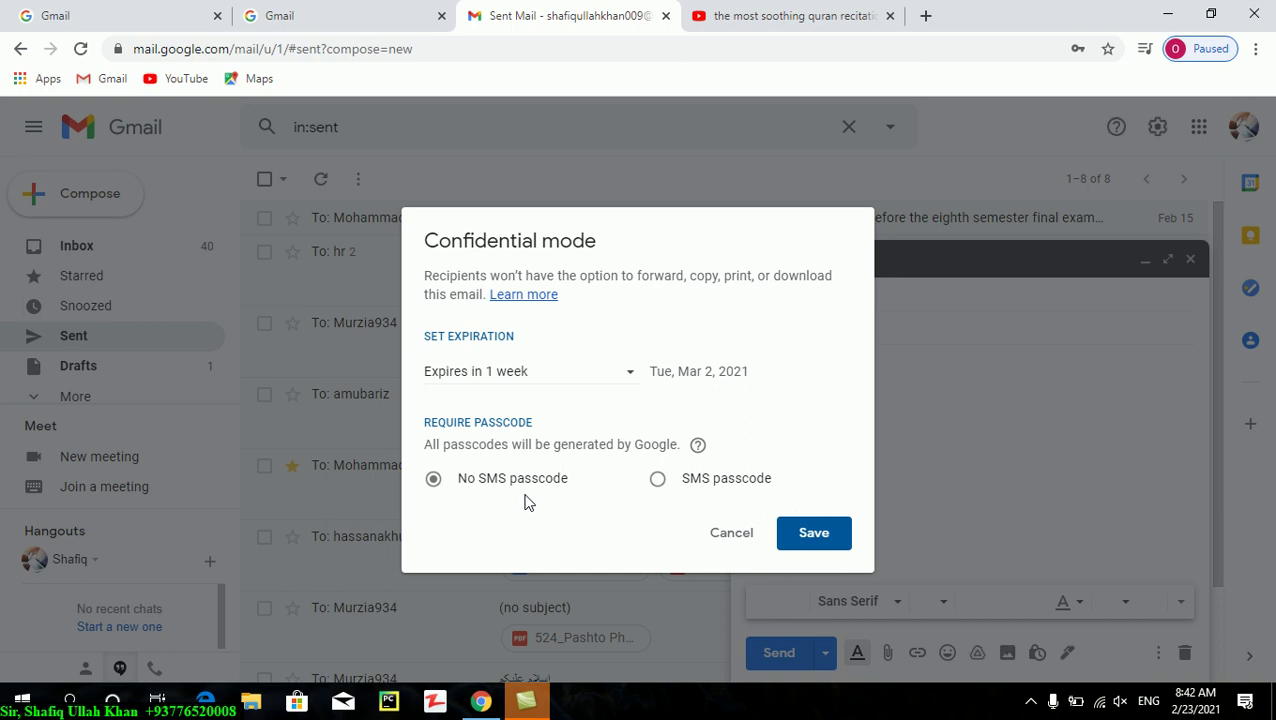
pyautogui.click(716, 533)
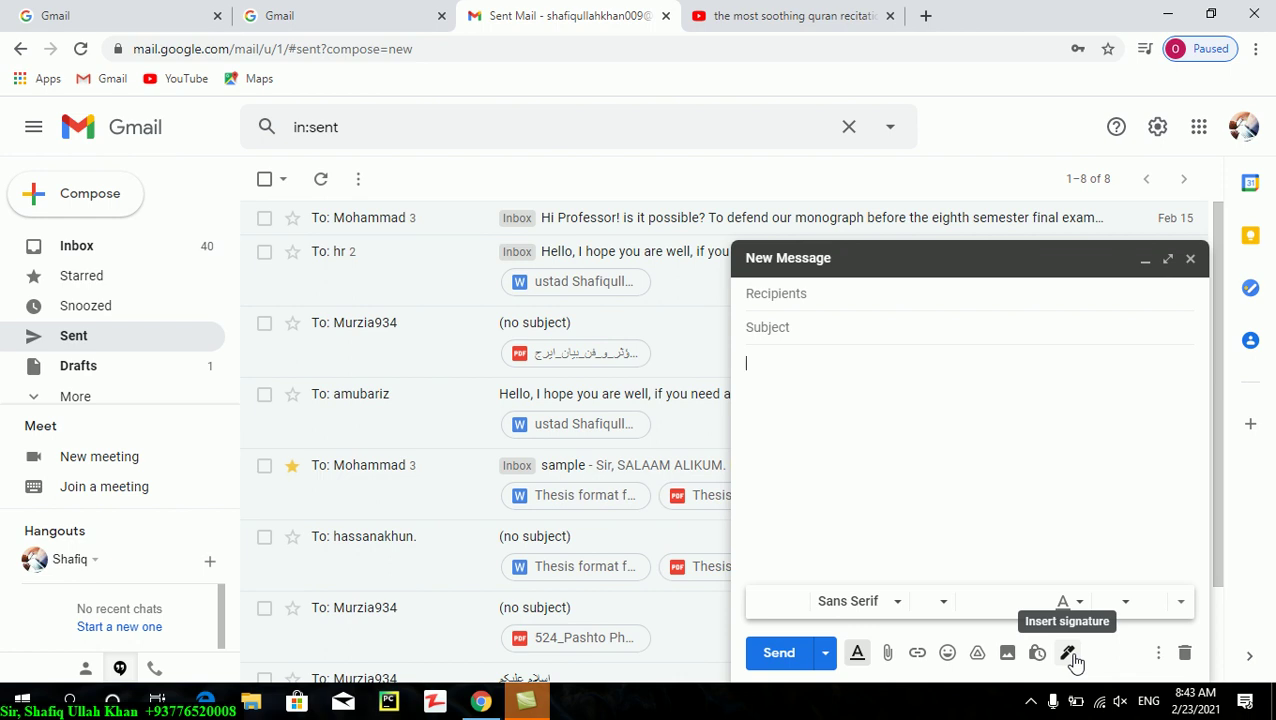
# - Open Manage signatures, begin creating a signature, then discard the draft and start a new message
pyautogui.click(1070, 656)
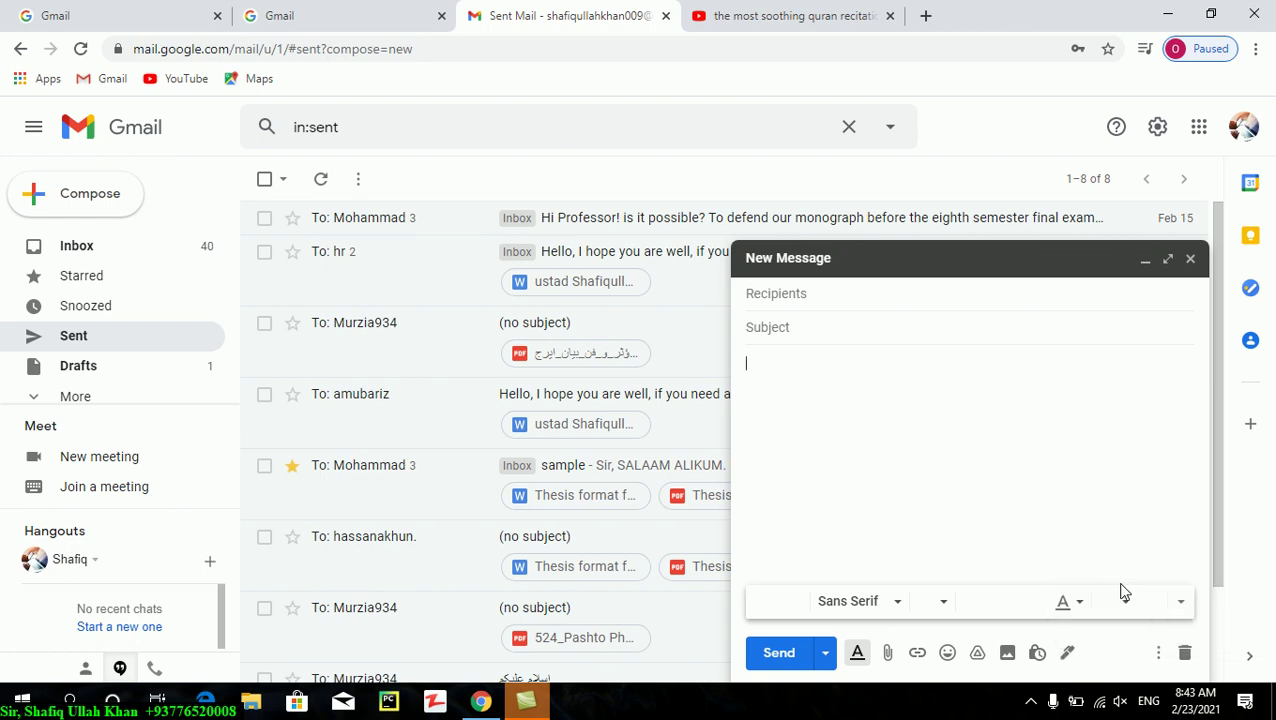
pyautogui.click(1120, 585)
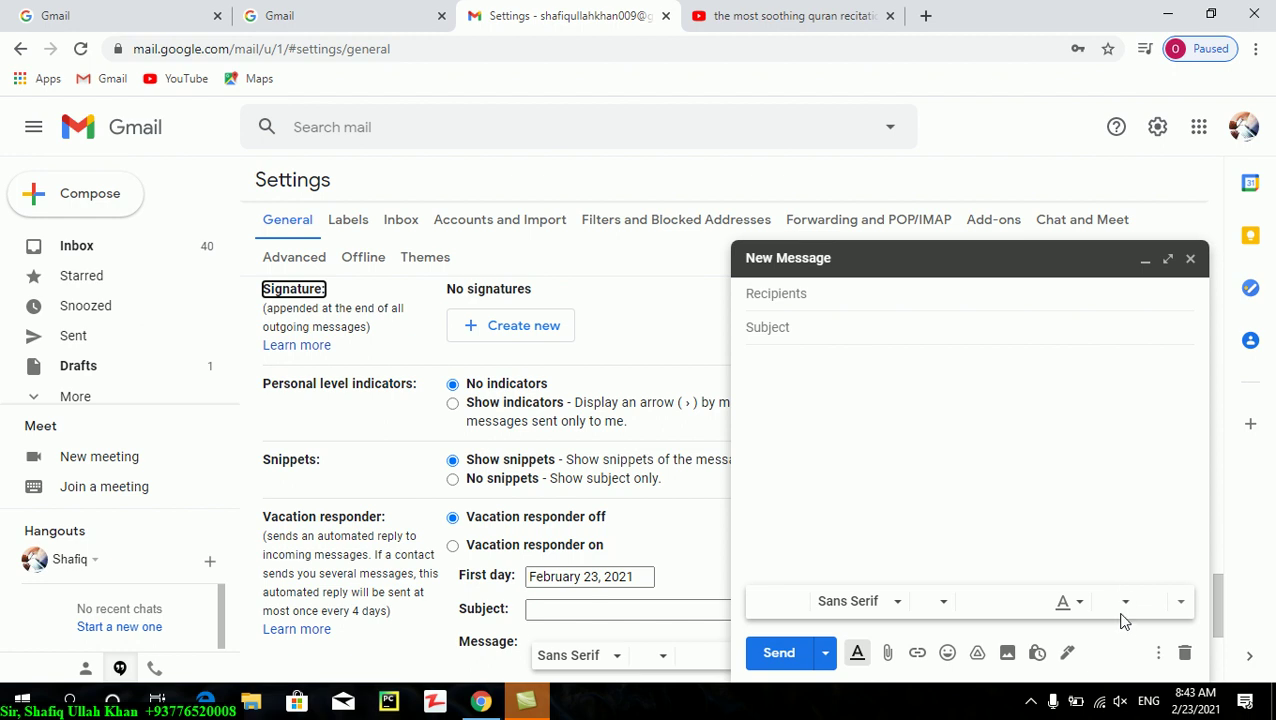
pyautogui.click(500, 345)
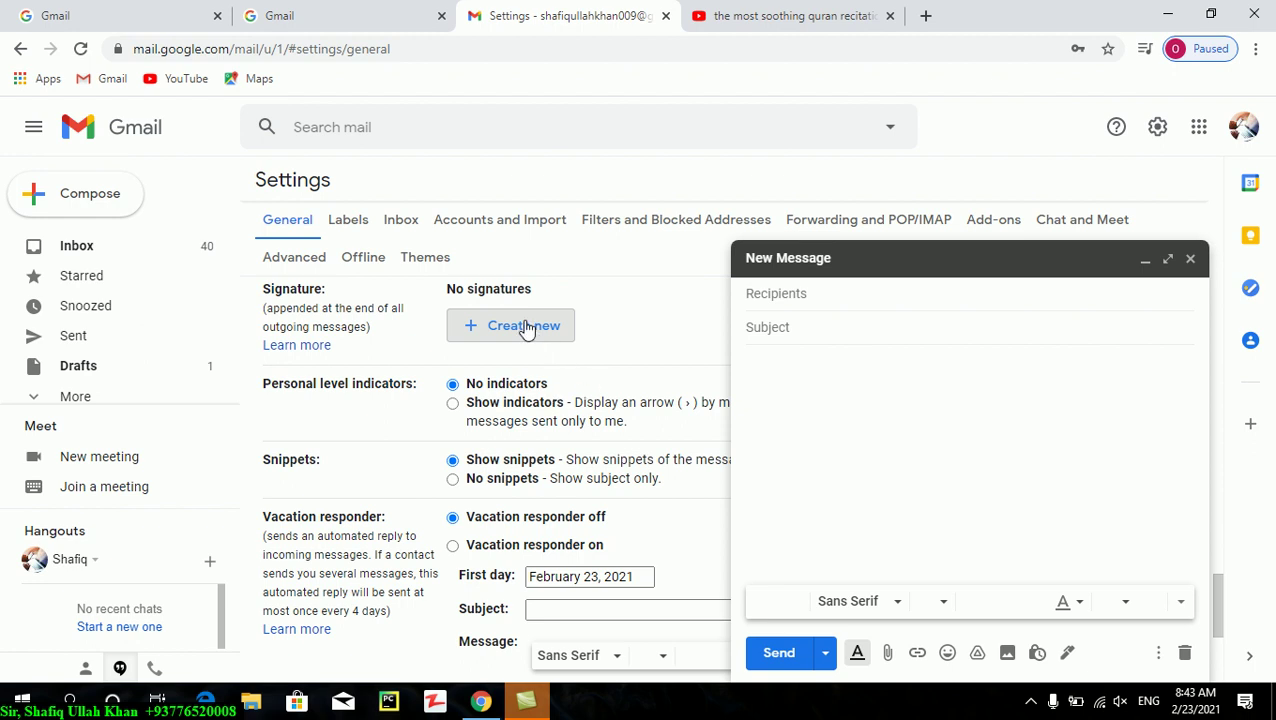
pyautogui.click(1190, 260)
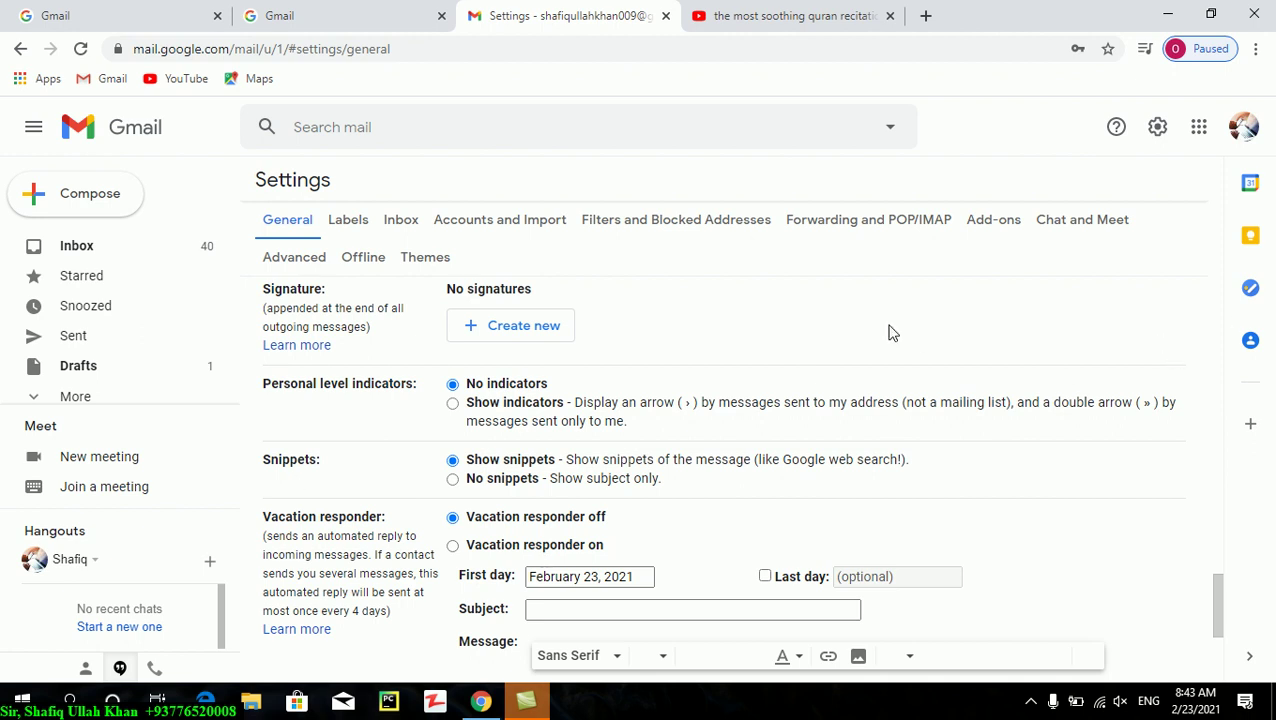
pyautogui.click(80, 213)
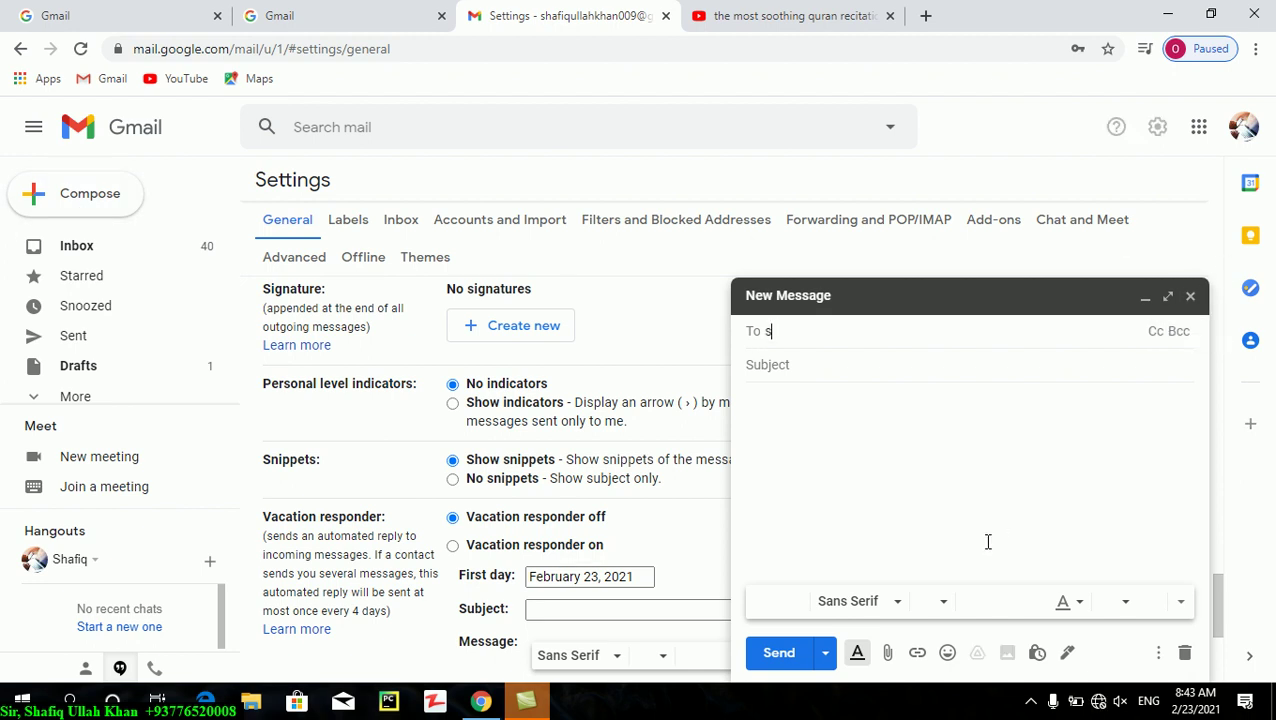
# - Add the first contact from the To suggestions and type the second contact's name
pyautogui.write('shafiq')
pyautogui.press('Return')
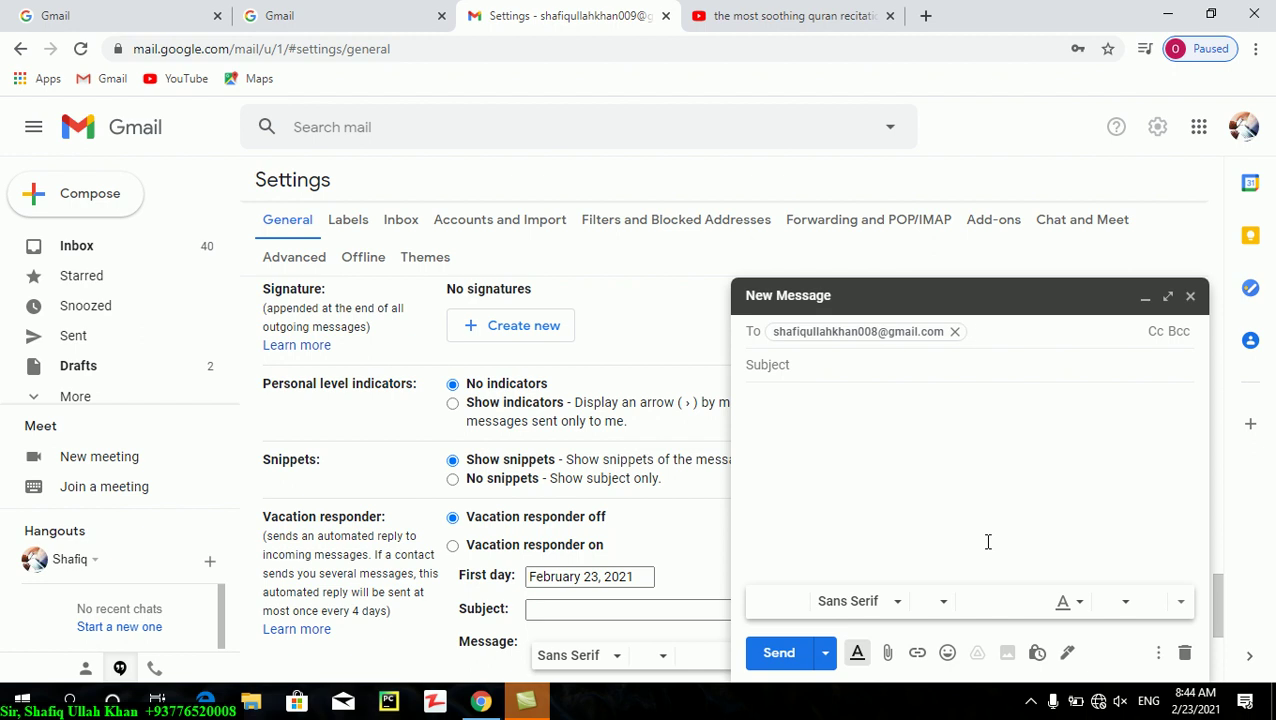
pyautogui.write('toa')
pyautogui.press('BackSpace')
pyautogui.press('BackSpace')
pyautogui.press('BackSpace')
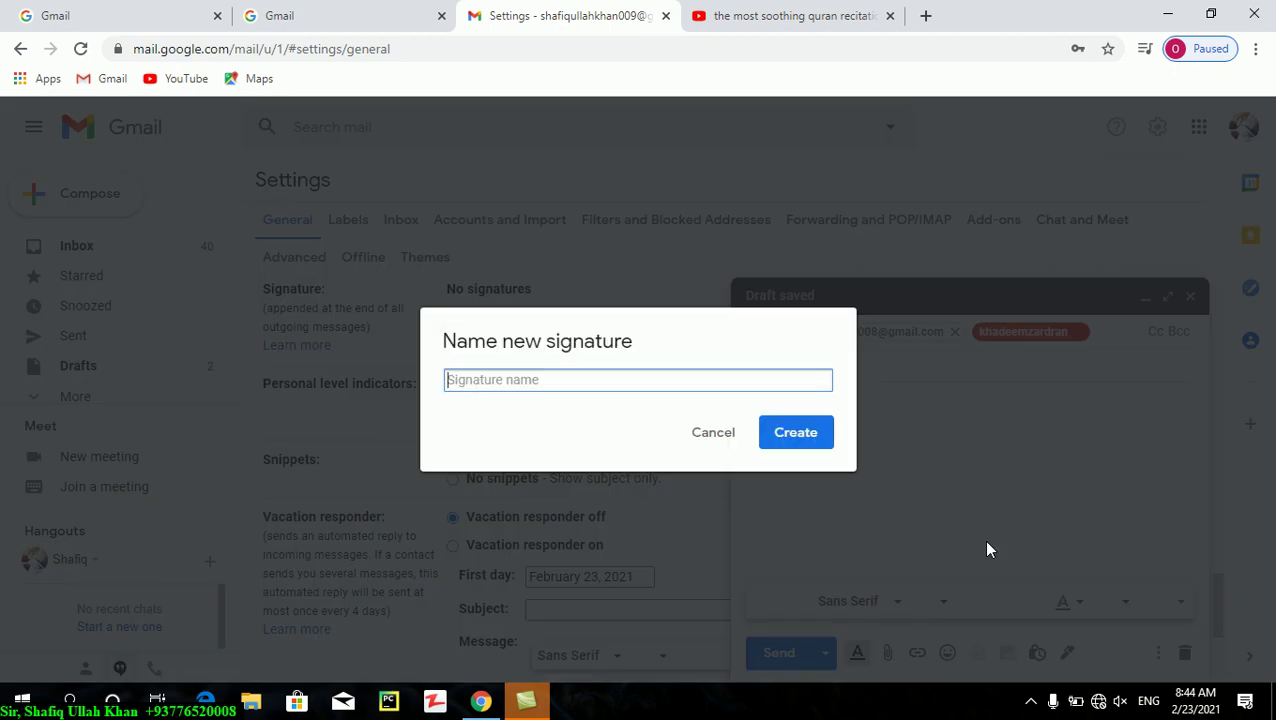
# - Cancel the Name new signature prompt and remove the second recipient's chip
pyautogui.click(716, 437)
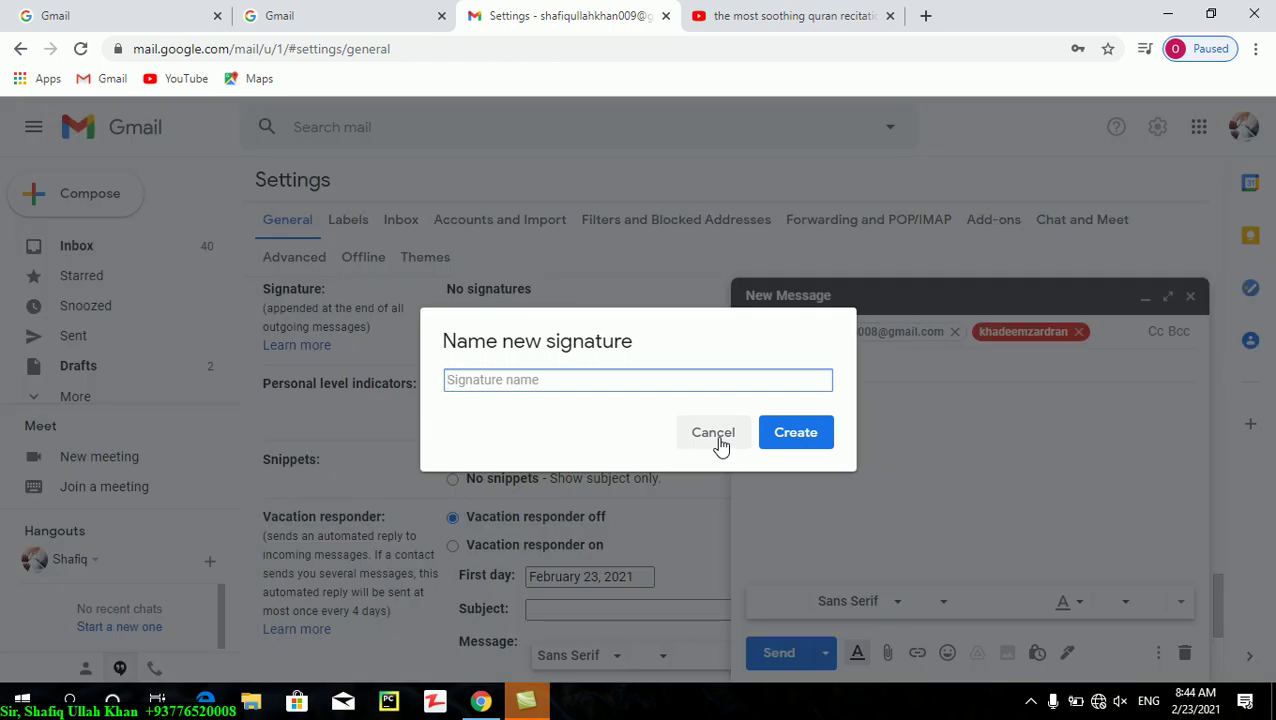
pyautogui.click(716, 437)
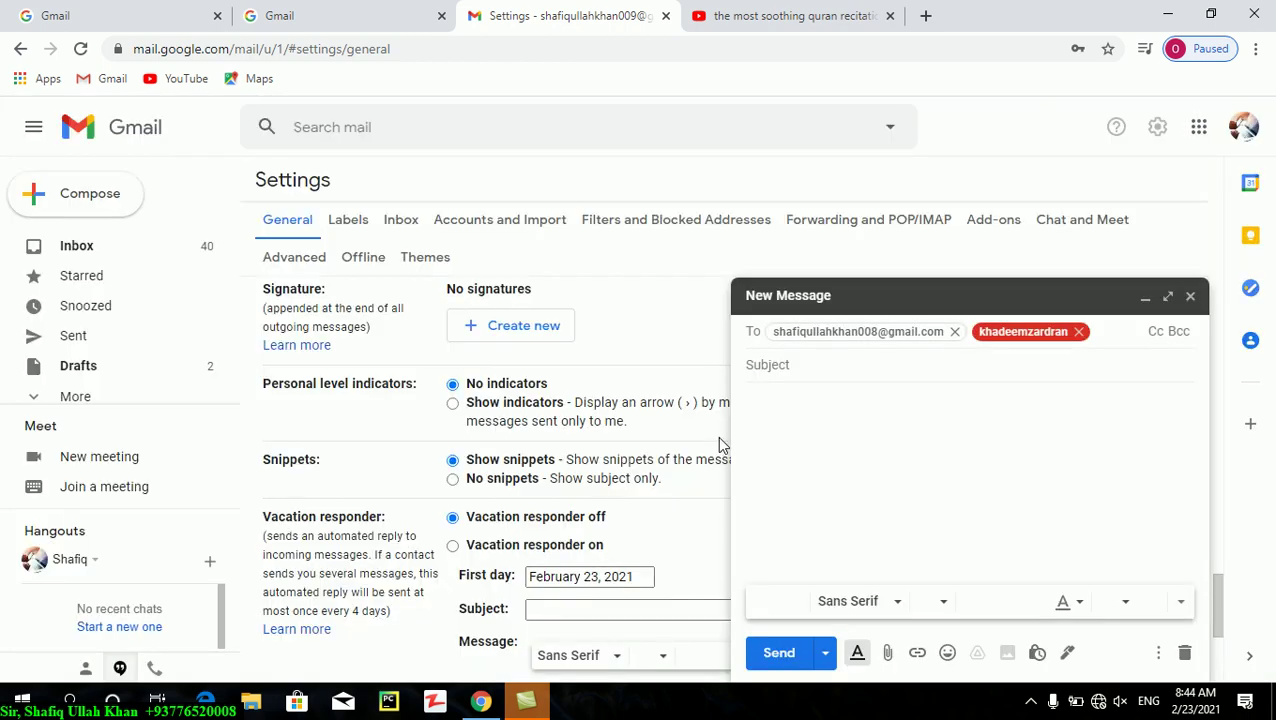
pyautogui.click(1079, 332)
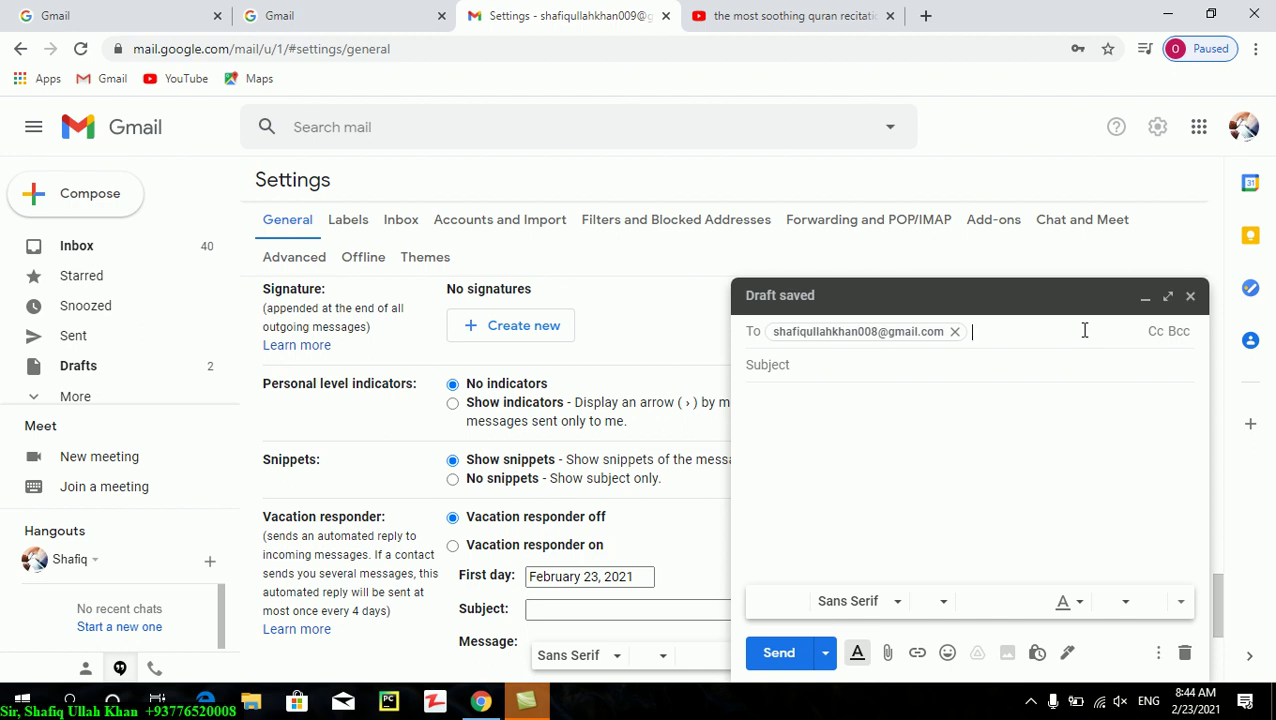
# - Enter the second recipient's full e-mail address in To, correcting typos, and confirm it
pyautogui.press('BackSpace')
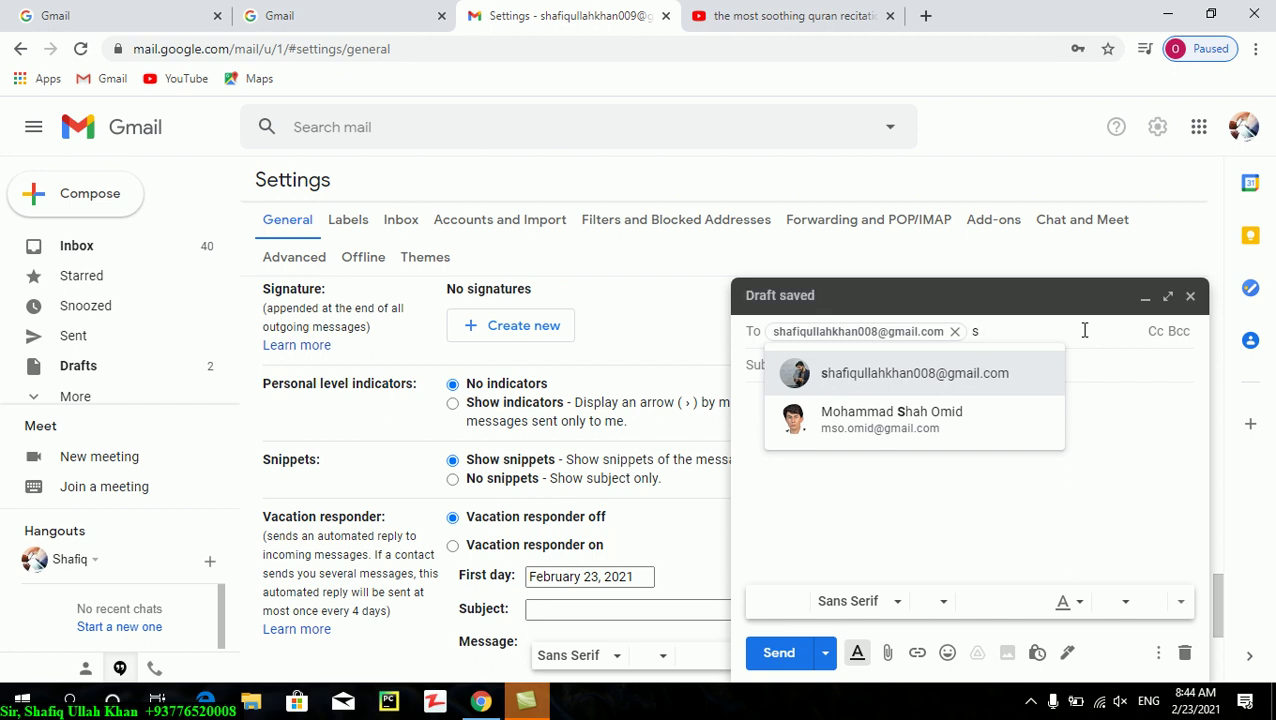
pyautogui.press('BackSpace')
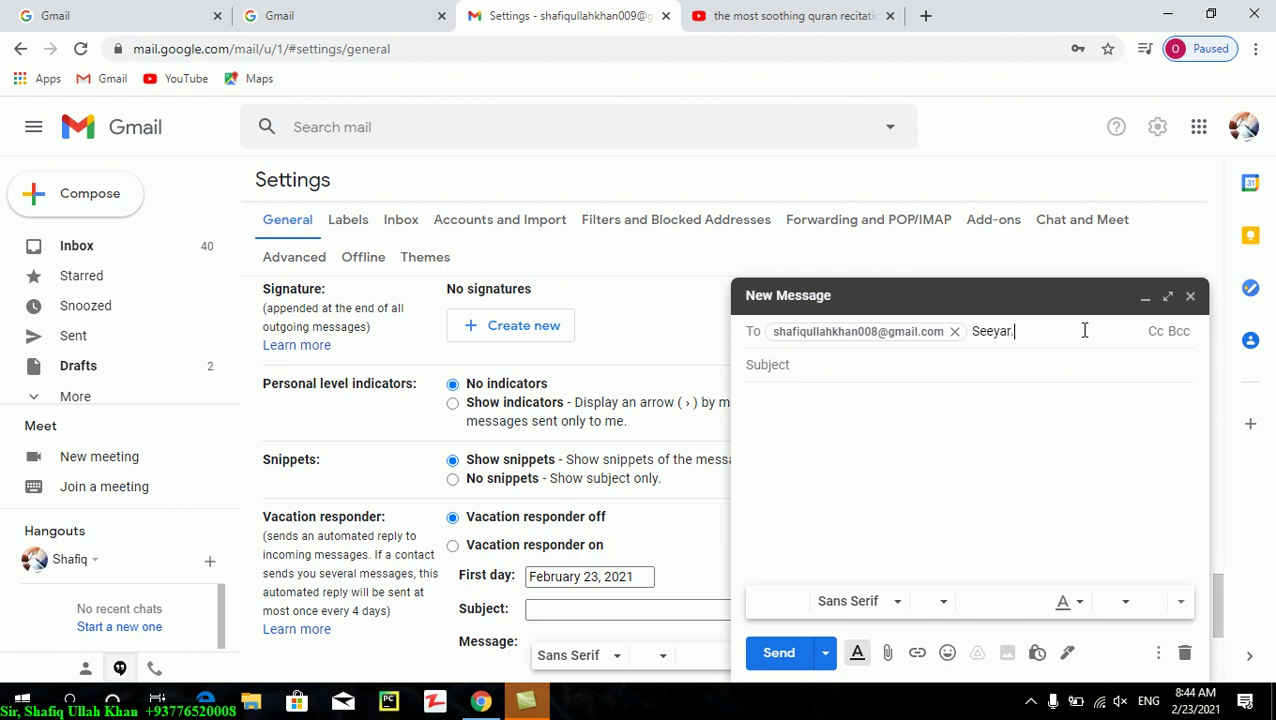
pyautogui.press('BackSpace')
pyautogui.press('BackSpace')
pyautogui.press('BackSpace')
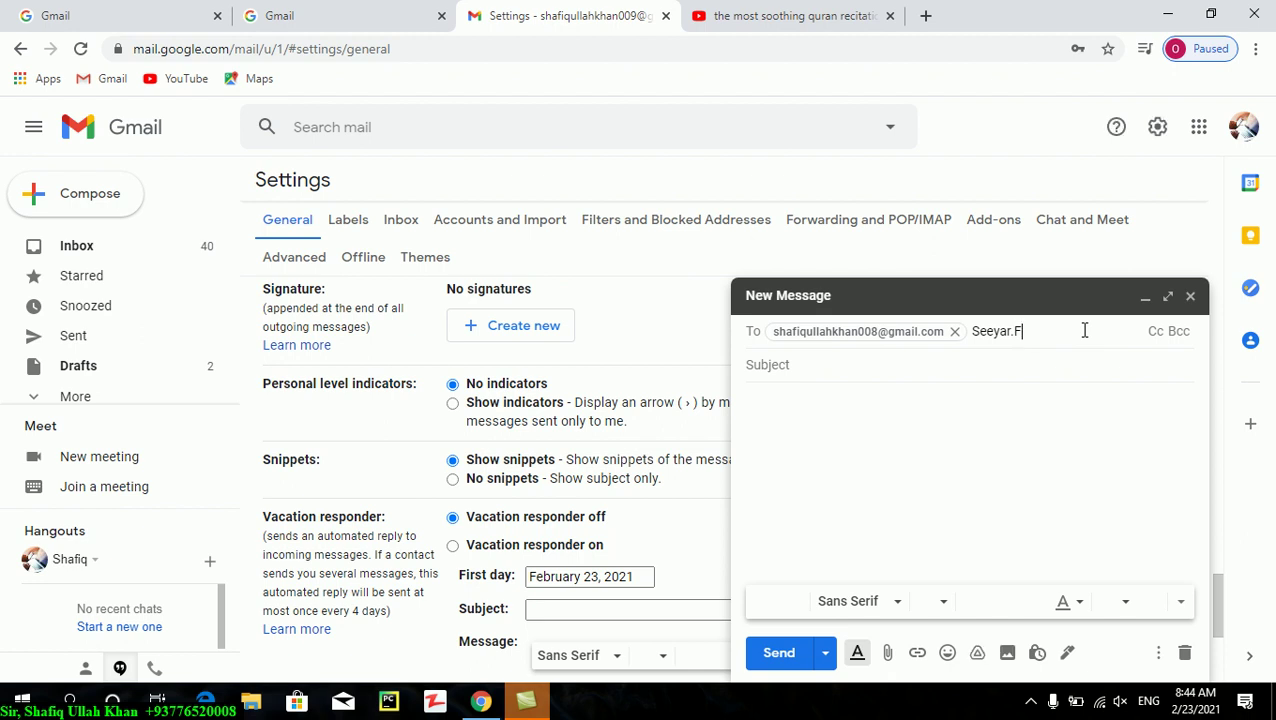
pyautogui.hotkey('ctrl', 'a')
pyautogui.hotkey('ctrl', 'v')
pyautogui.press('Return')
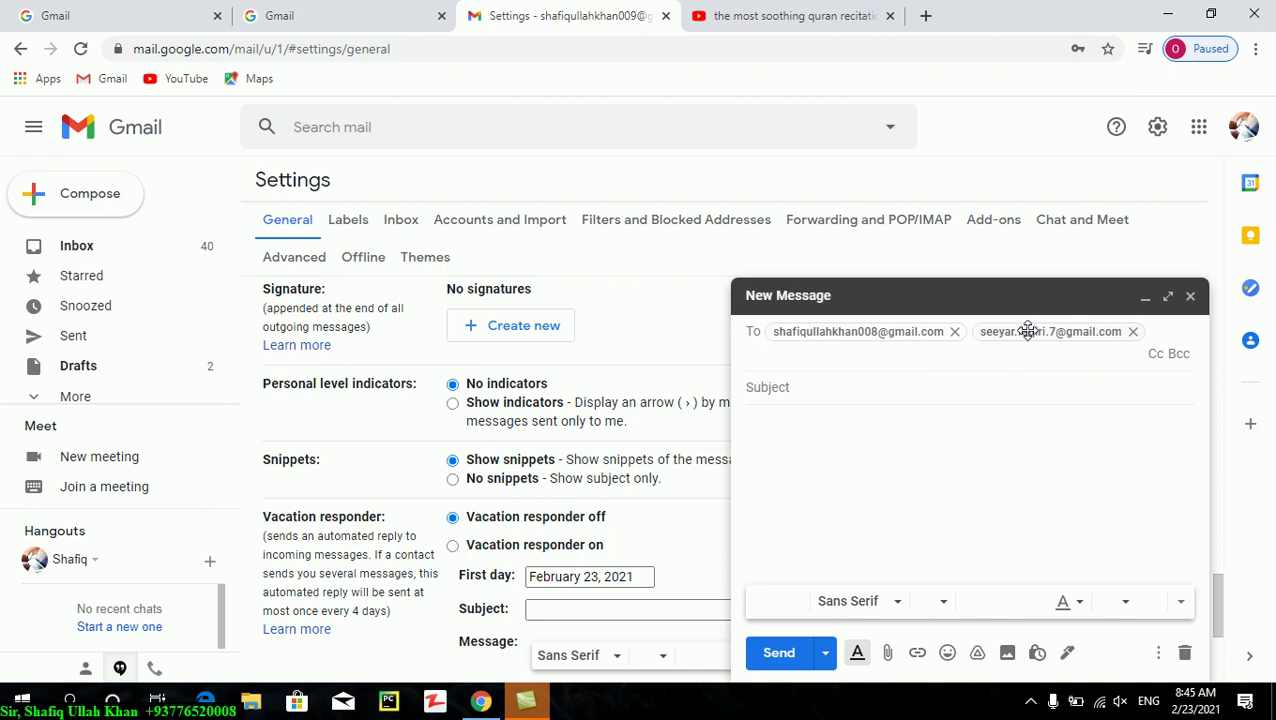
pyautogui.moveTo(1028, 331)
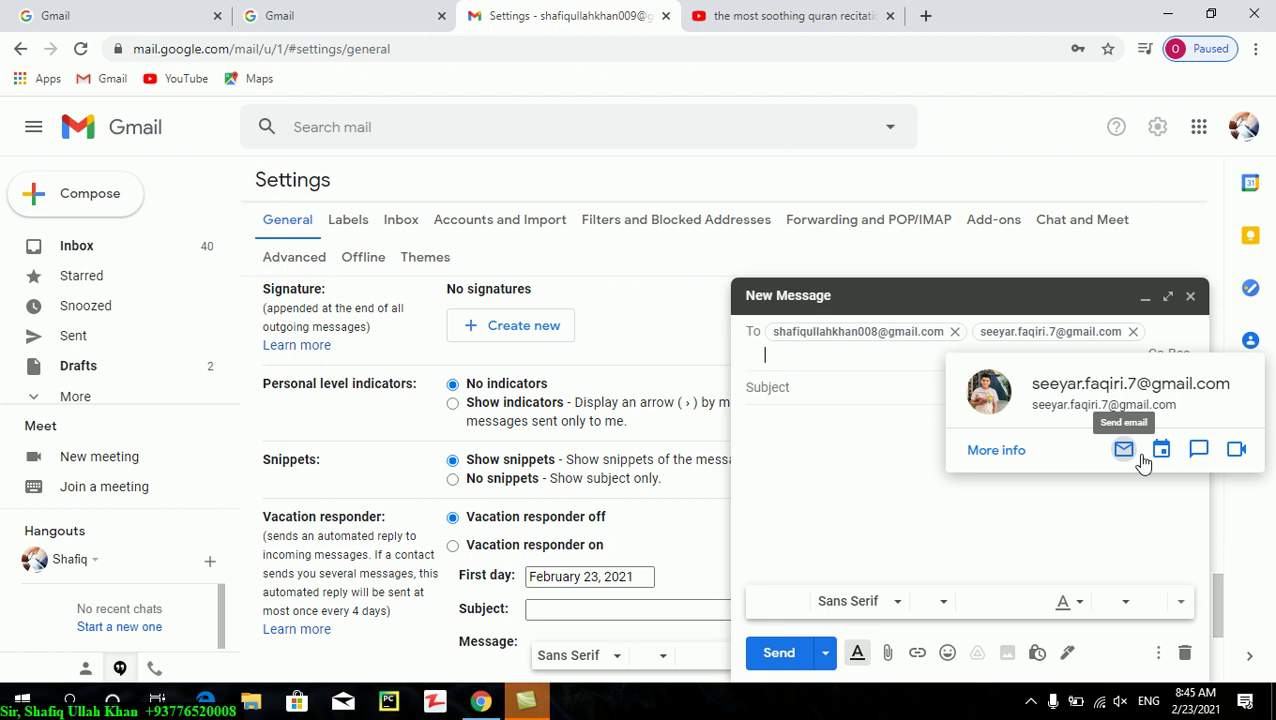
# - Send the second recipient a Hangouts invite with a hello greeting introducing the sender, replacing 'Let's chat on Hangouts!'
pyautogui.click(1197, 460)
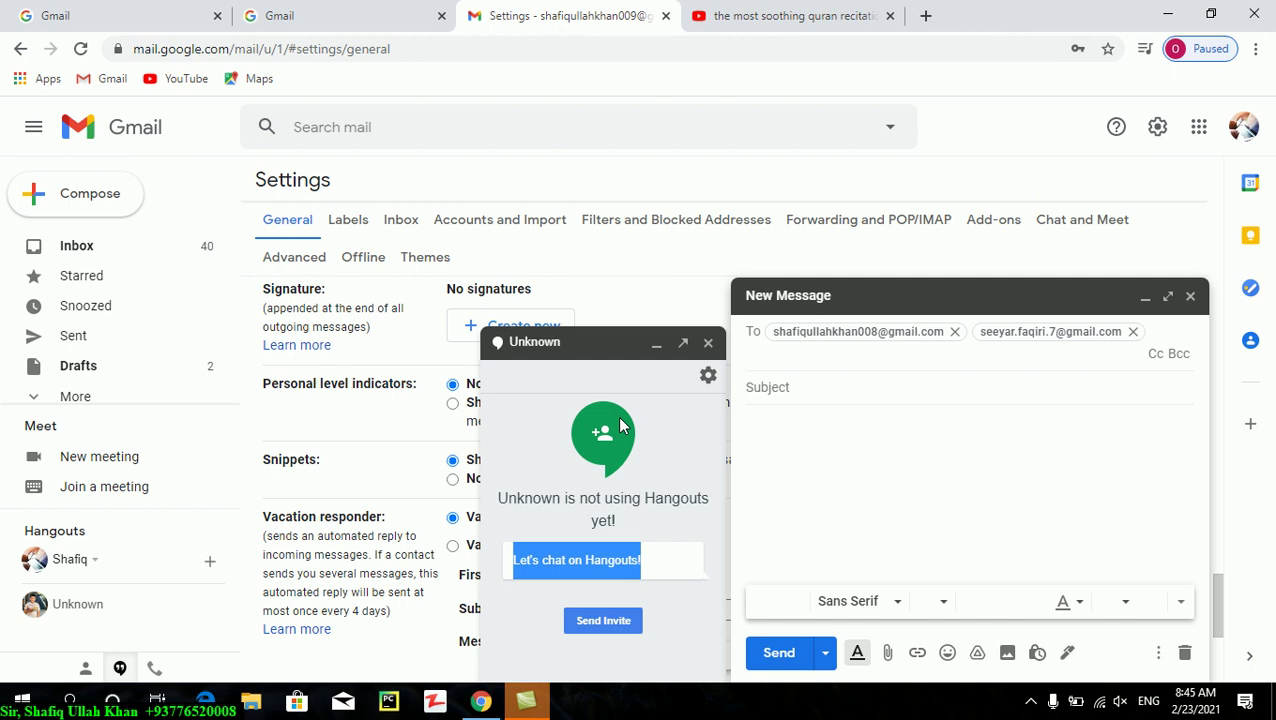
pyautogui.click(598, 561)
pyautogui.moveTo(661, 567); pyautogui.dragTo(295, 574)
pyautogui.press('BackSpace')
pyautogui.write('Hi')
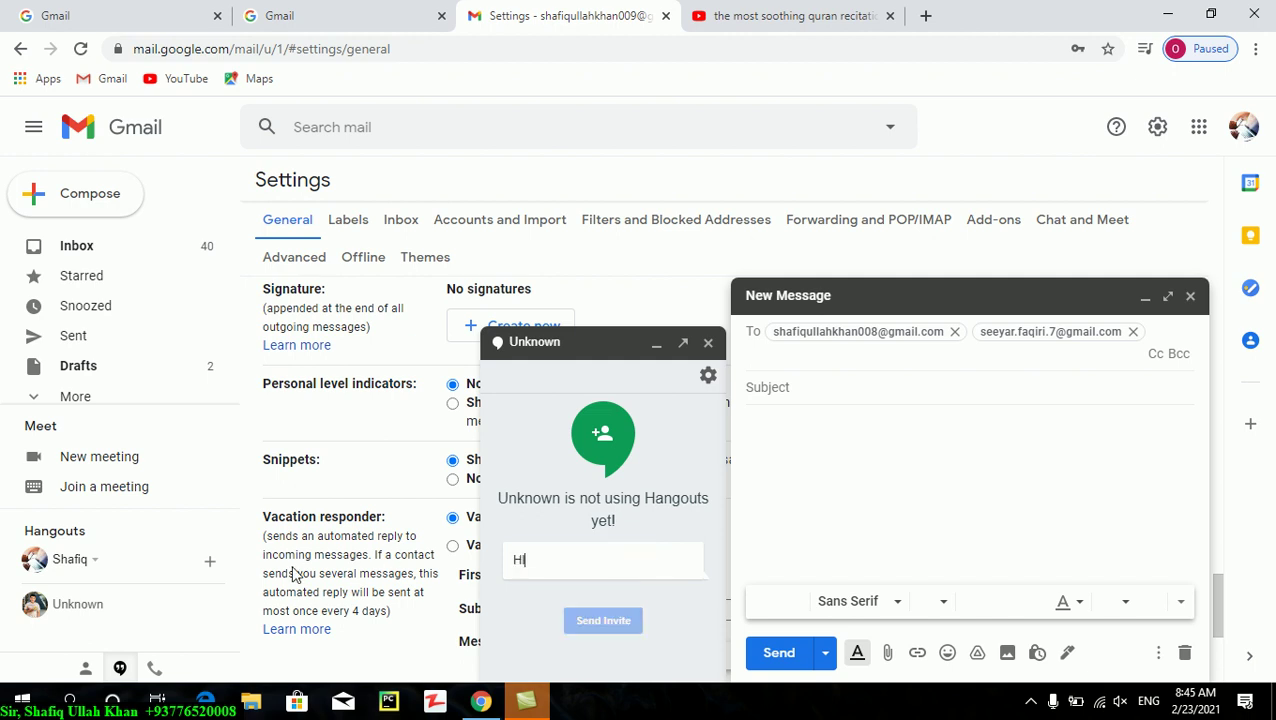
pyautogui.press('BackSpace')
pyautogui.write('ello ')
pyautogui.write('this is from O')
pyautogui.write(' ali')
pyautogui.press('BackSpace')
pyautogui.press('BackSpace')
pyautogui.press('BackSpace')
pyautogui.press('BackSpace')
pyautogui.write('maldullah')
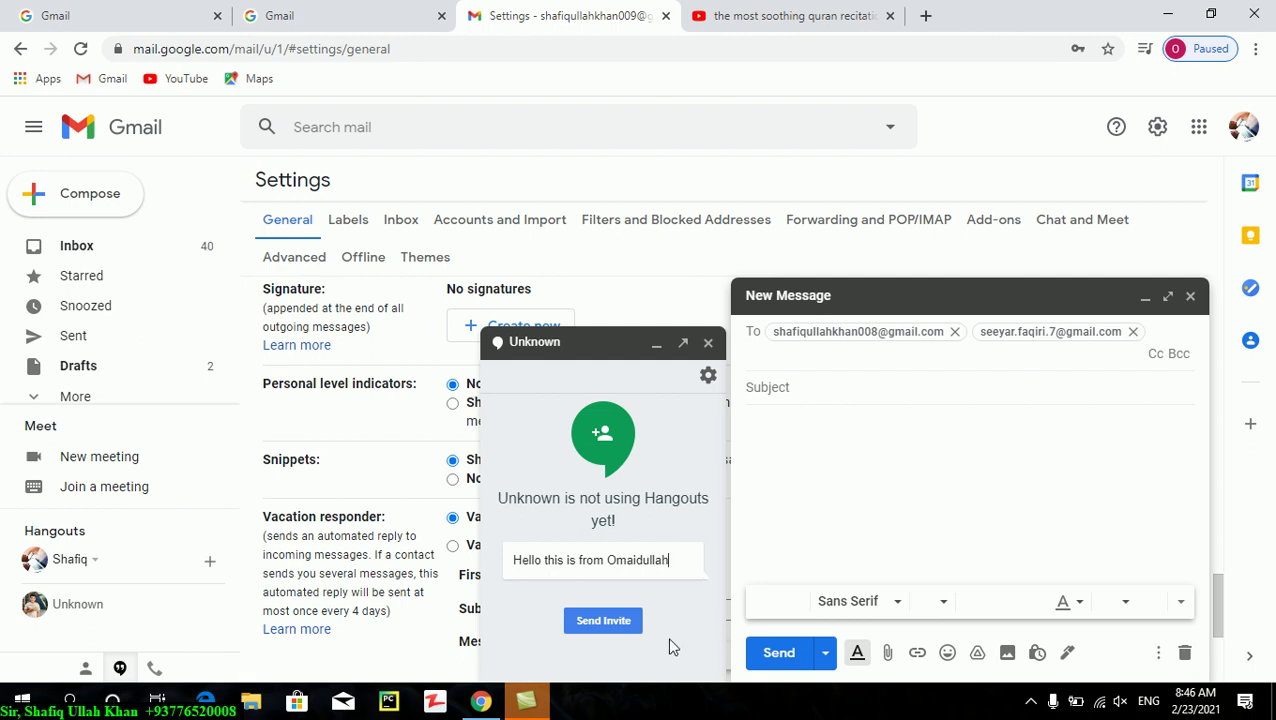
pyautogui.click(618, 620)
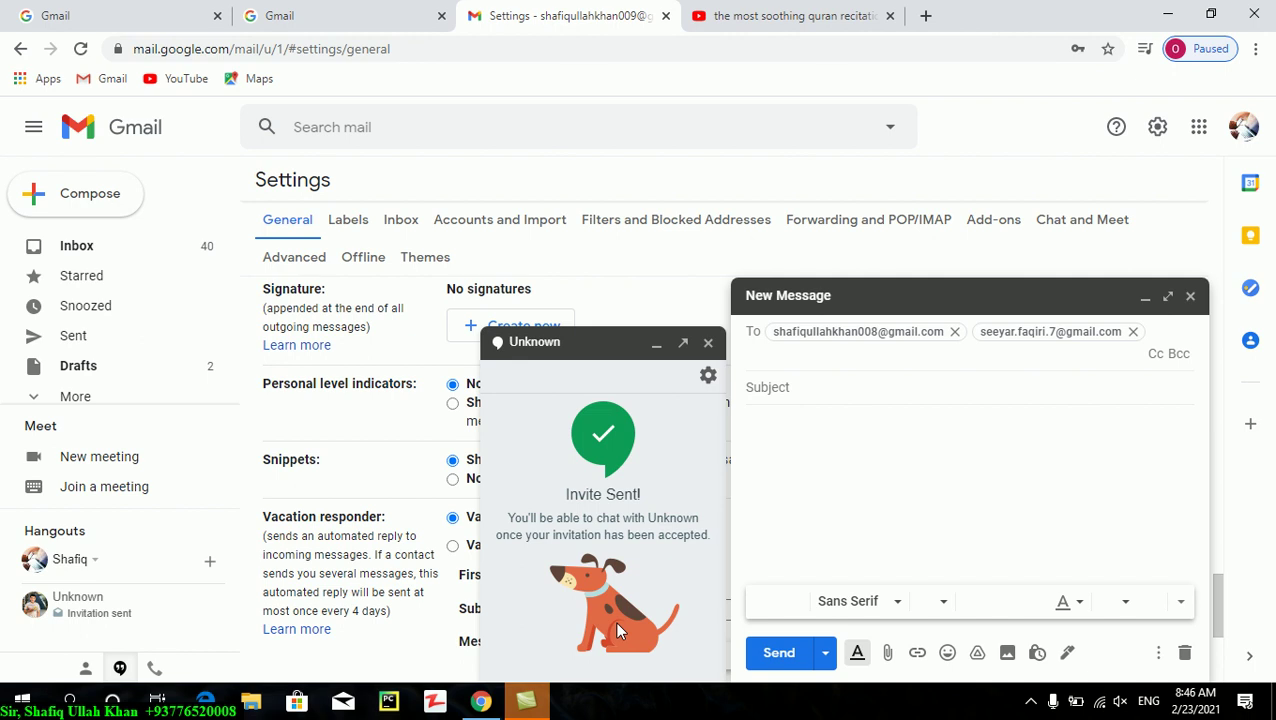
pyautogui.click(708, 344)
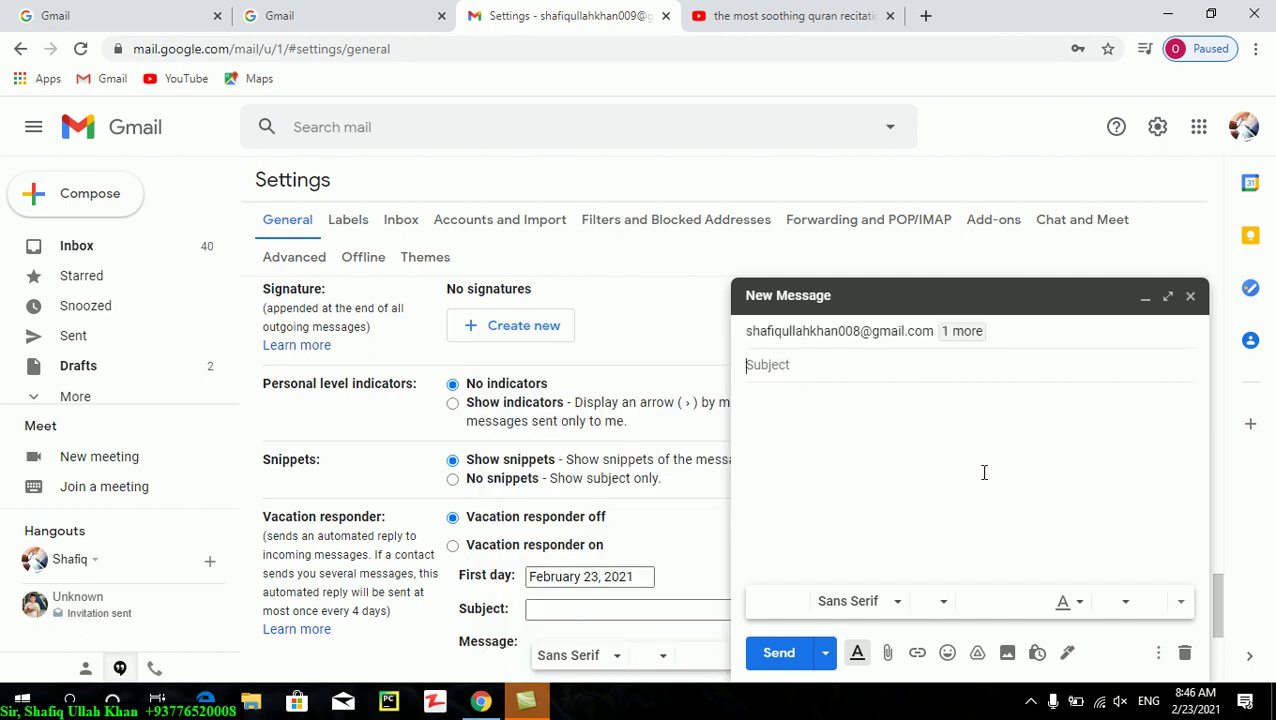
# - Enter the subject 'Hi Hello' and send the email
pyautogui.write('Hi Hellow')
pyautogui.press('BackSpace')
pyautogui.click(783, 652)
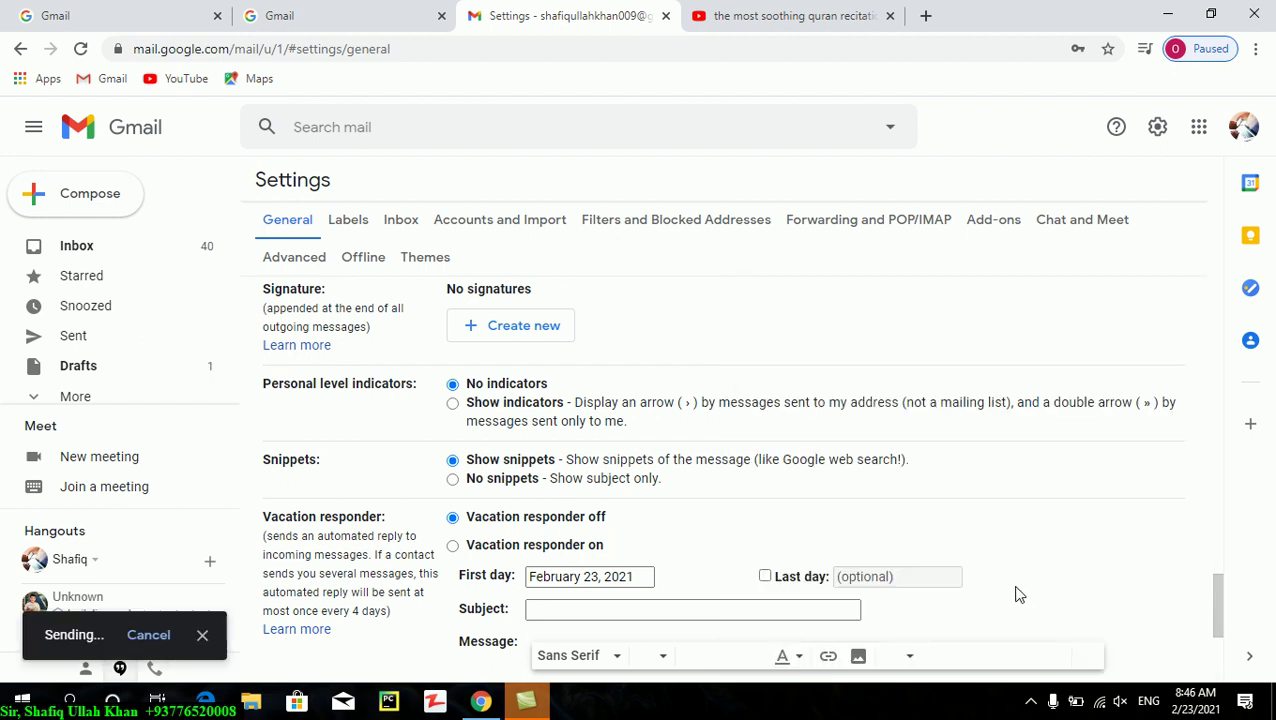